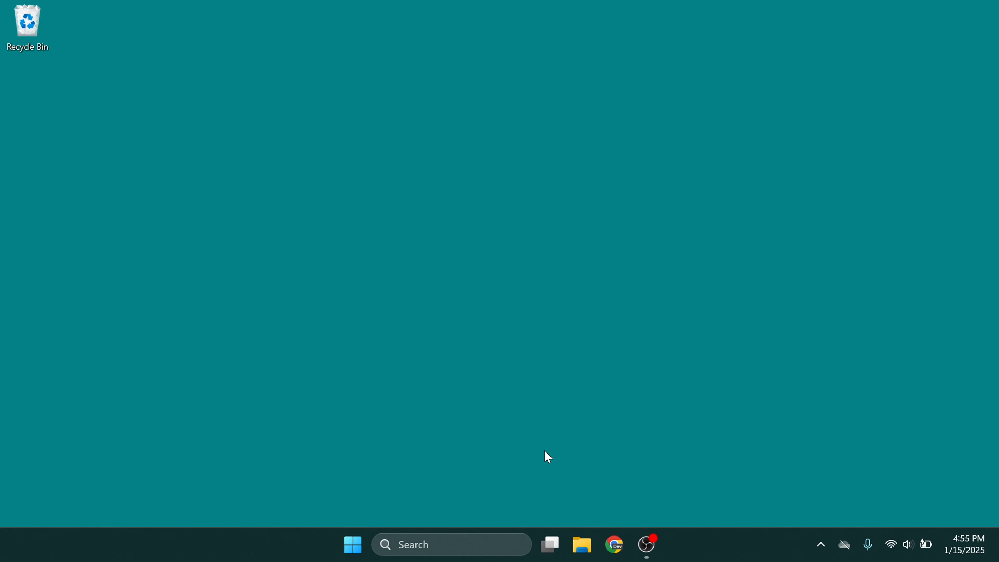
Check in Windows Features whether Virtual Machine Platform and Windows Subsystem for Linux are enabled, leaving the settings as they are
{"action": "left_click", "coordinate": [483, 546]}
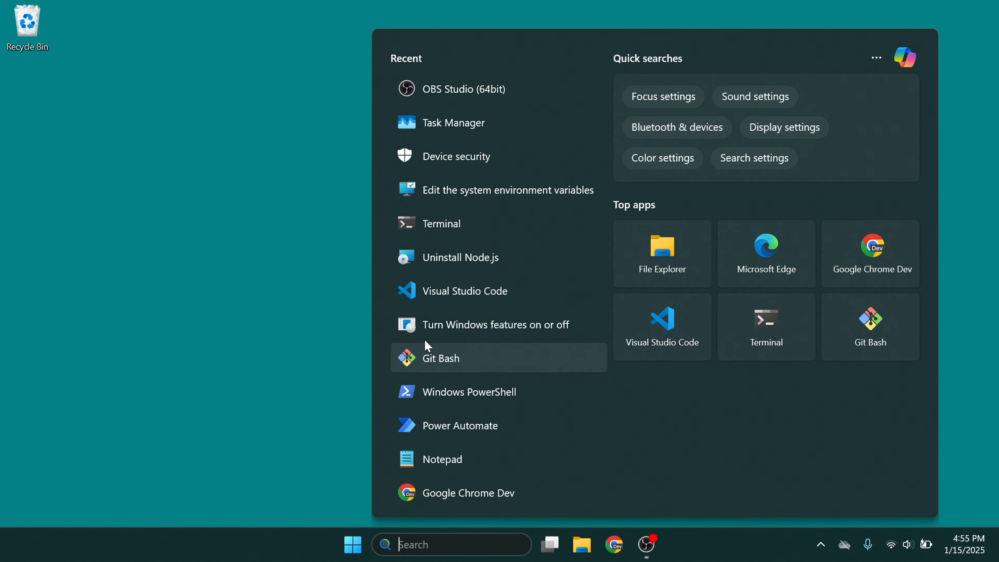
{"action": "left_click", "coordinate": [500, 319]}
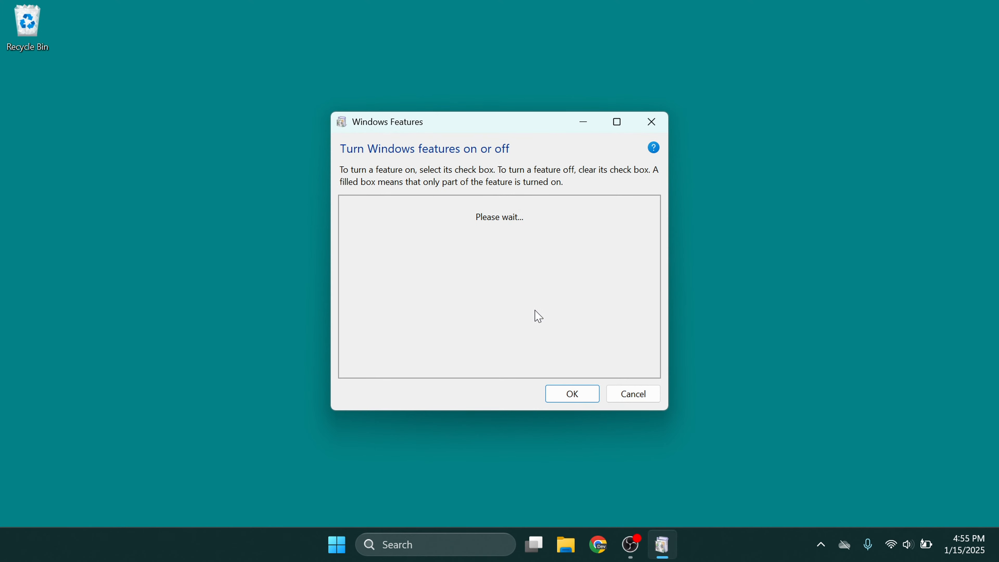
{"action": "scroll", "coordinate": [519, 267], "scroll_direction": "down", "scroll_amount": 4}
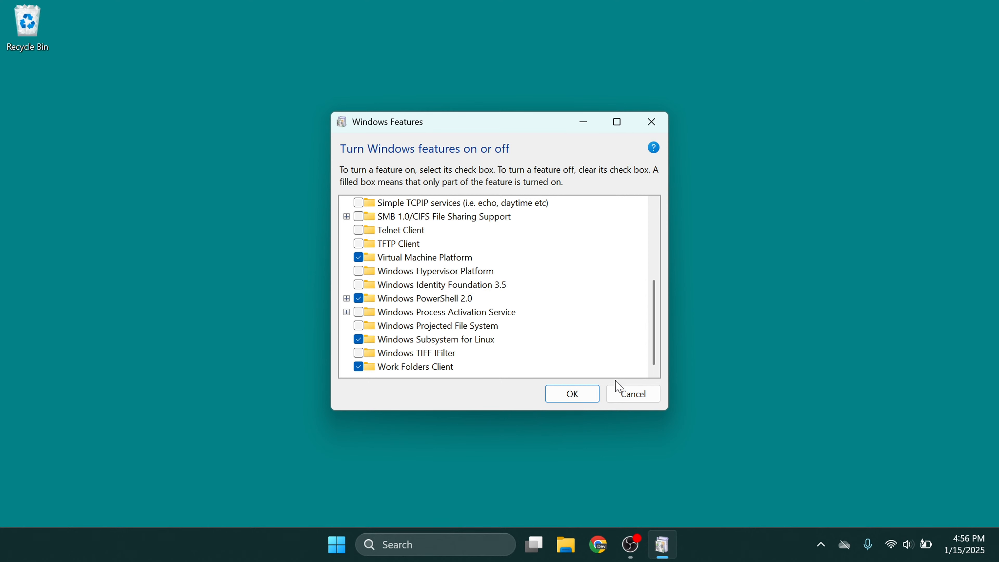
{"action": "left_click", "coordinate": [635, 395]}
Open Terminal and run wsl --version
{"action": "left_click", "coordinate": [442, 551]}
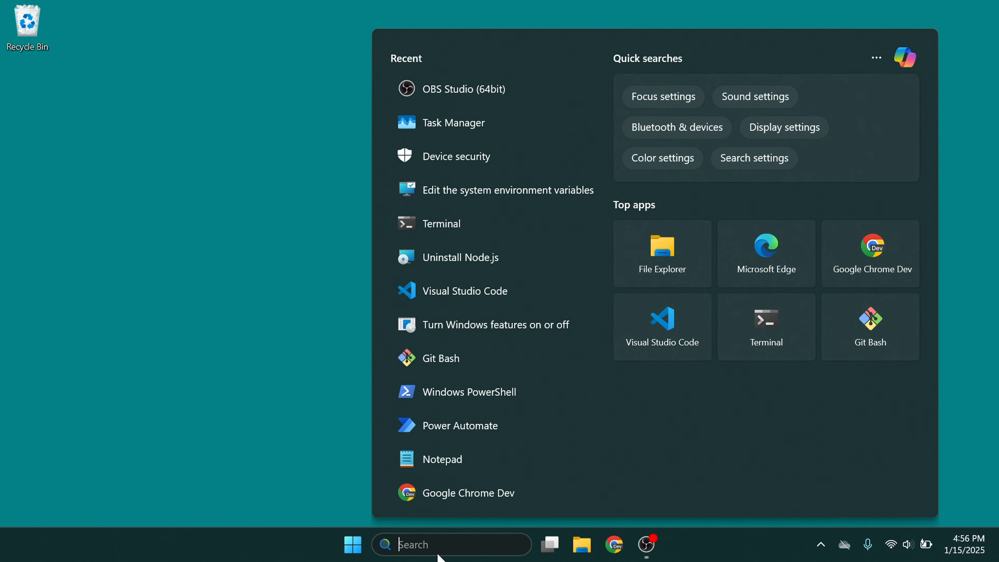
{"action": "type", "text": "terminal"}
{"action": "key", "text": "Return"}
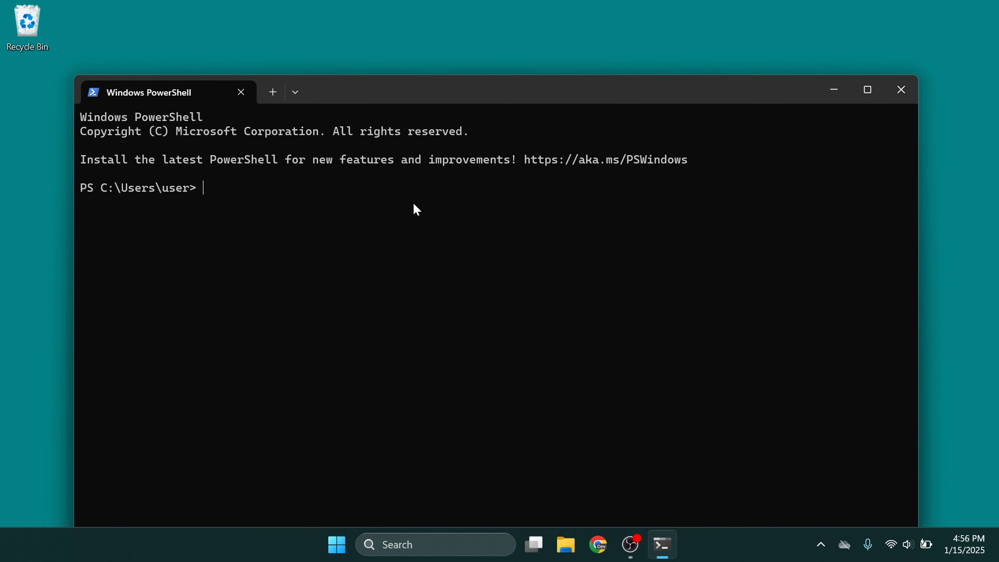
{"action": "type", "text": "wsl --version"}
{"action": "key", "text": "Return"}
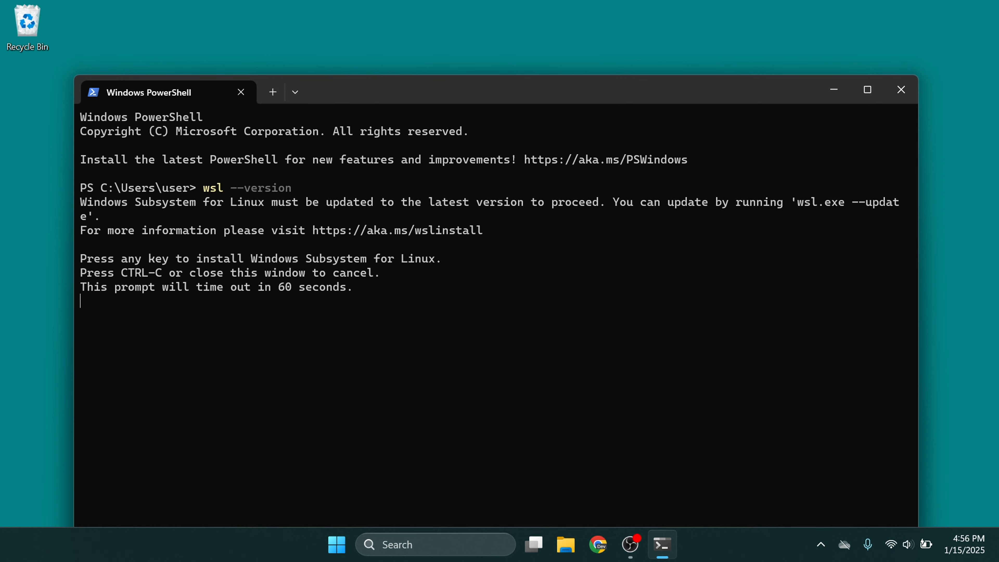
Install the Windows Subsystem for Linux update and run wsl --version again
{"action": "left_click_drag", "start_coordinate": [524, 93], "coordinate": [527, 56]}
{"action": "key", "text": "Return"}
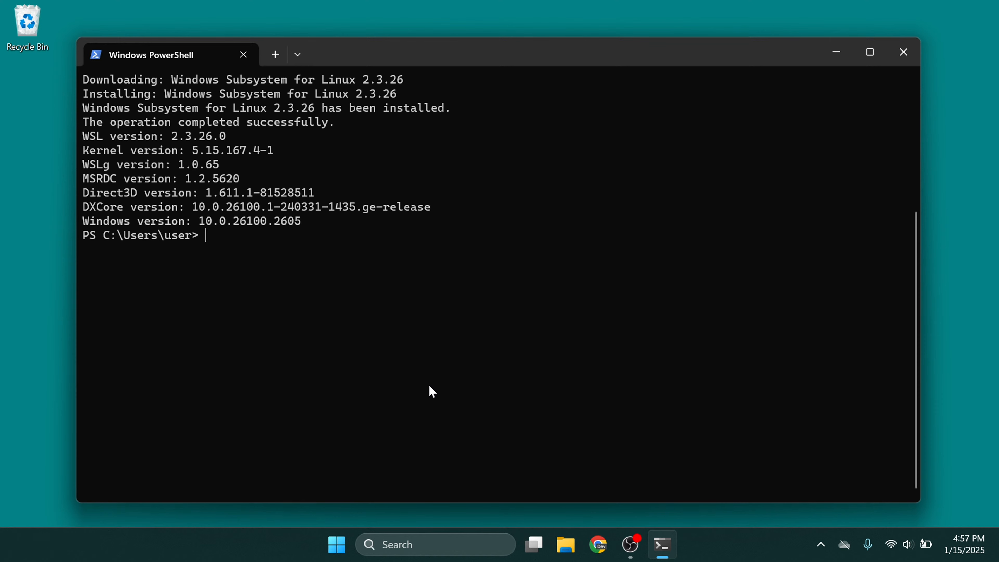
{"action": "type", "text": "wsl --version"}
{"action": "key", "text": "Return"}
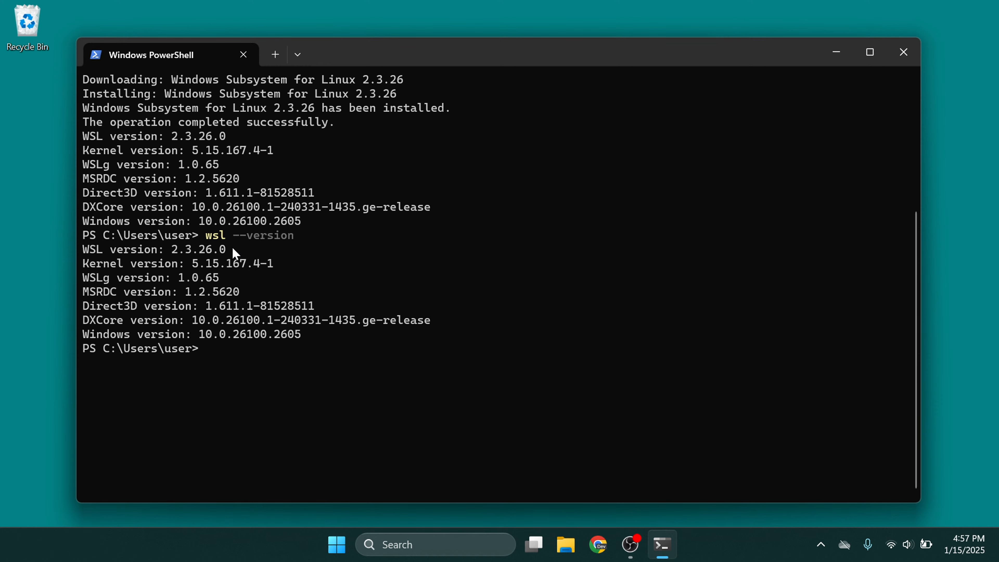
Try to launch Docker Desktop from the Windows search
{"action": "left_click", "coordinate": [391, 546]}
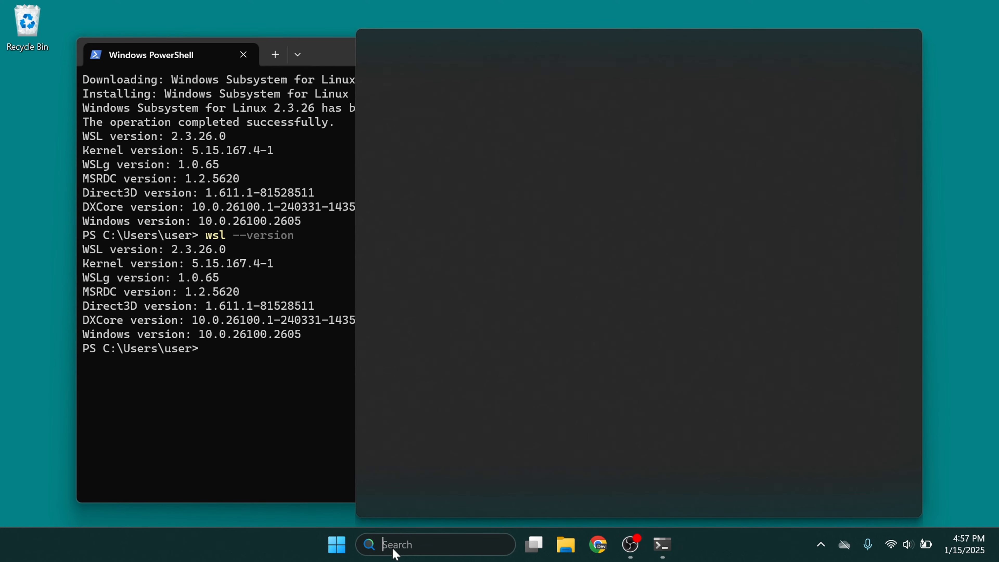
{"action": "type", "text": "dock"}
{"action": "key", "text": "Return"}
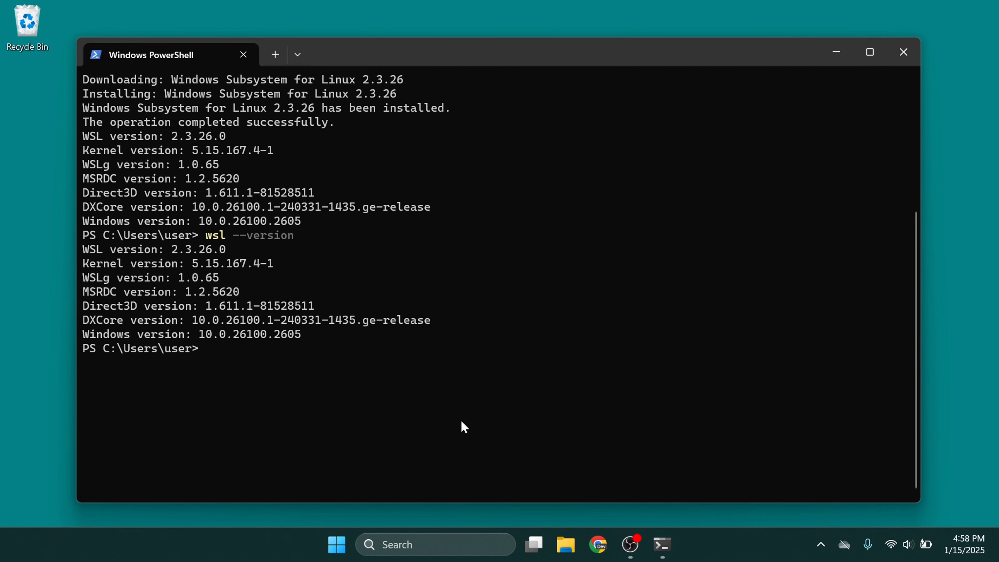
{"action": "left_click", "coordinate": [646, 364]}
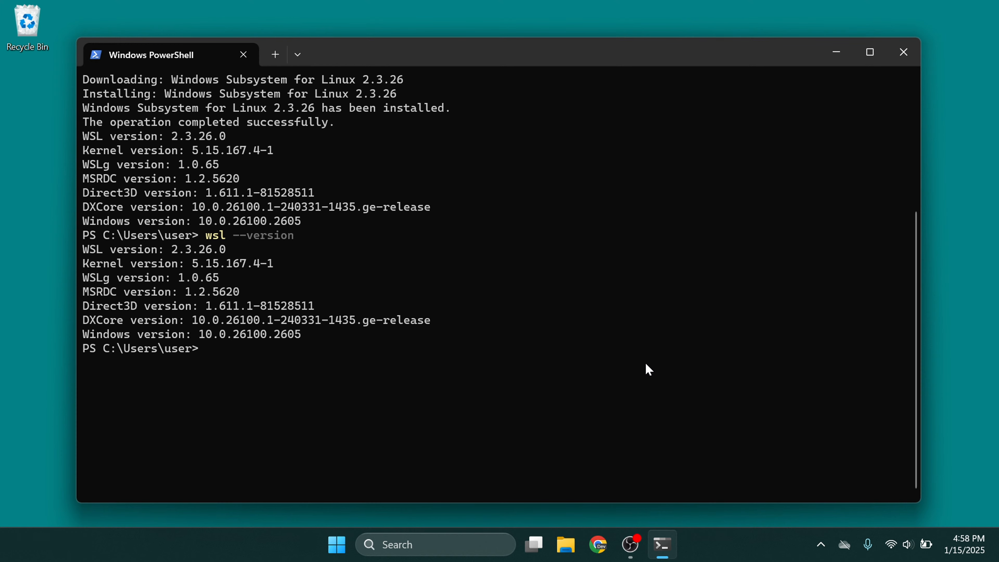
{"action": "left_click", "coordinate": [425, 540]}
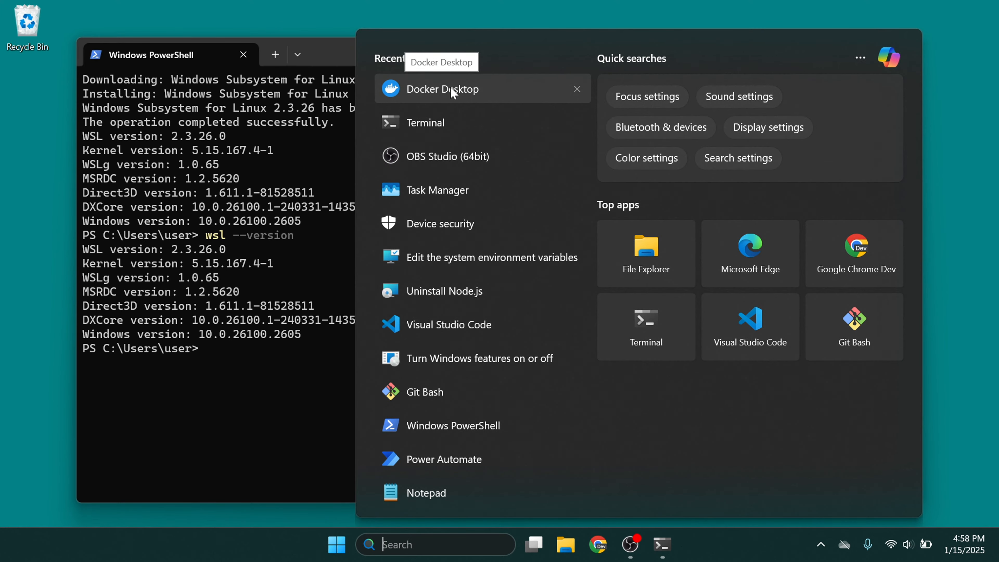
{"action": "left_click", "coordinate": [451, 88]}
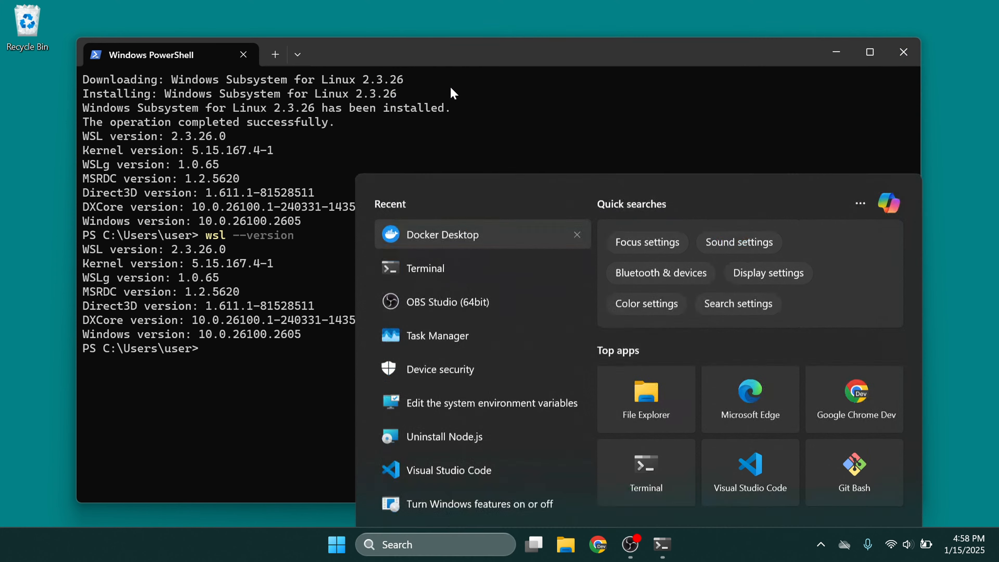
Check Docker Desktop's status among the hidden notification-area apps and quit that instance
{"action": "left_click", "coordinate": [821, 546]}
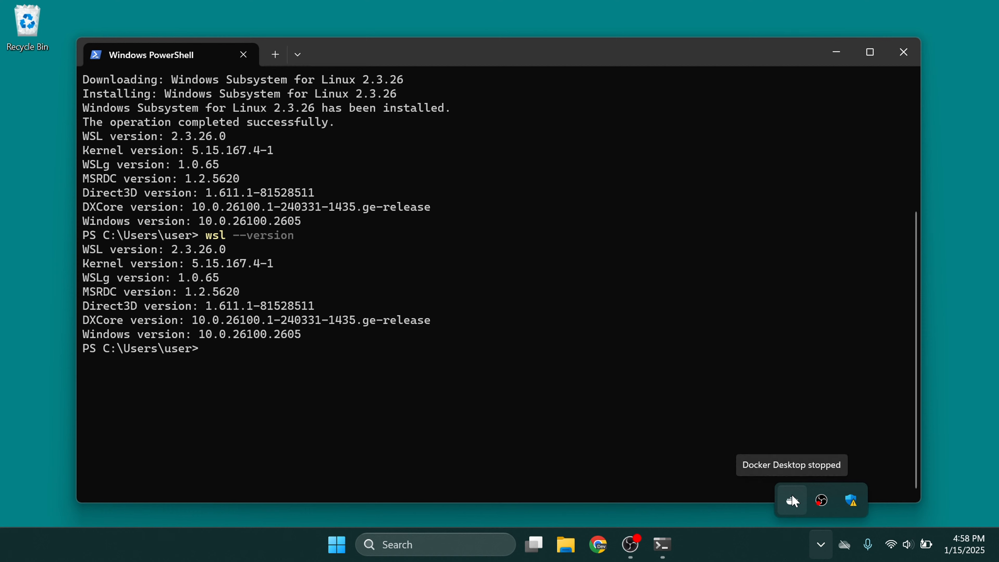
{"action": "left_click", "coordinate": [828, 545]}
{"action": "left_click", "coordinate": [827, 545]}
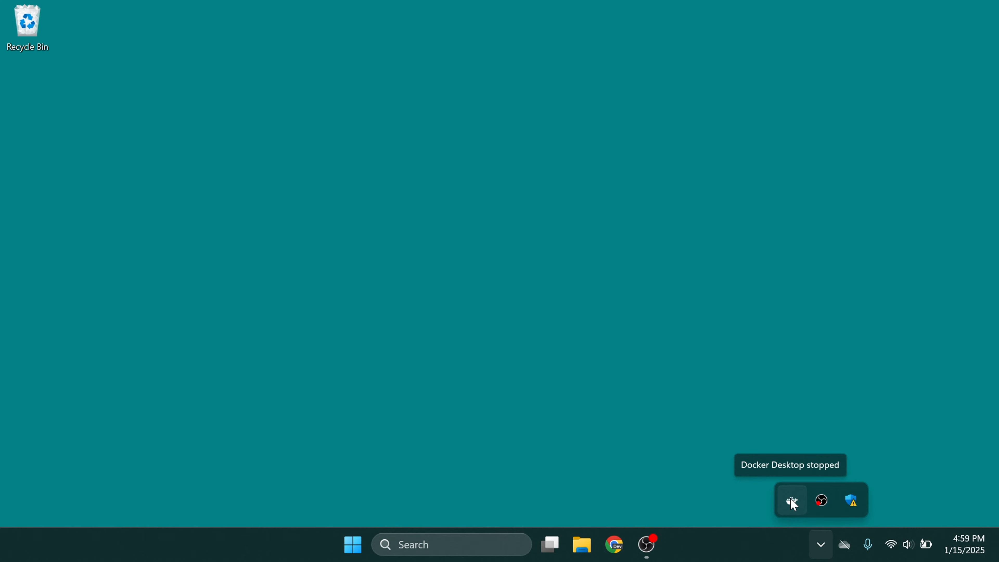
{"action": "right_click", "coordinate": [791, 499]}
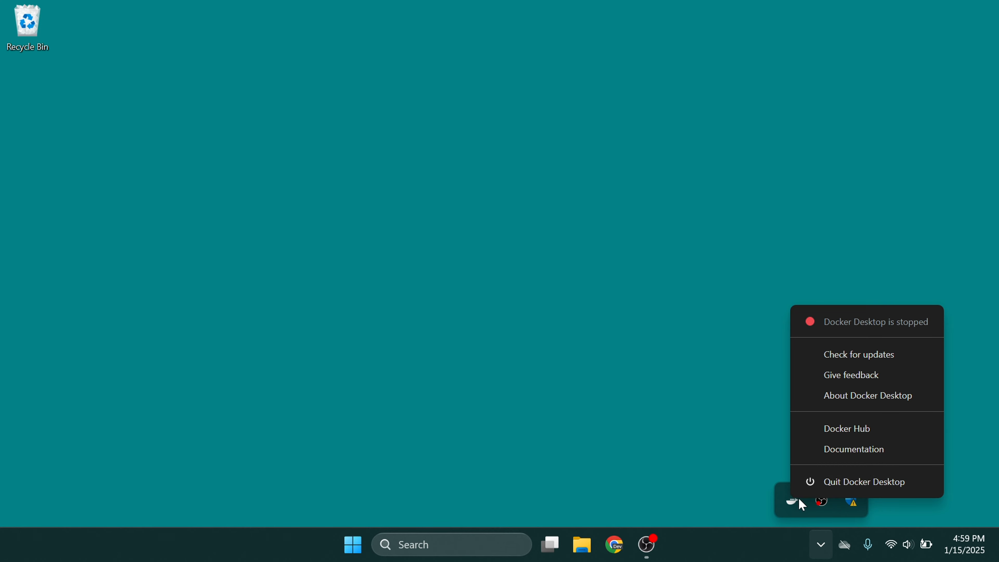
{"action": "left_click", "coordinate": [850, 482]}
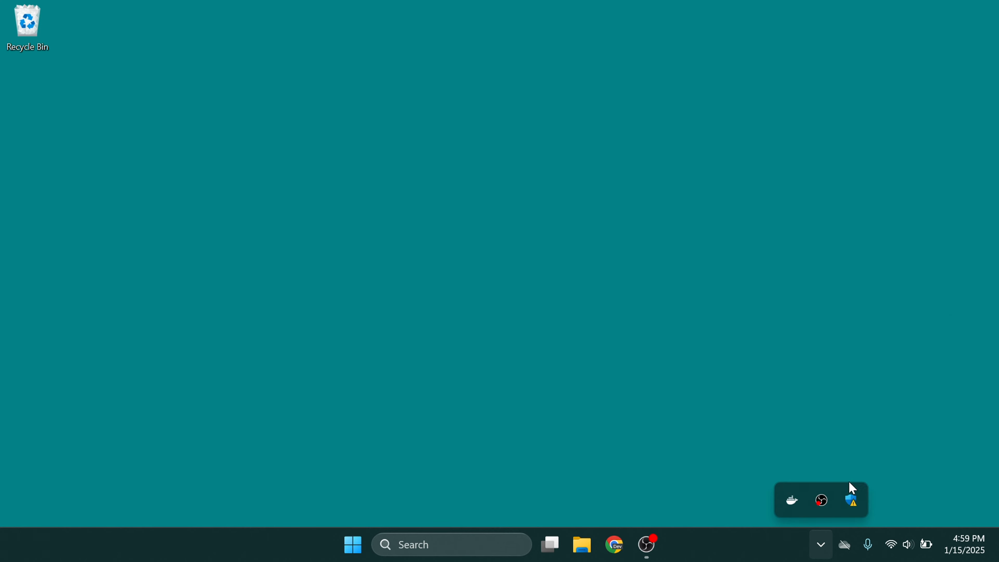
{"action": "left_click", "coordinate": [792, 507]}
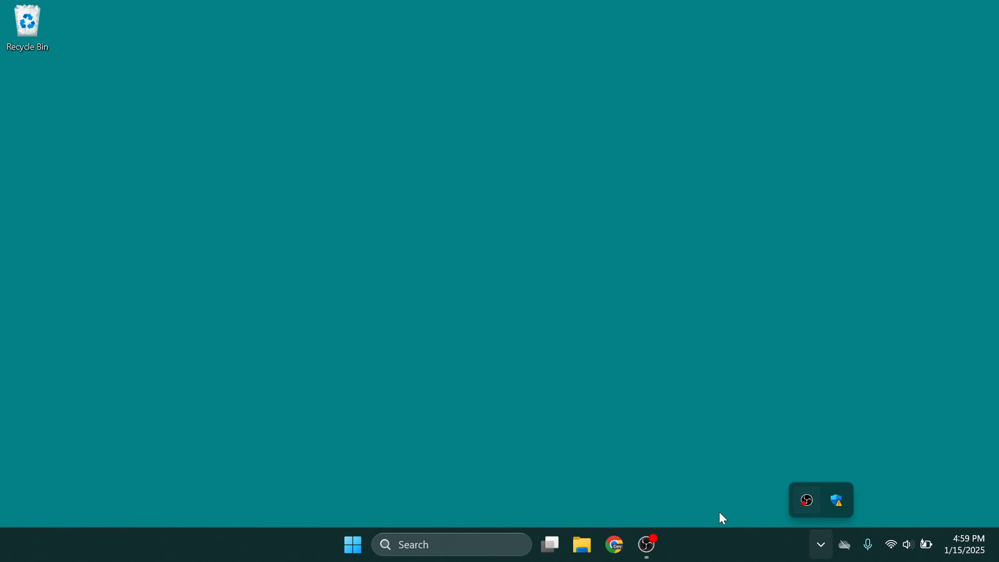
{"action": "left_click", "coordinate": [475, 553]}
{"action": "type", "text": "do"}
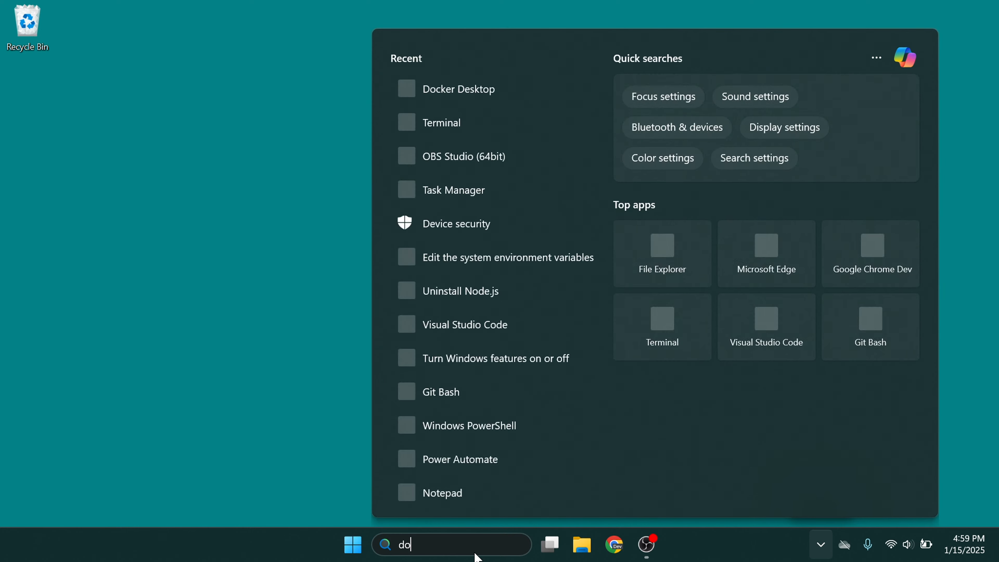
{"action": "key", "text": "BackSpace"}
{"action": "type", "text": "e"}
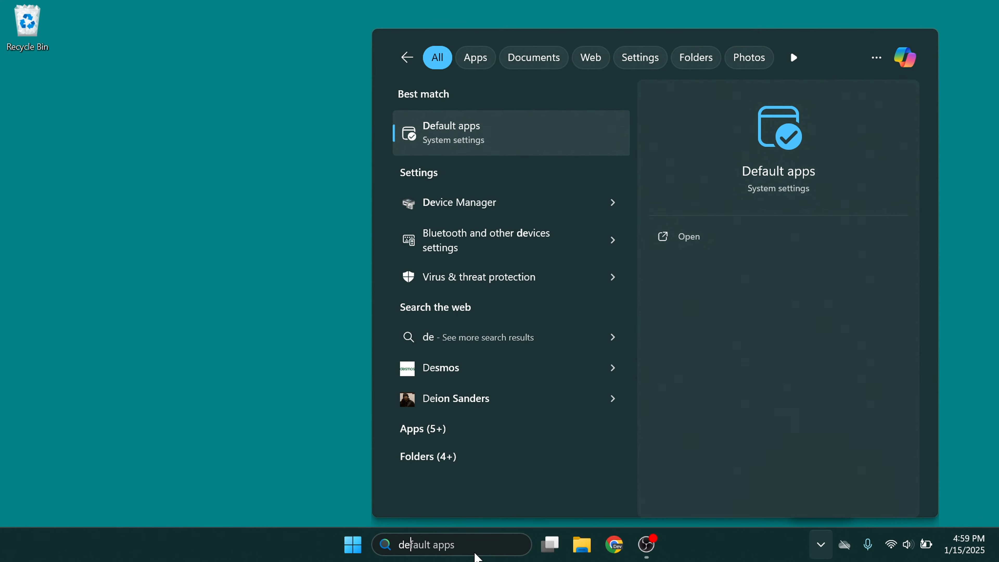
{"action": "key", "text": "Return"}
Launch Docker Desktop again through the Windows search and minimize the Windows Settings window
{"action": "left_click", "coordinate": [448, 549]}
{"action": "type", "text": "dock"}
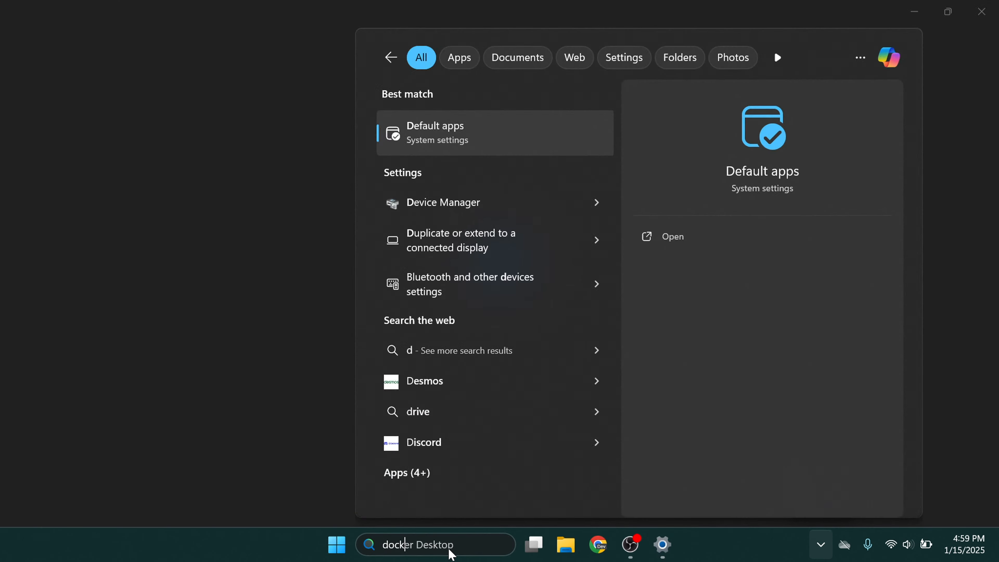
{"action": "left_click", "coordinate": [918, 14]}
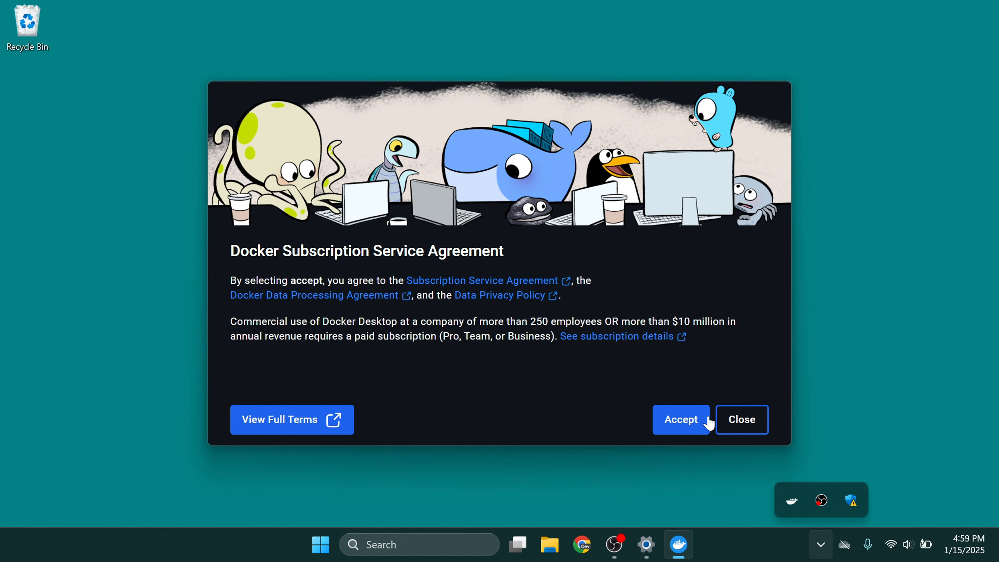
Complete Docker's first-run screens by accepting the Subscription Service Agreement, skipping sign-in and the Welcome Survey, and dismissing the sign-in banner
{"action": "left_click", "coordinate": [695, 419]}
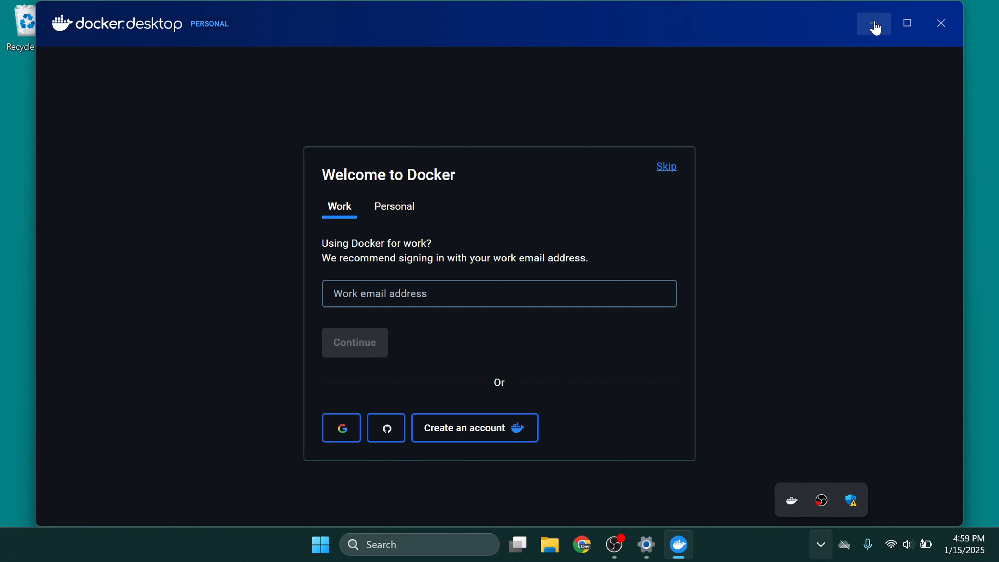
{"action": "left_click", "coordinate": [668, 168]}
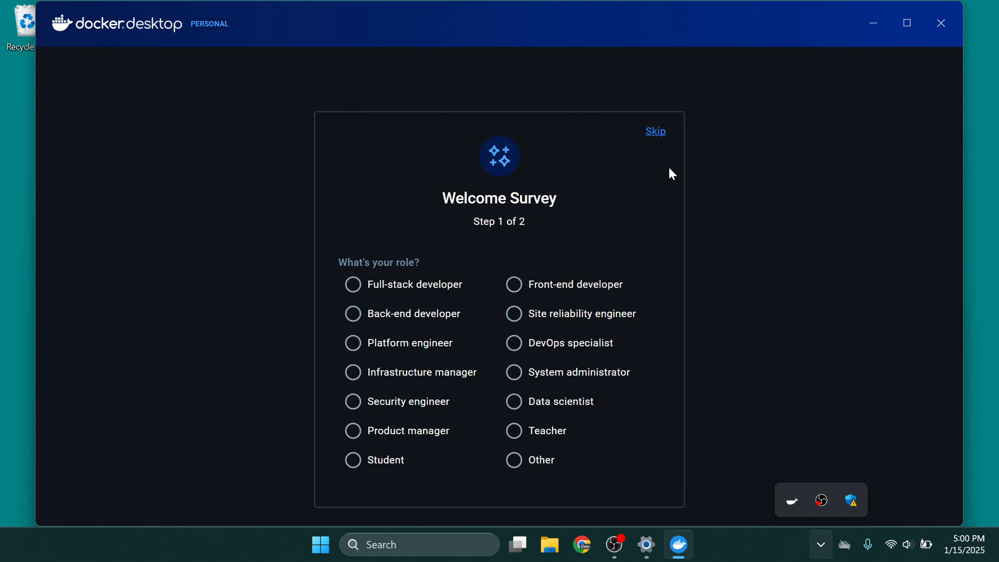
{"action": "left_click", "coordinate": [661, 139]}
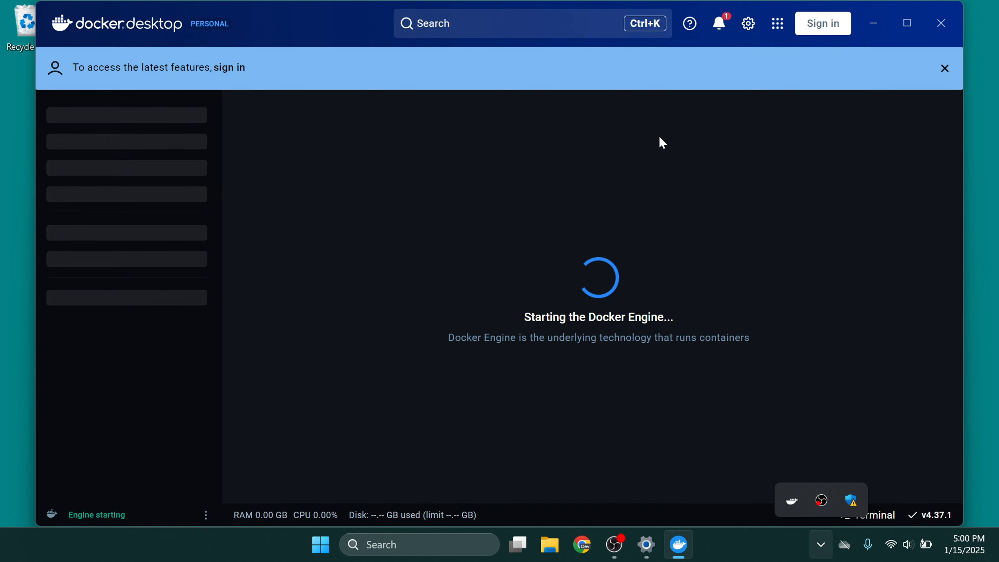
{"action": "left_click", "coordinate": [943, 69]}
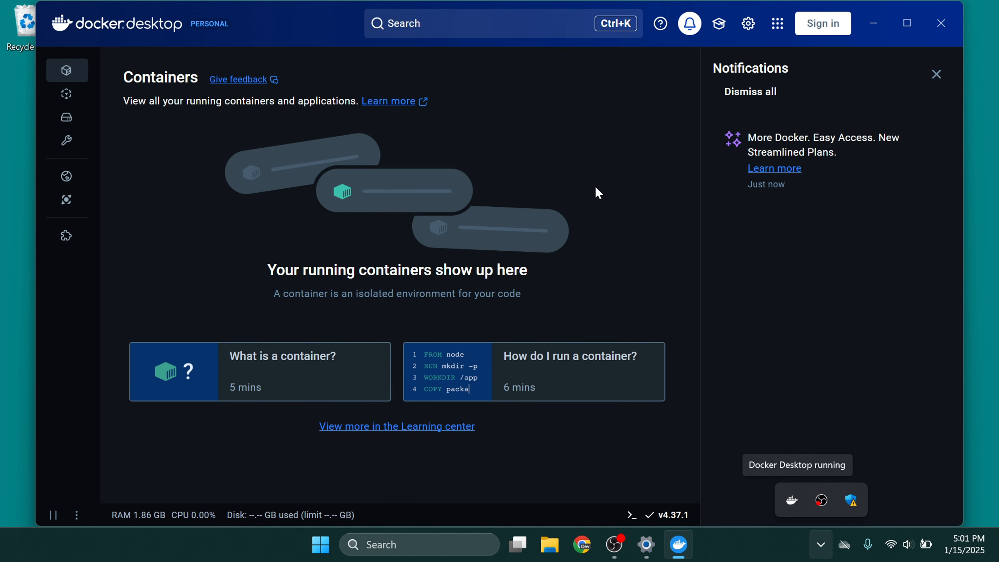
Examine the advanced Resources settings in Docker Desktop, including the WSL 2 limits, disk image location and Resource Saver options, and the other settings categories
{"action": "left_click", "coordinate": [755, 30]}
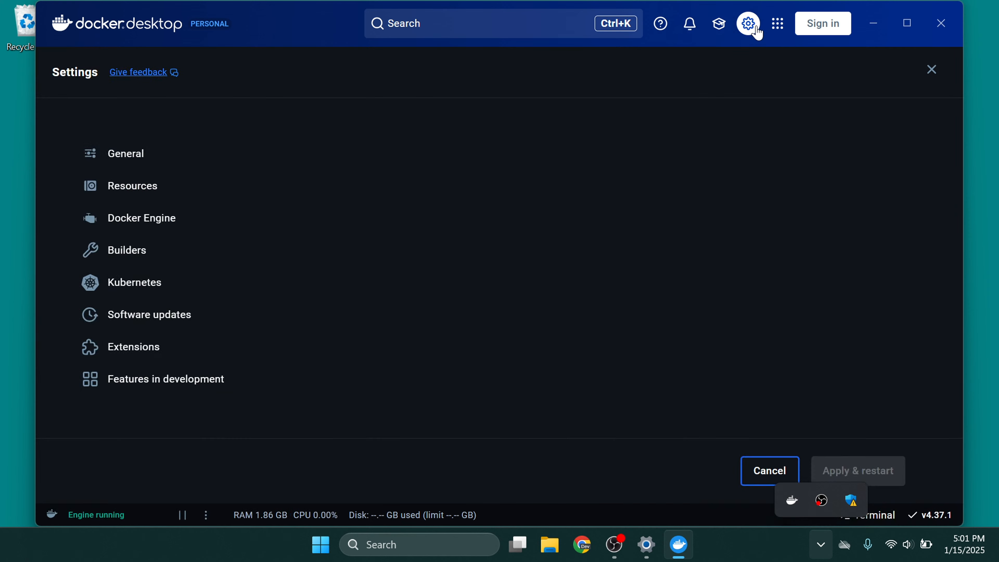
{"action": "left_click", "coordinate": [176, 223]}
{"action": "left_click", "coordinate": [138, 201]}
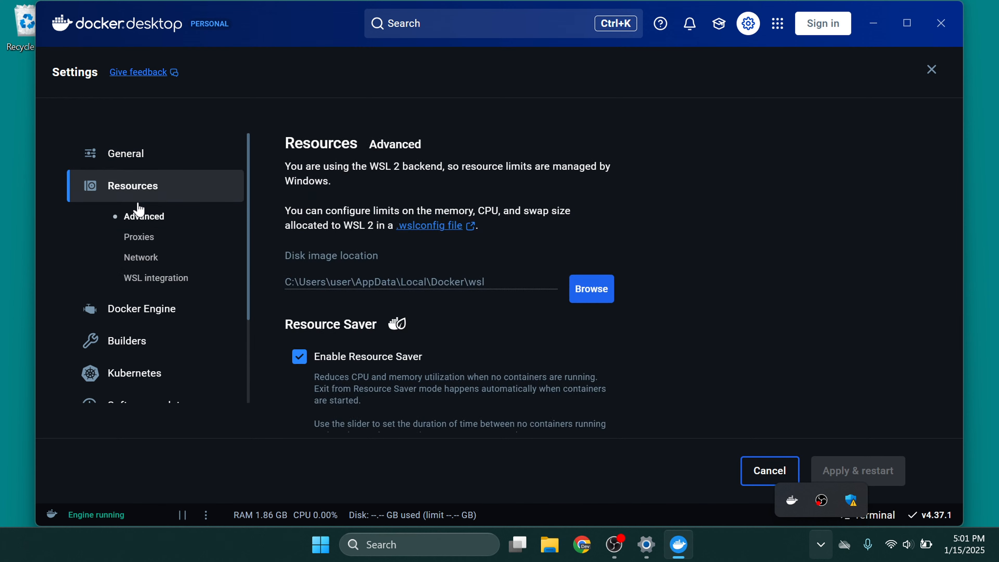
{"action": "scroll", "coordinate": [134, 193], "scroll_direction": "down", "scroll_amount": 1}
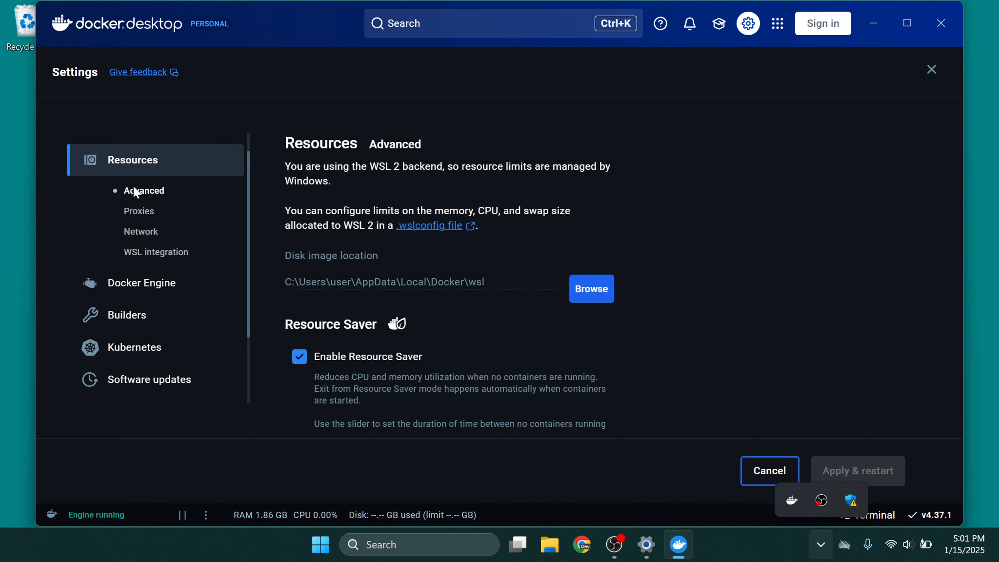
{"action": "scroll", "coordinate": [132, 185], "scroll_direction": "up", "scroll_amount": 1}
{"action": "scroll", "coordinate": [435, 268], "scroll_direction": "down", "scroll_amount": 3}
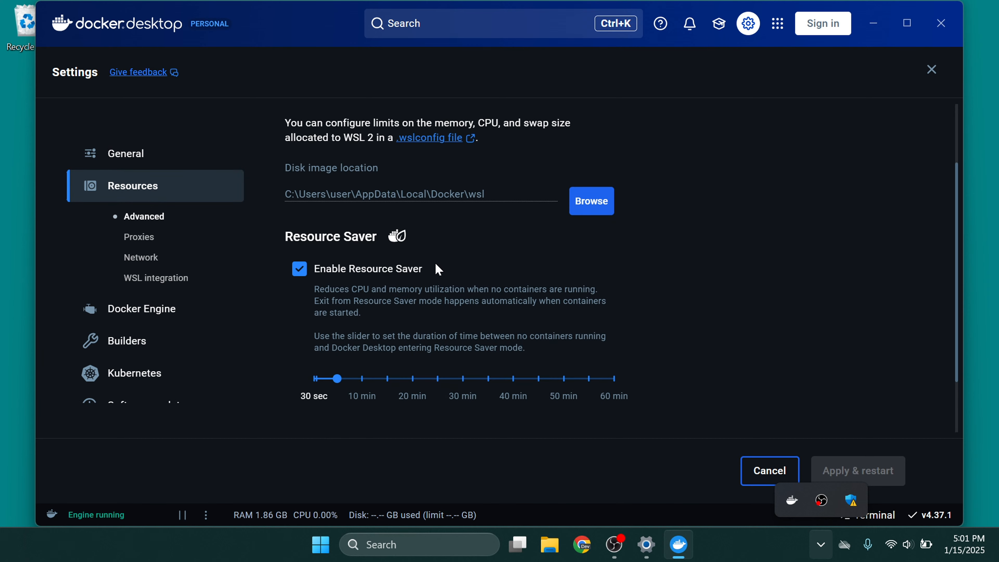
{"action": "scroll", "coordinate": [439, 270], "scroll_direction": "up", "scroll_amount": 2}
{"action": "scroll", "coordinate": [438, 268], "scroll_direction": "down", "scroll_amount": 1}
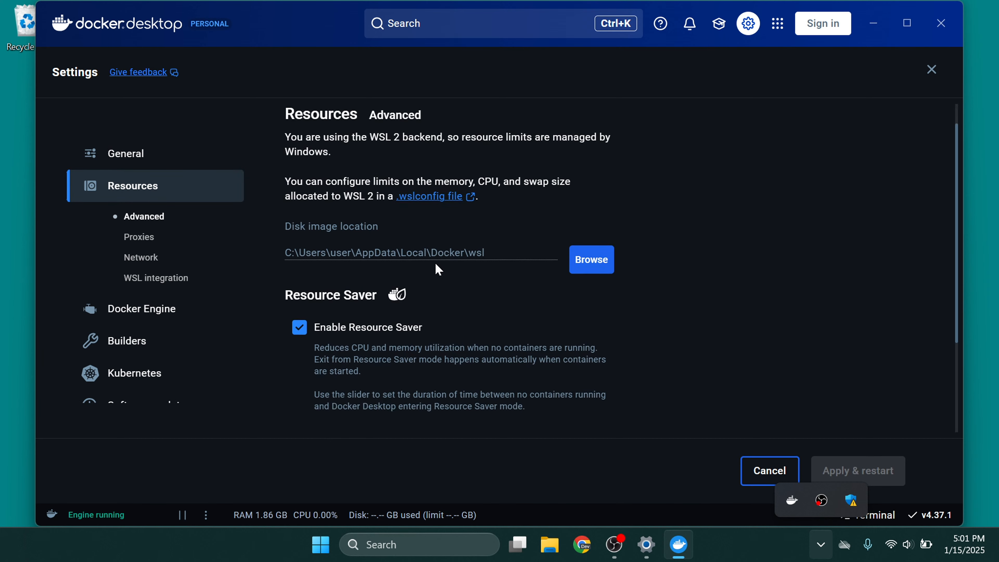
{"action": "scroll", "coordinate": [366, 227], "scroll_direction": "up", "scroll_amount": 1}
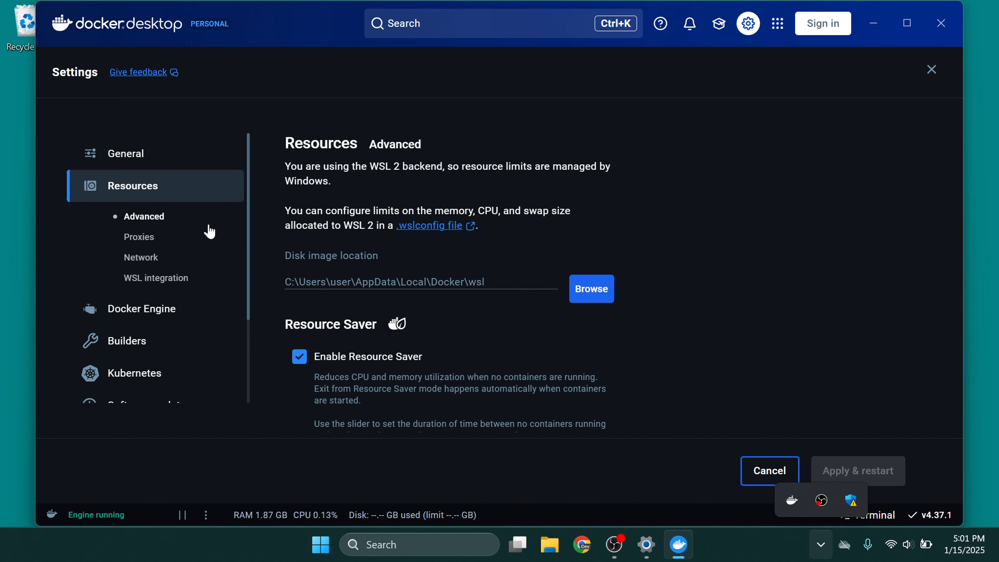
{"action": "scroll", "coordinate": [335, 306], "scroll_direction": "down", "scroll_amount": 4}
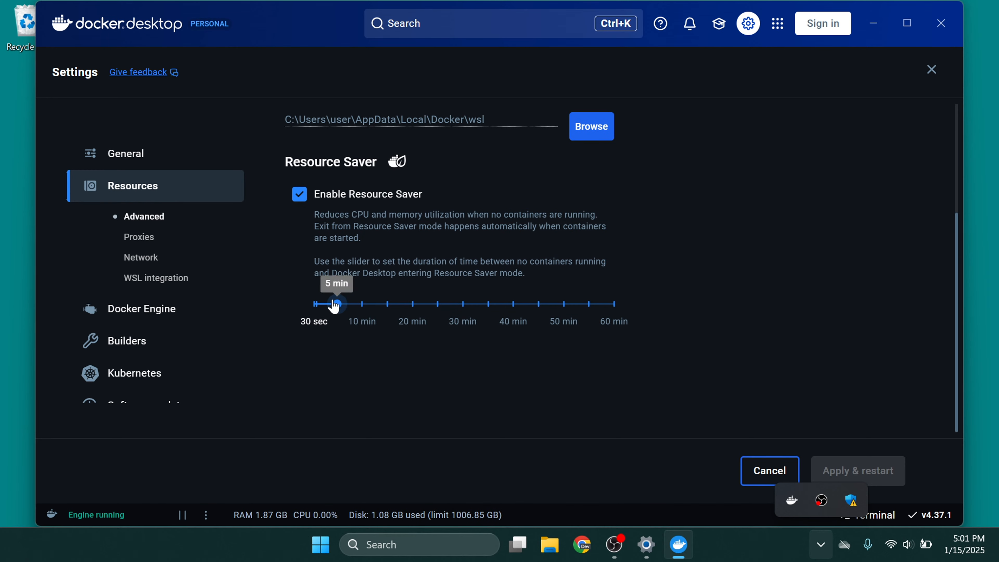
{"action": "scroll", "coordinate": [157, 275], "scroll_direction": "down", "scroll_amount": 3}
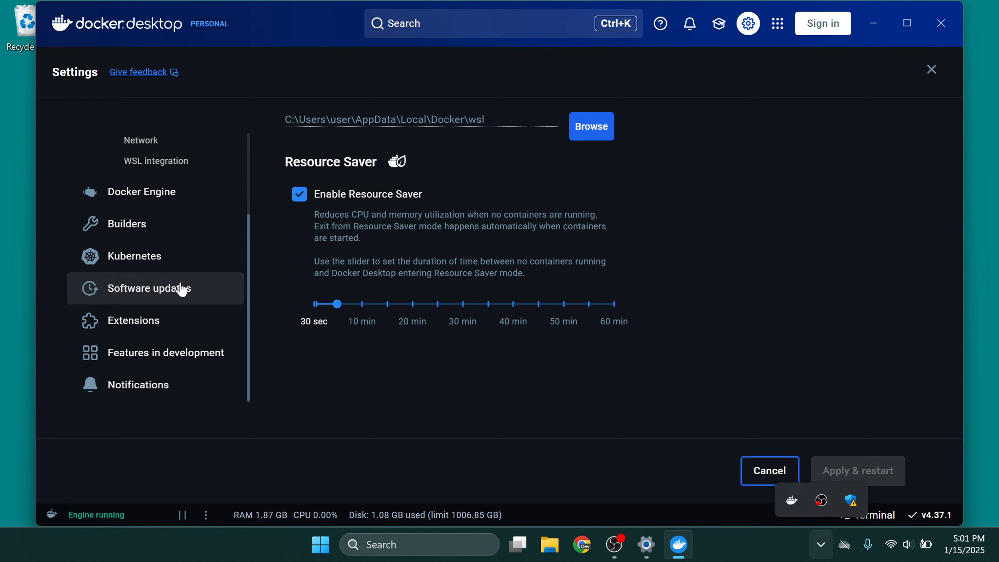
{"action": "scroll", "coordinate": [181, 288], "scroll_direction": "up", "scroll_amount": 3}
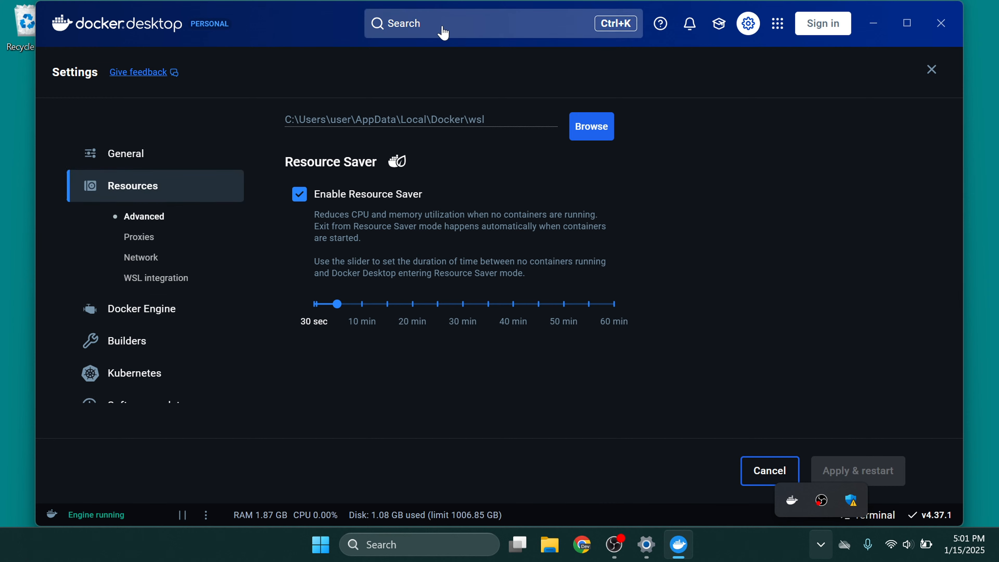
Open a PowerShell terminal through the Windows search and list the running containers with docker ps
{"action": "left_click", "coordinate": [427, 546]}
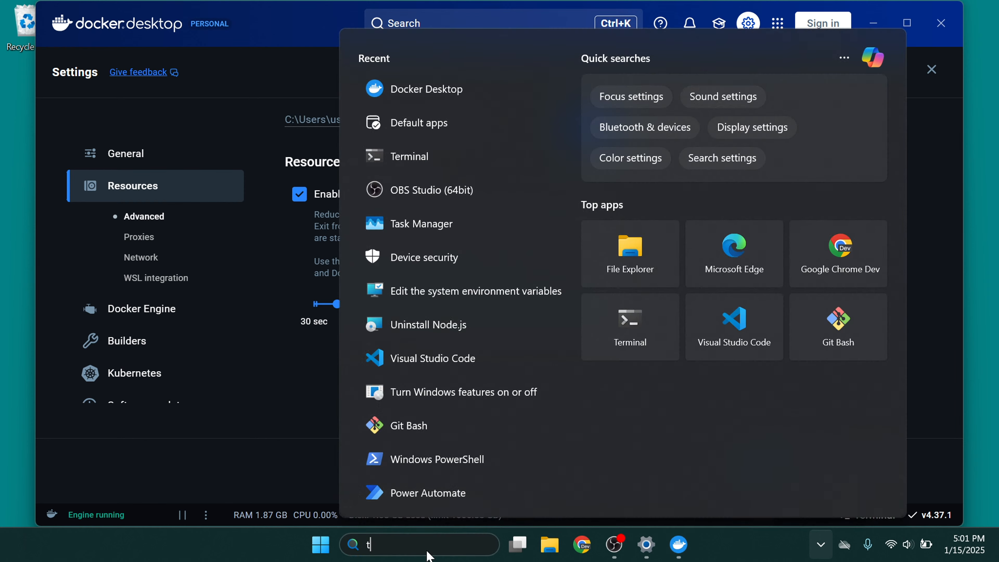
{"action": "type", "text": "ter"}
{"action": "key", "text": "Escape"}
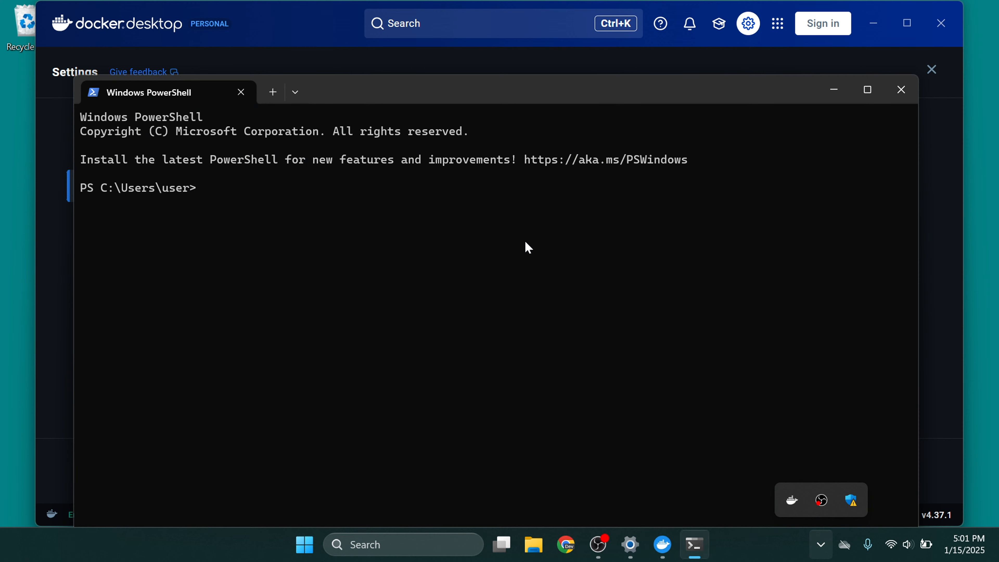
{"action": "type", "text": "docker ps"}
{"action": "key", "text": "Return"}
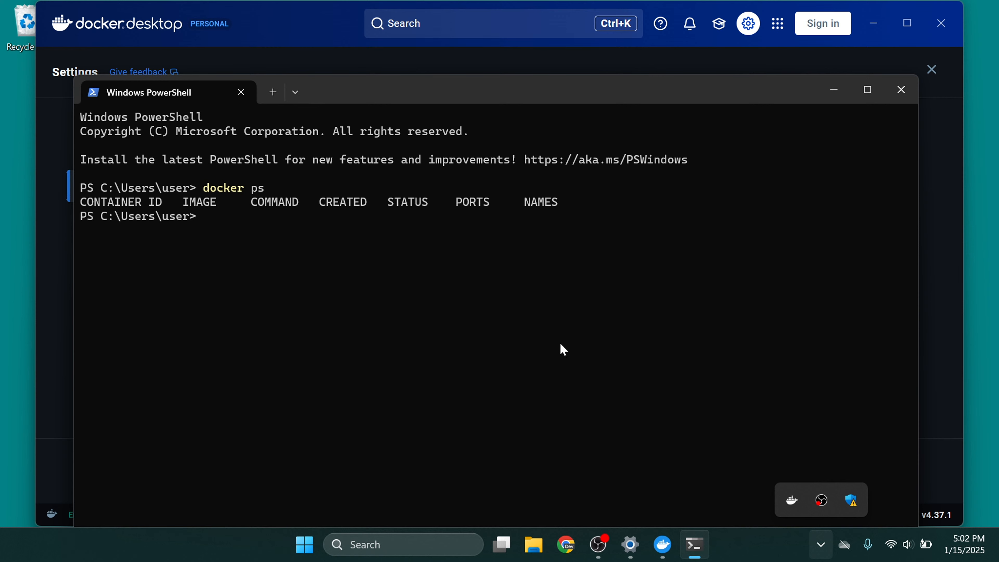
List the local images with docker images and minimize the PowerShell window
{"action": "type", "text": "docker images"}
{"action": "key", "text": "Return"}
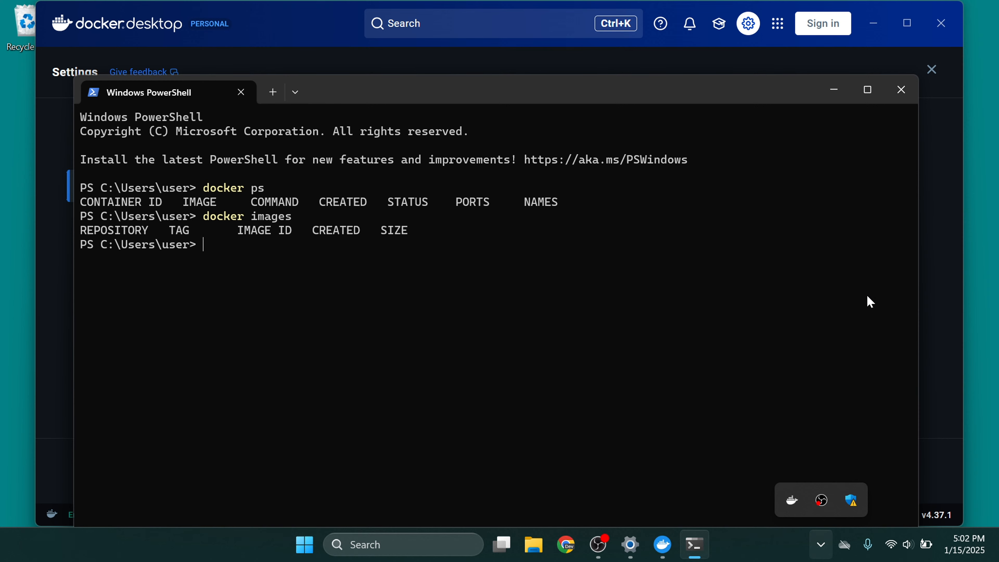
{"action": "left_click", "coordinate": [848, 87]}
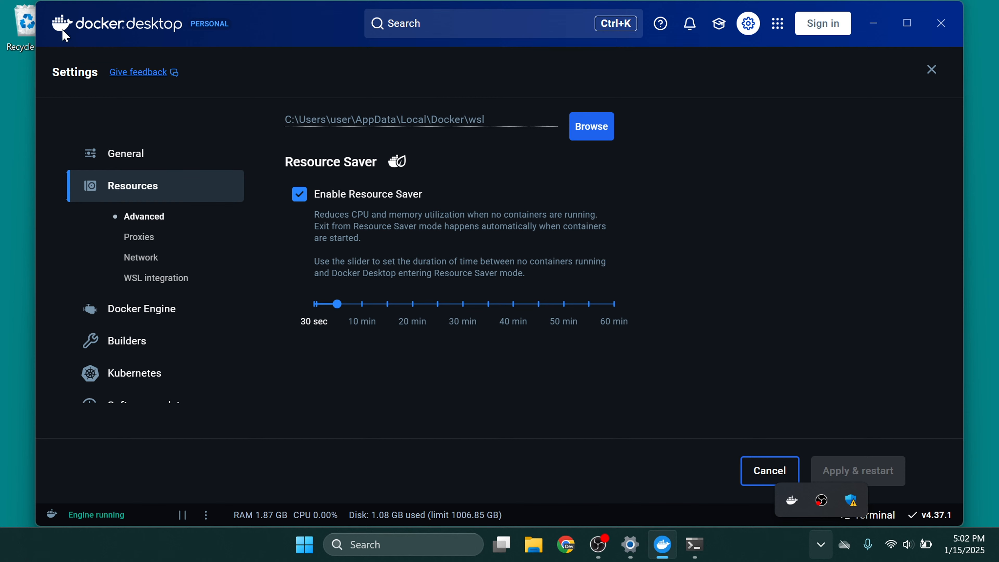
Look through Docker Desktop's notifications, the "How do I run a container?" guide and the Images, Volumes and Builds pages, and close the guide
{"action": "left_click", "coordinate": [684, 31]}
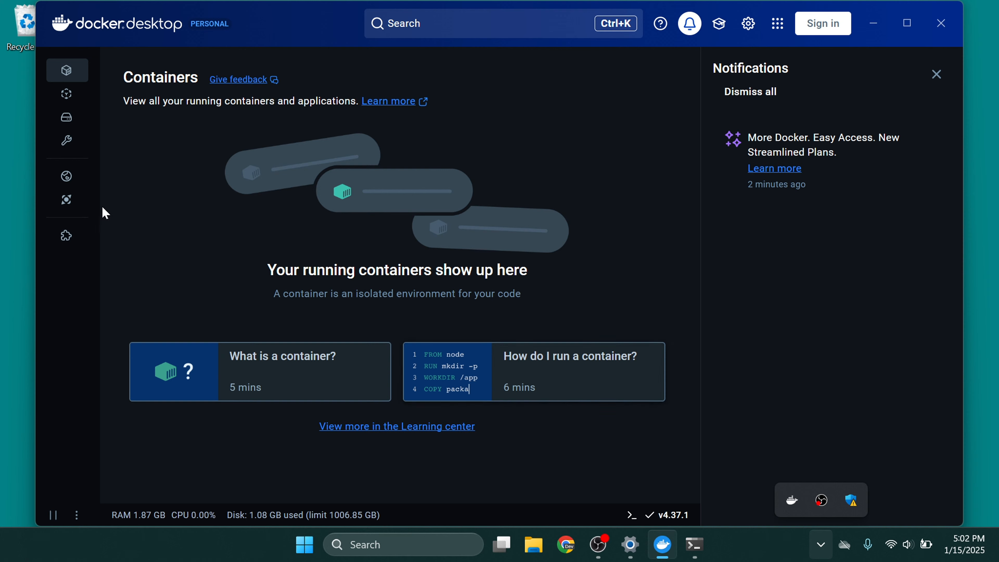
{"action": "left_click", "coordinate": [562, 374]}
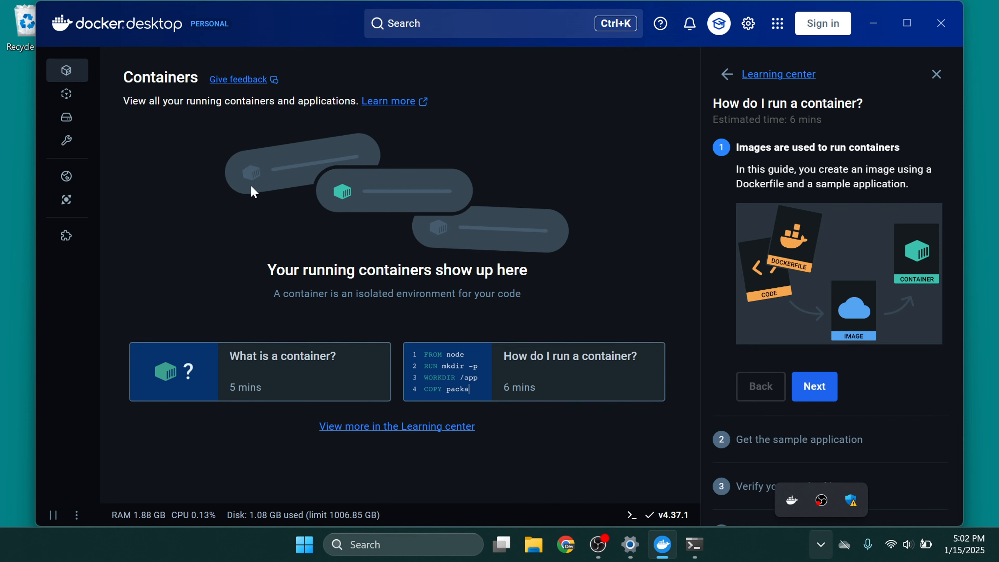
{"action": "left_click", "coordinate": [69, 97]}
{"action": "left_click", "coordinate": [71, 121]}
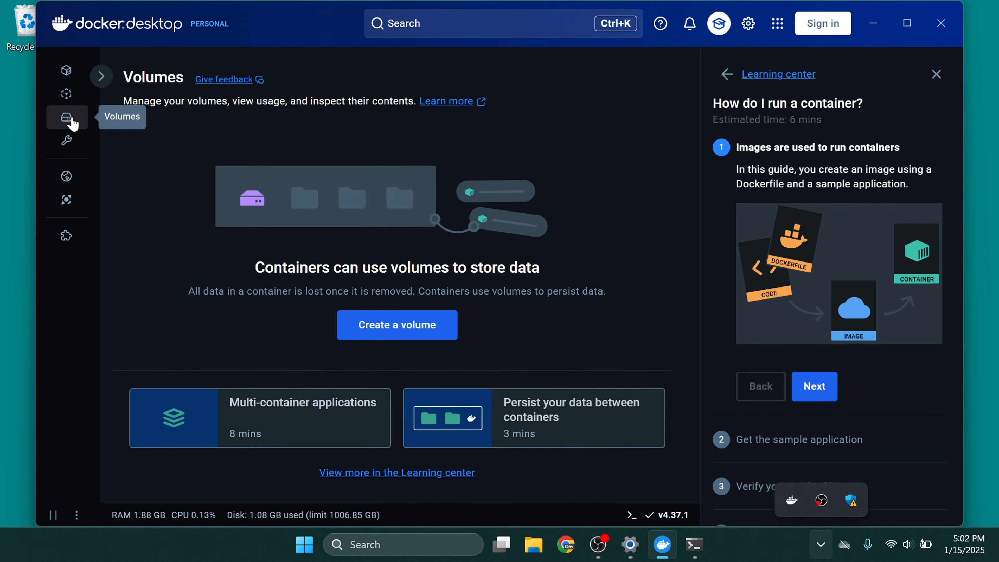
{"action": "left_click", "coordinate": [73, 140]}
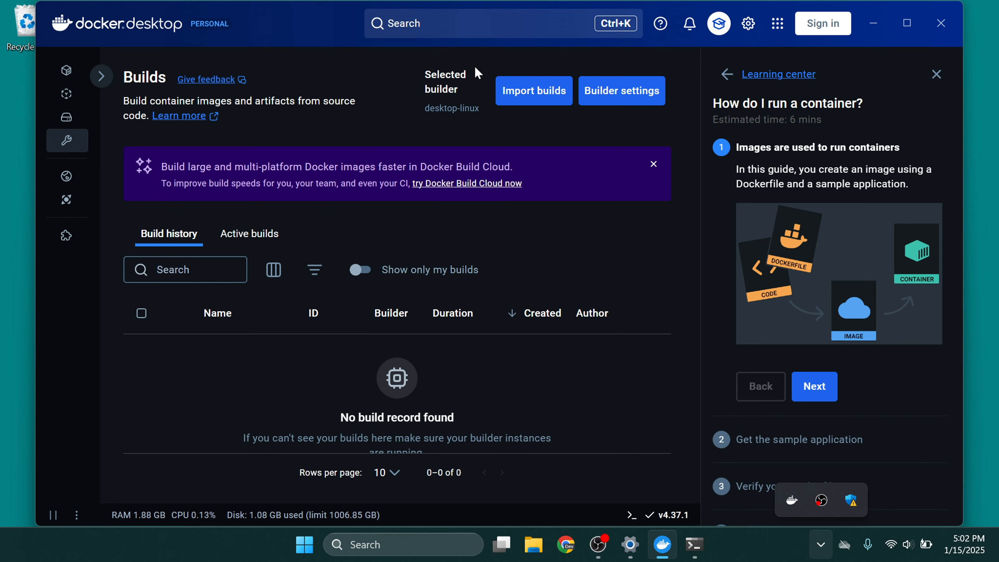
{"action": "left_click", "coordinate": [716, 30]}
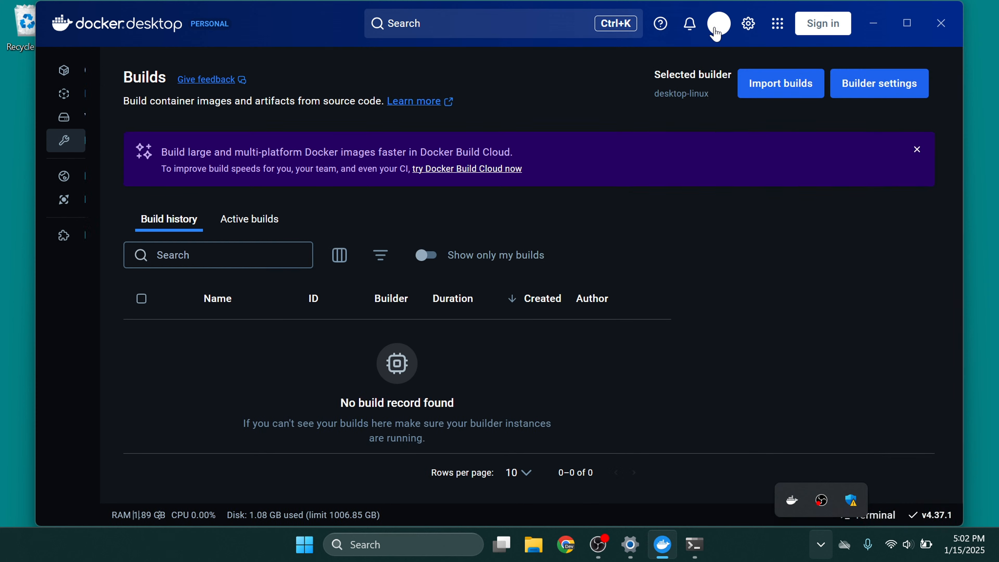
View the Containers page and both the Local and Hub repositories views of the Images page
{"action": "left_click", "coordinate": [101, 98]}
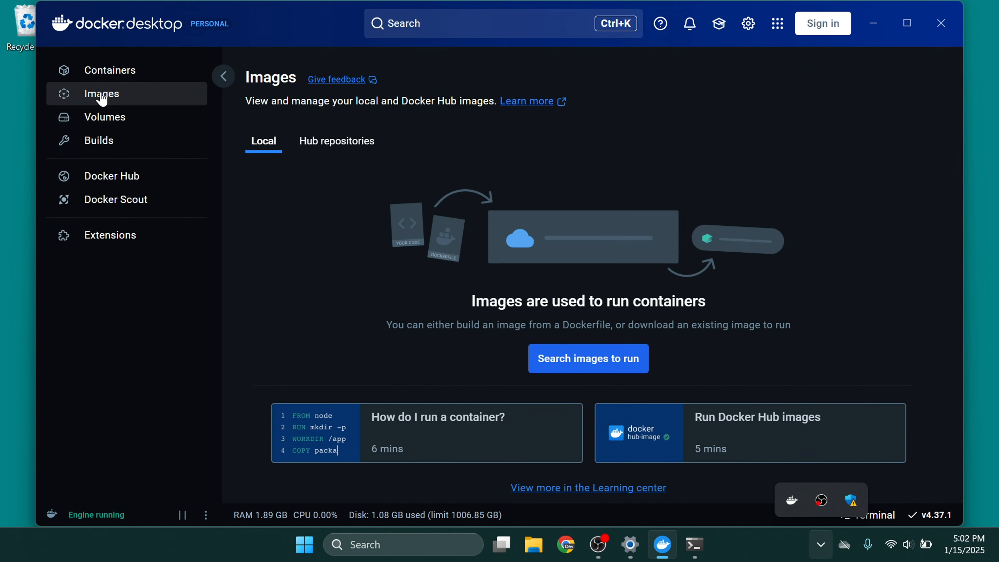
{"action": "left_click", "coordinate": [99, 71]}
{"action": "left_click", "coordinate": [108, 95]}
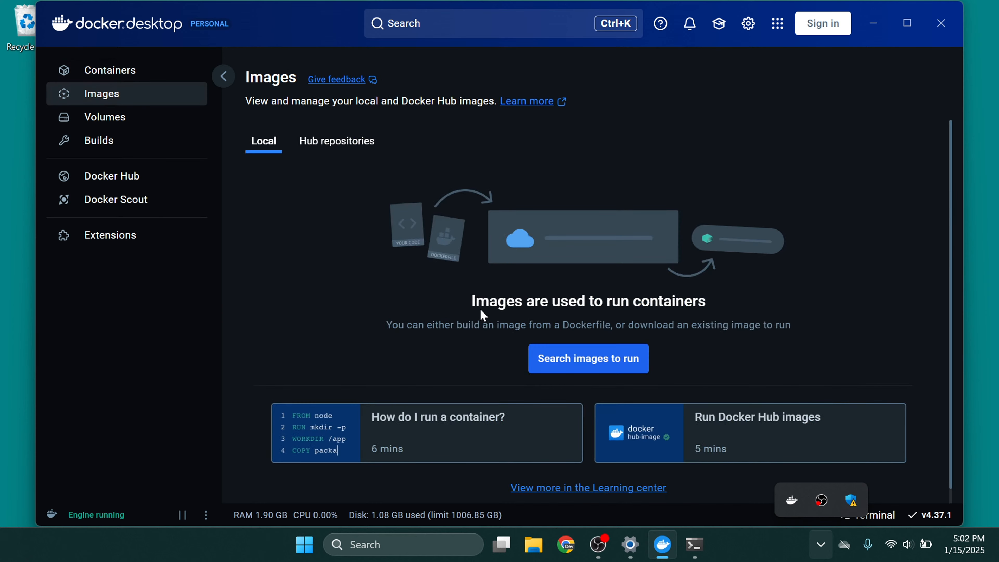
{"action": "left_click", "coordinate": [336, 151]}
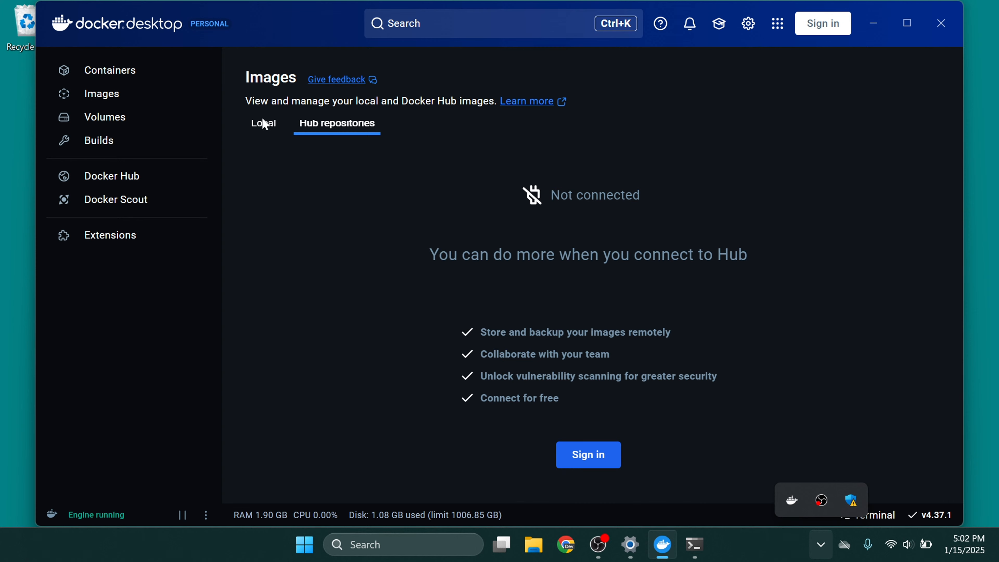
{"action": "left_click", "coordinate": [263, 125]}
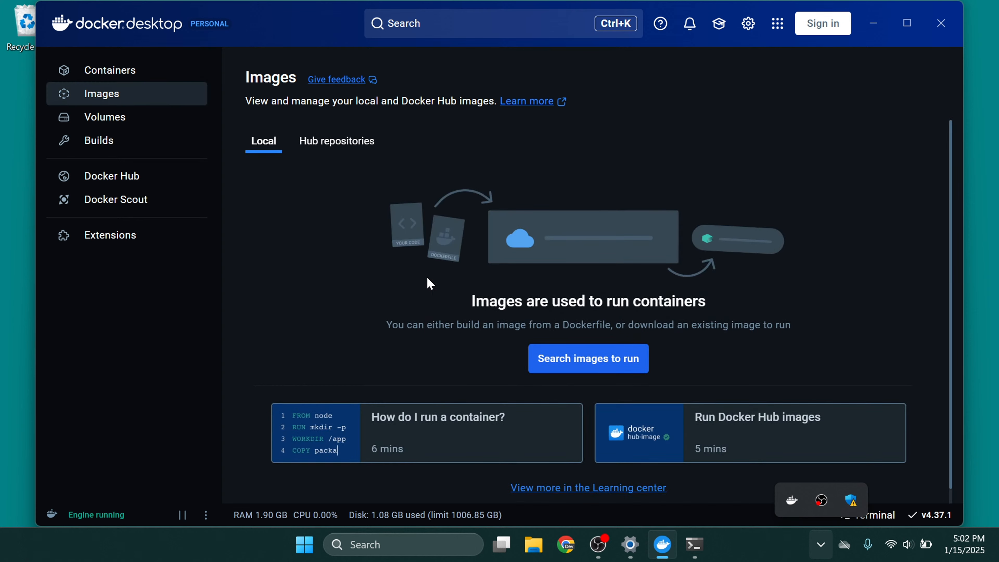
Search the available images to run for hello-world
{"action": "left_click", "coordinate": [605, 359]}
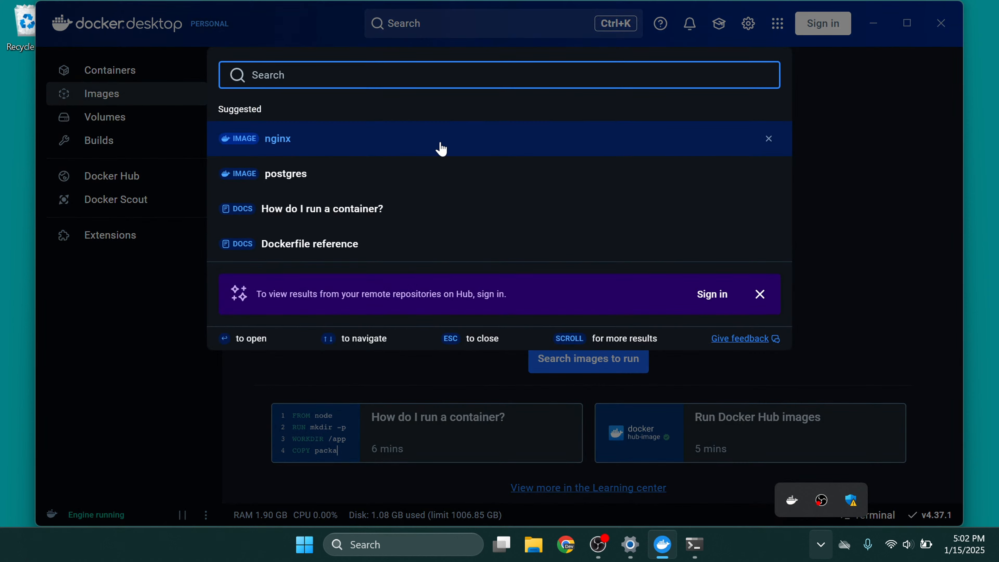
{"action": "type", "text": "hel"}
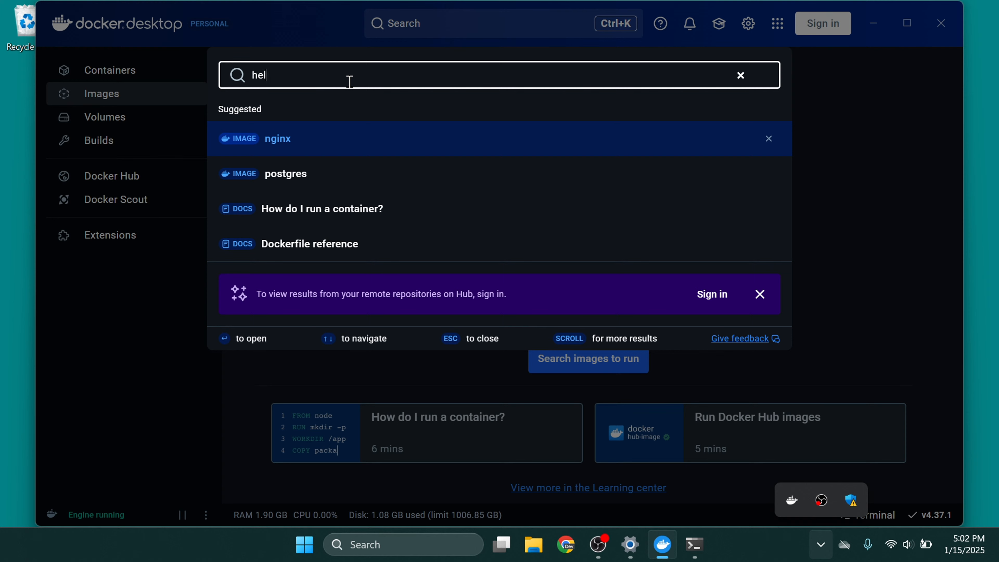
{"action": "type", "text": "low"}
{"action": "key", "text": "BackSpace"}
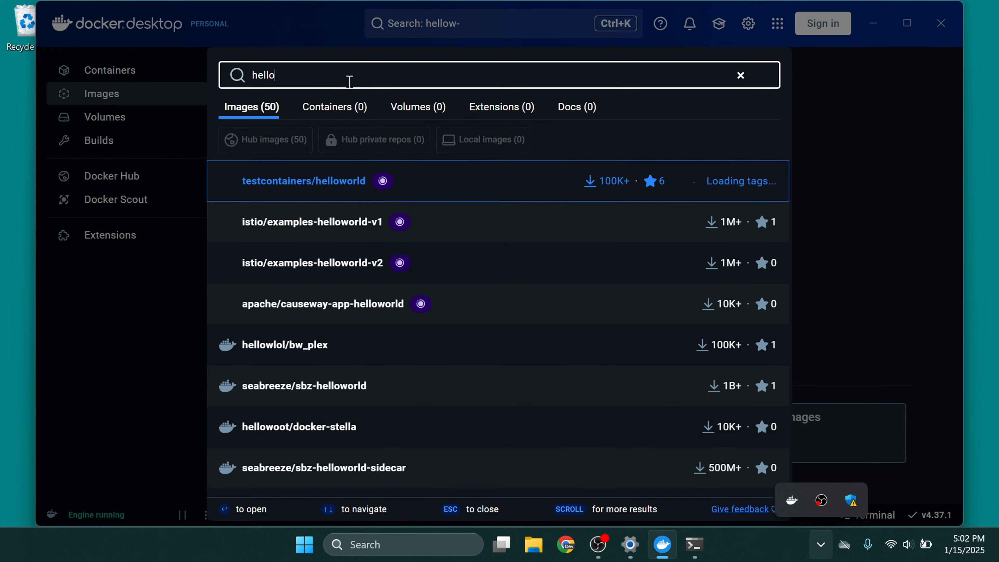
{"action": "type", "text": "-w"}
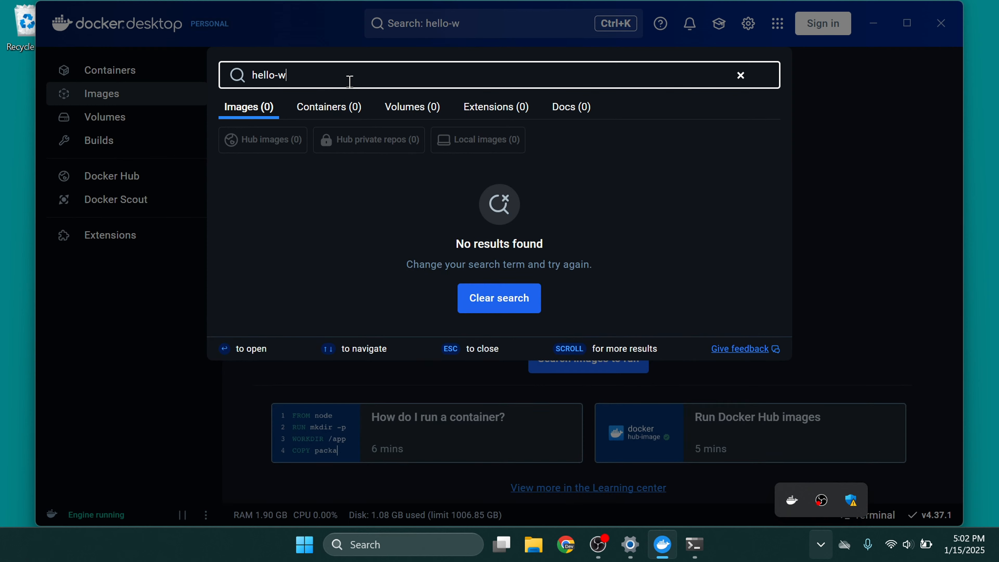
{"action": "type", "text": "orld"}
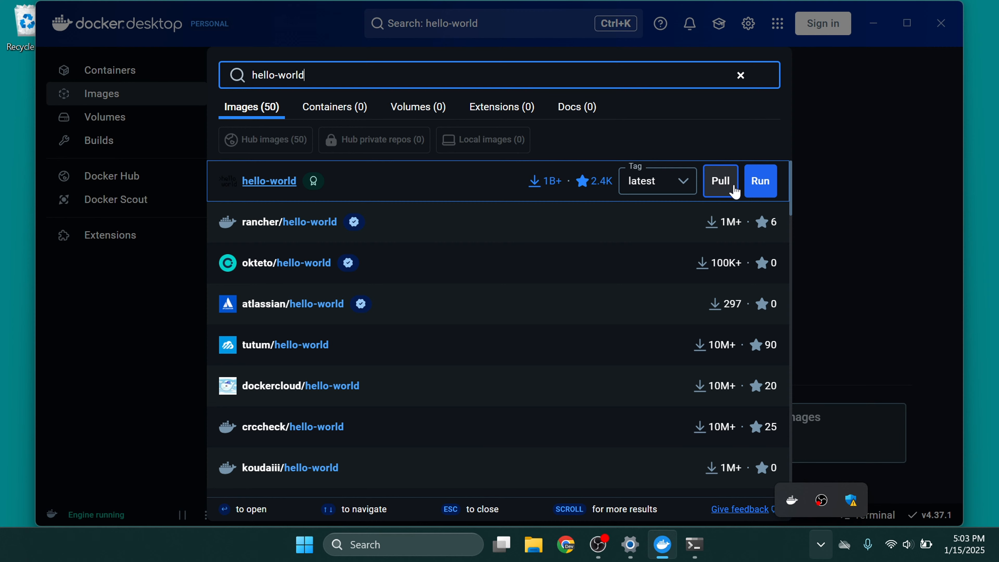
Switch to the PowerShell window, move it lower, and run docker pull hello-world and docker pull hello-world:latest
{"action": "left_click", "coordinate": [695, 553]}
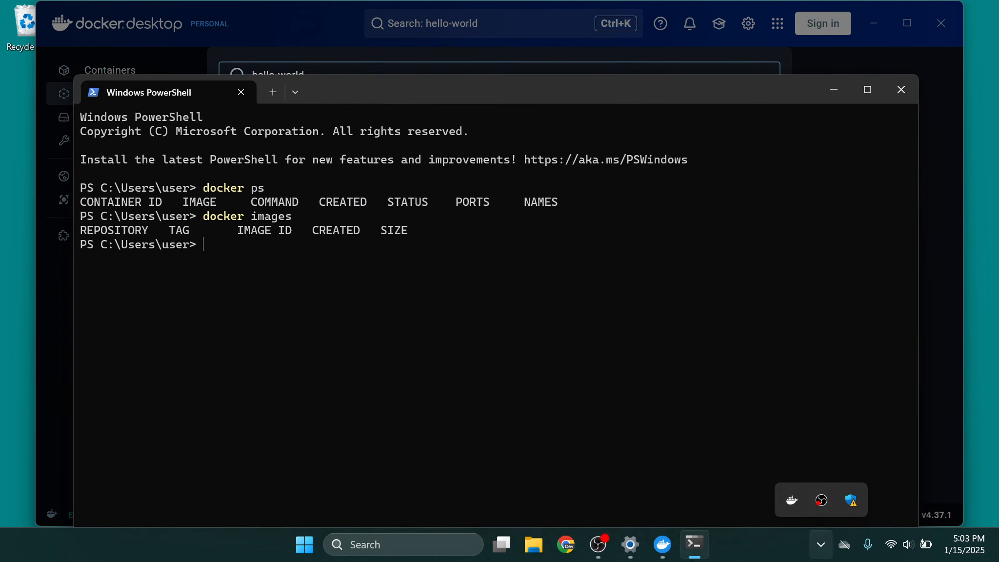
{"action": "left_click_drag", "start_coordinate": [538, 138], "coordinate": [588, 195]}
{"action": "type", "text": "docker pull"}
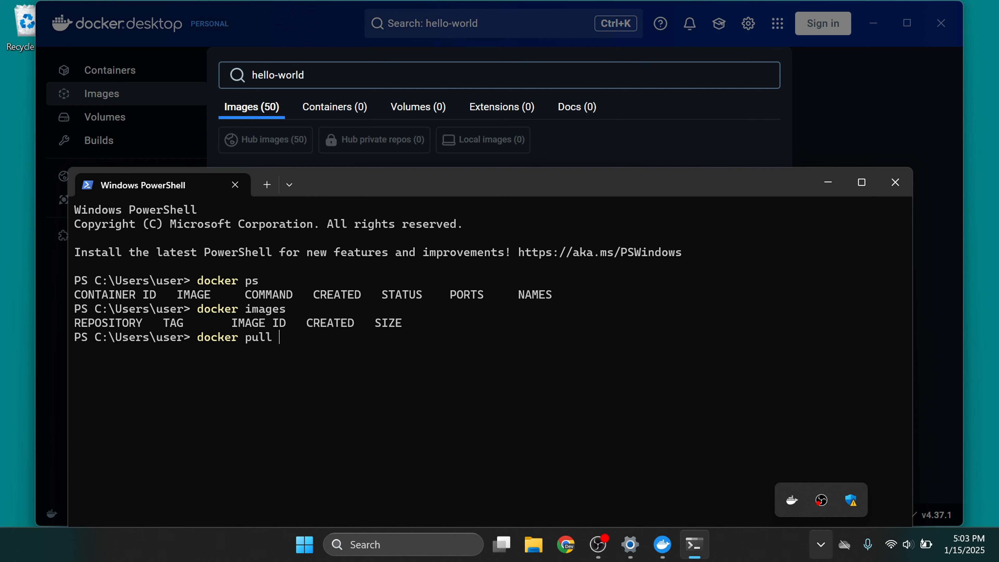
{"action": "type", "text": " hello-world"}
{"action": "key", "text": "Return"}
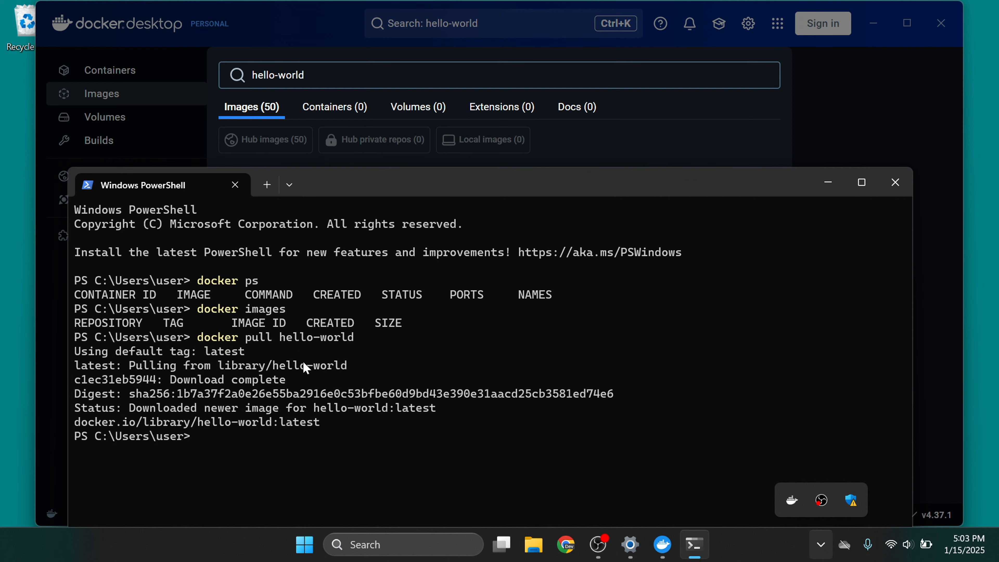
{"action": "key", "text": "Up"}
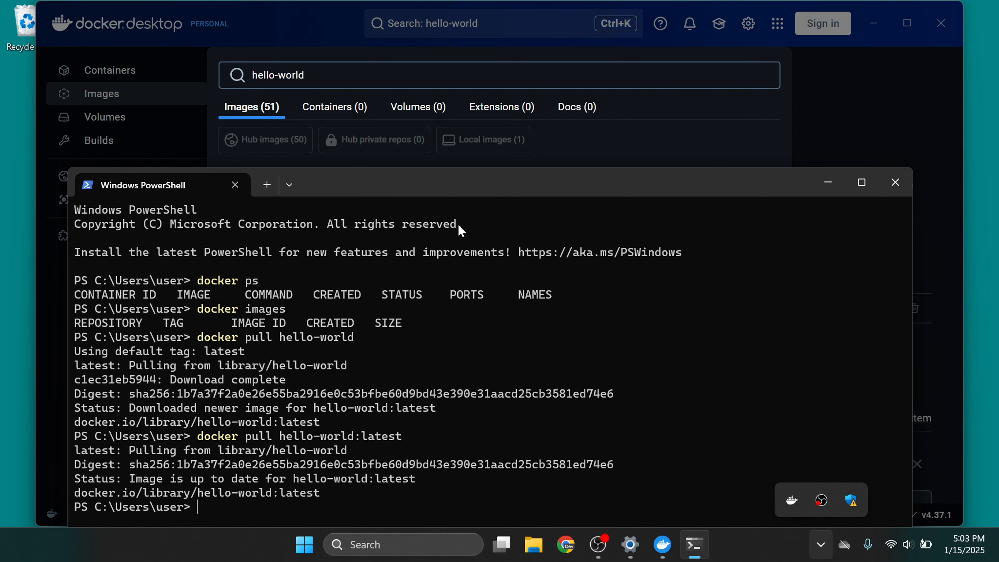
Try to start a container with docker run hello world and move the PowerShell window up
{"action": "type", "text": "docker run hello "}
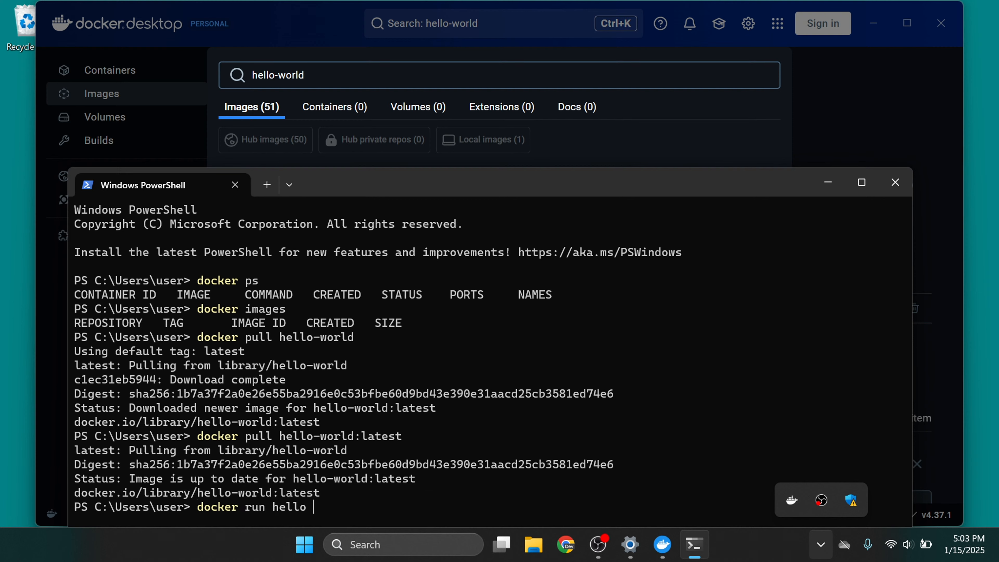
{"action": "type", "text": "world"}
{"action": "key", "text": "Return"}
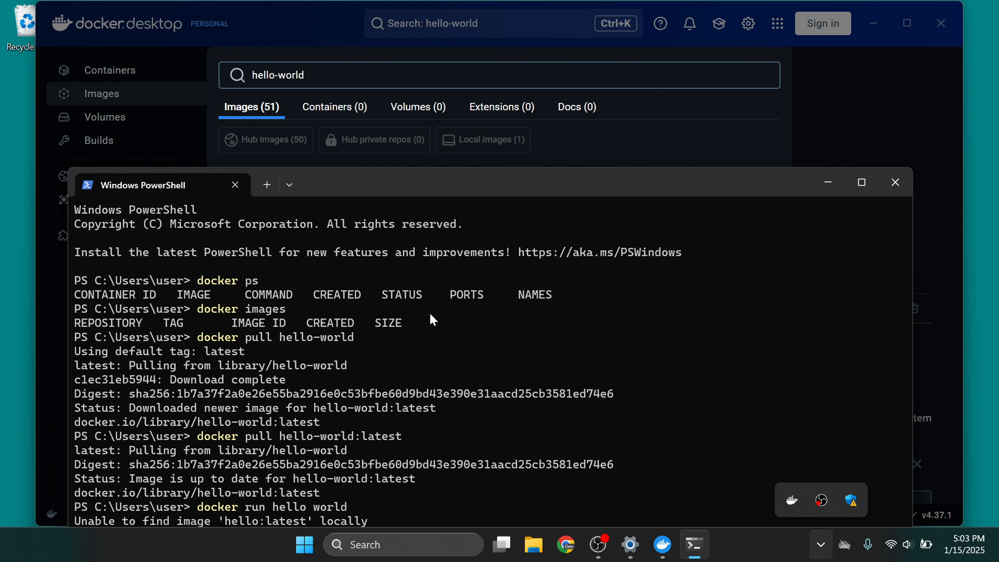
{"action": "left_click_drag", "start_coordinate": [435, 190], "coordinate": [441, 73]}
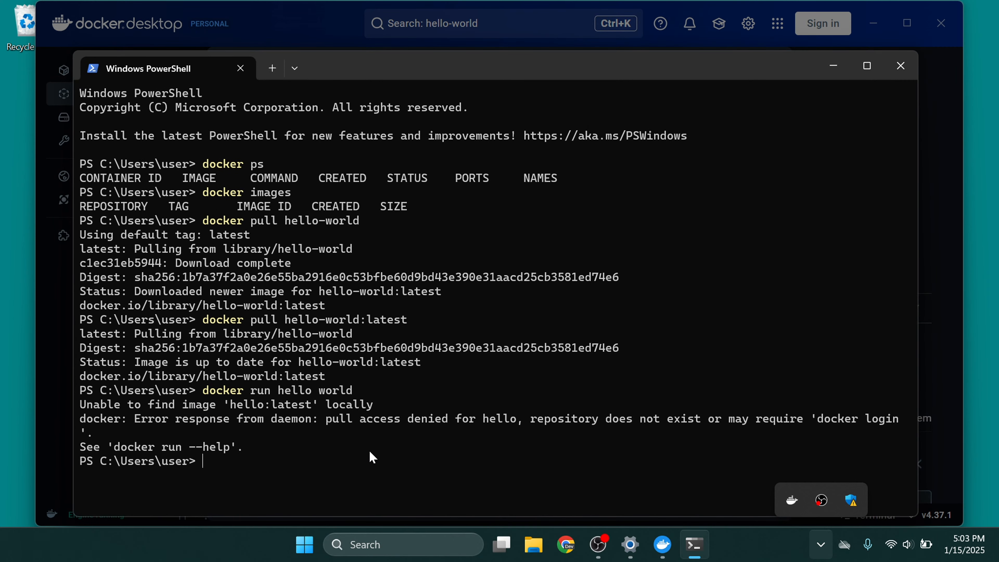
Correct the previous command to docker run hello-world and execute it
{"action": "key", "text": "Up"}
{"action": "key", "text": "Left"}
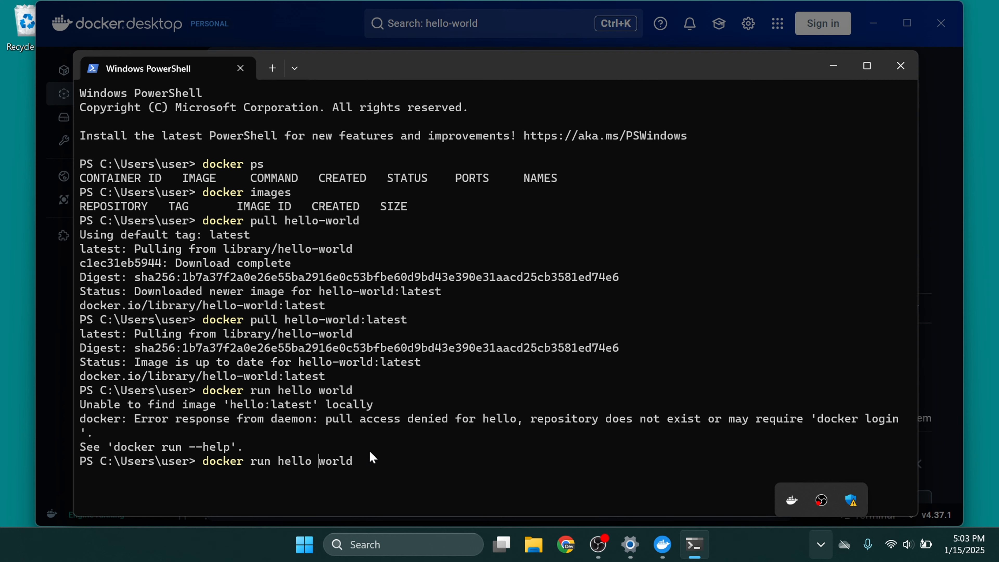
{"action": "key", "text": "Left"}
{"action": "key", "text": "Left"}
{"action": "key", "text": "Left"}
{"action": "key", "text": "Left"}
{"action": "key", "text": "BackSpace"}
{"action": "type", "text": "-"}
{"action": "key", "text": "Return"}
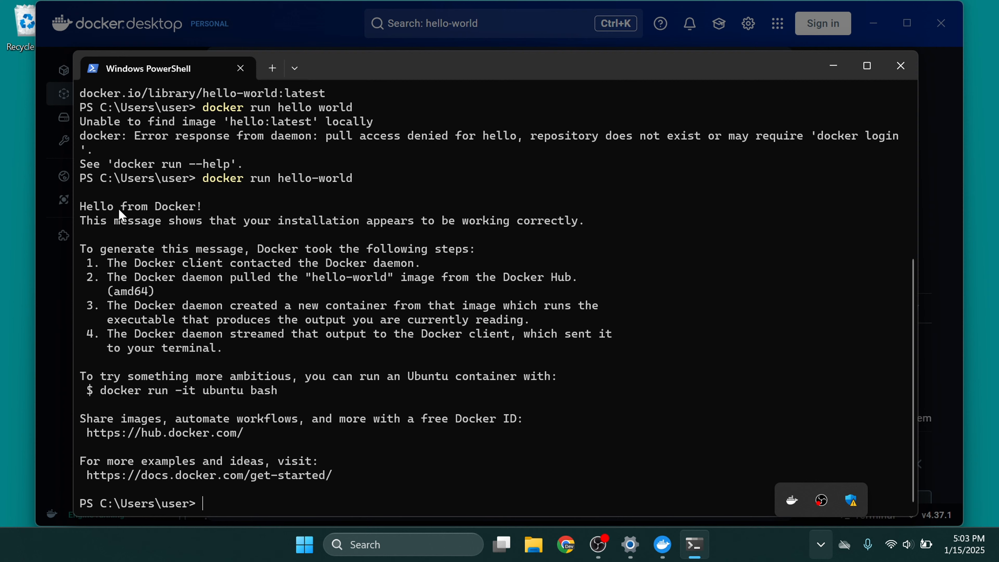
Examine the opening lines of the hello-world container's output and minimize the PowerShell window
{"action": "left_click_drag", "start_coordinate": [101, 203], "coordinate": [222, 201]}
{"action": "left_click", "coordinate": [221, 202]}
{"action": "left_click_drag", "start_coordinate": [624, 211], "coordinate": [265, 208]}
{"action": "left_click", "coordinate": [274, 213]}
{"action": "left_click_drag", "start_coordinate": [81, 207], "coordinate": [610, 230]}
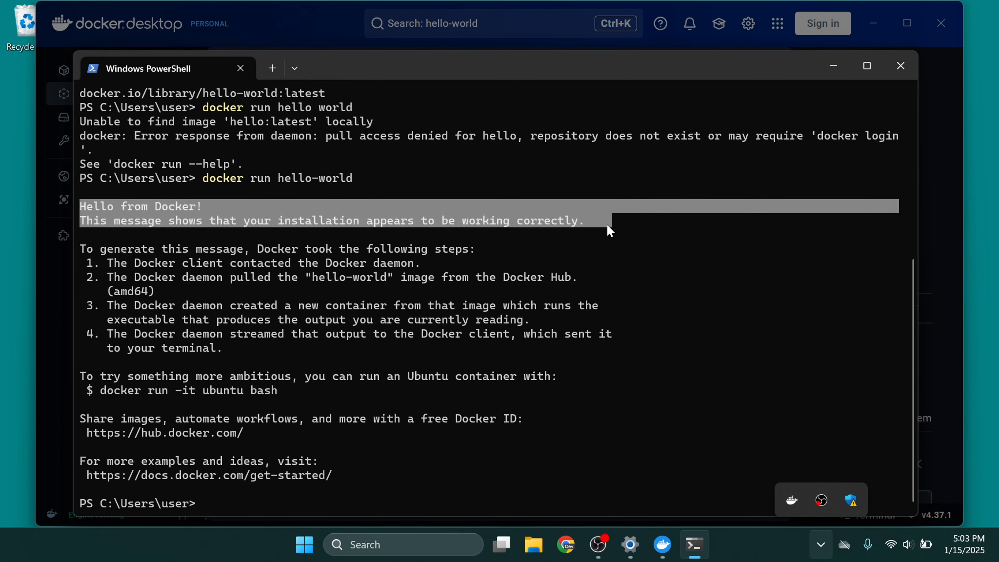
{"action": "left_click", "coordinate": [834, 65]}
Launch Git Bash through the Windows search and list the running containers with docker ps
{"action": "left_click", "coordinate": [444, 547]}
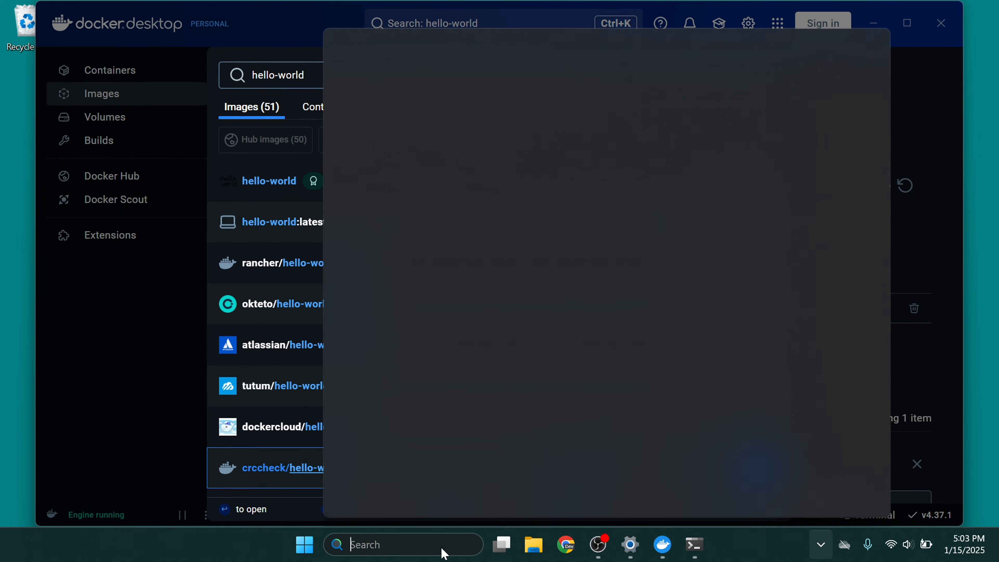
{"action": "type", "text": "git"}
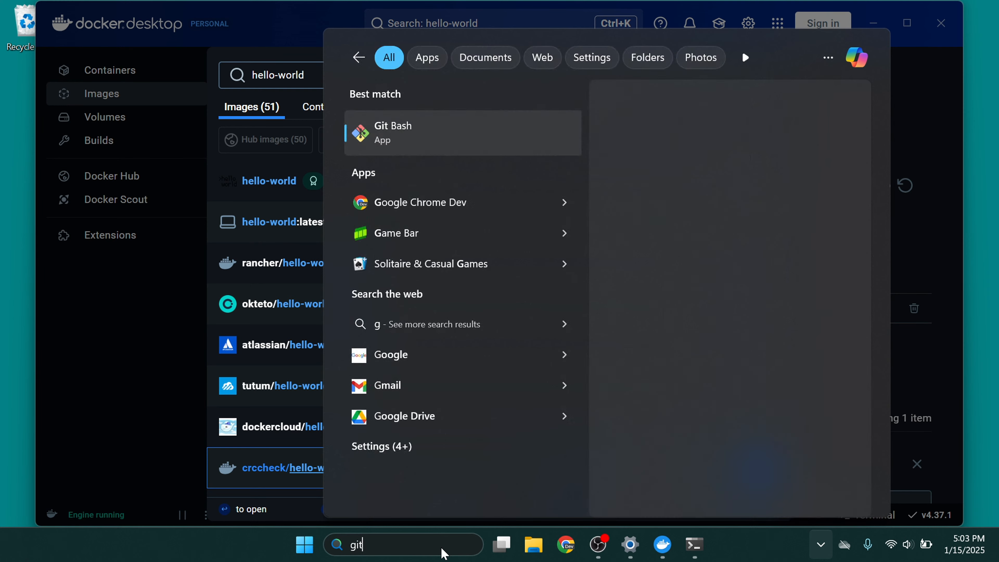
{"action": "key", "text": "Return"}
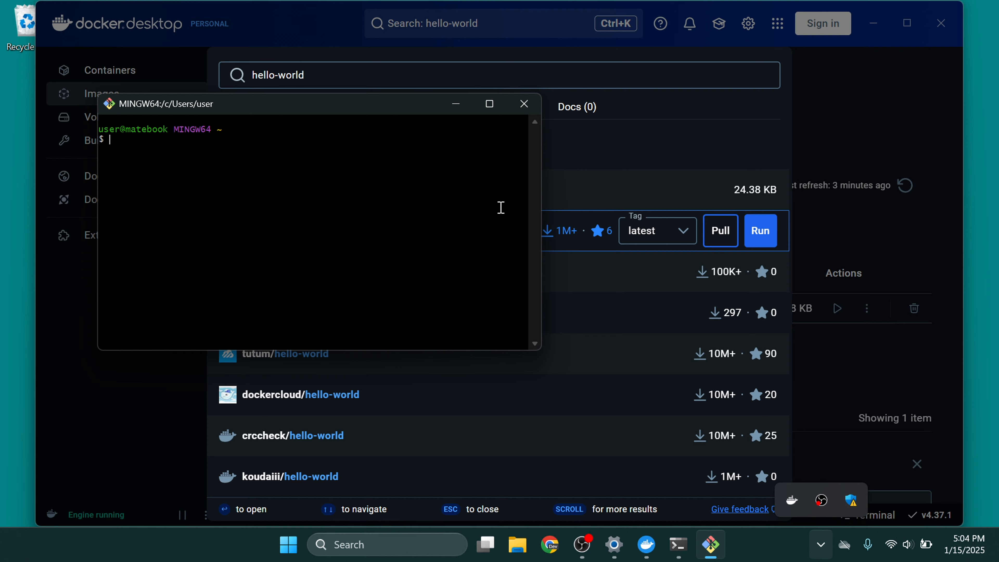
{"action": "type", "text": "docker ps"}
{"action": "key", "text": "Return"}
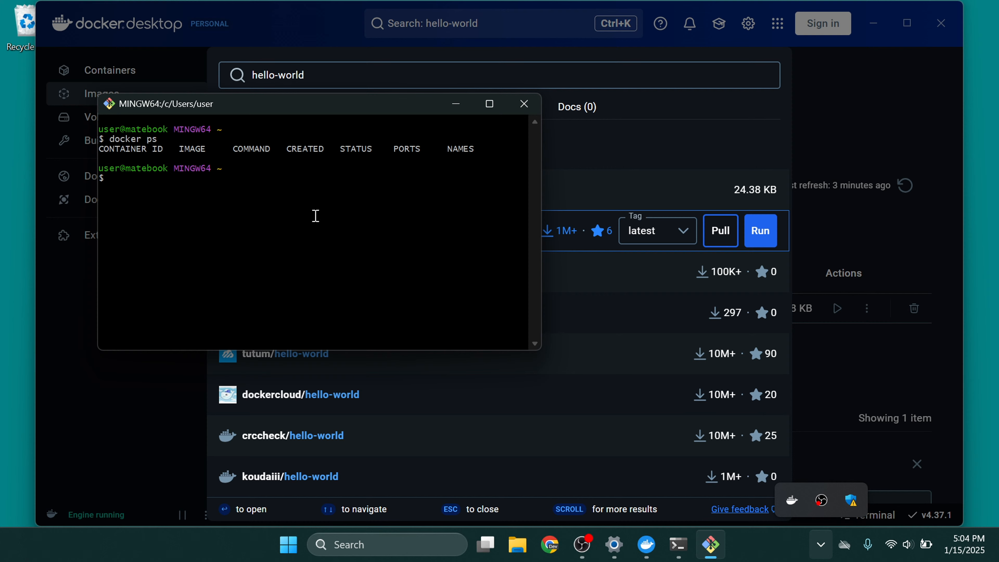
List all containers, including stopped ones, with docker ps -a and widen the Git Bash window
{"action": "key", "text": "Up"}
{"action": "type", "text": "-a"}
{"action": "key", "text": "Return"}
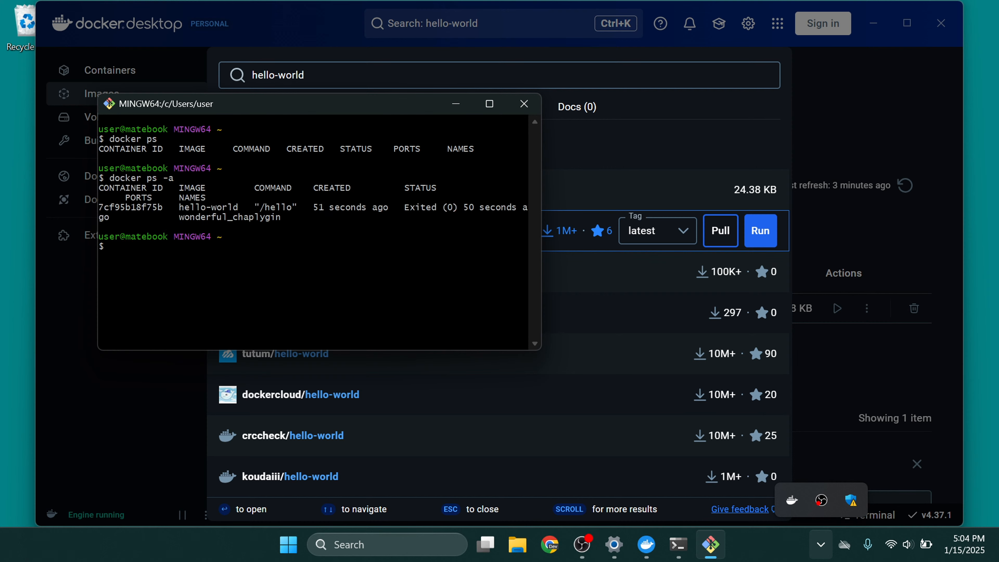
{"action": "left_click_drag", "start_coordinate": [541, 175], "coordinate": [776, 176]}
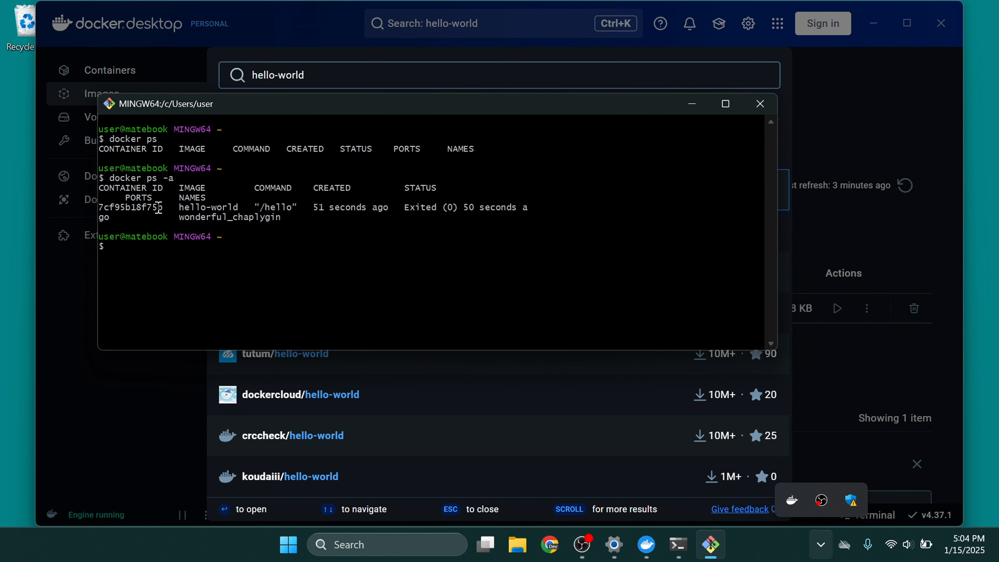
Try to remove the exited hello-world container with docker rm 7cf95b18f75b in Git Bash
{"action": "left_click_drag", "start_coordinate": [158, 207], "coordinate": [157, 197]}
{"action": "left_click", "coordinate": [396, 213]}
{"action": "double_click", "coordinate": [147, 206]}
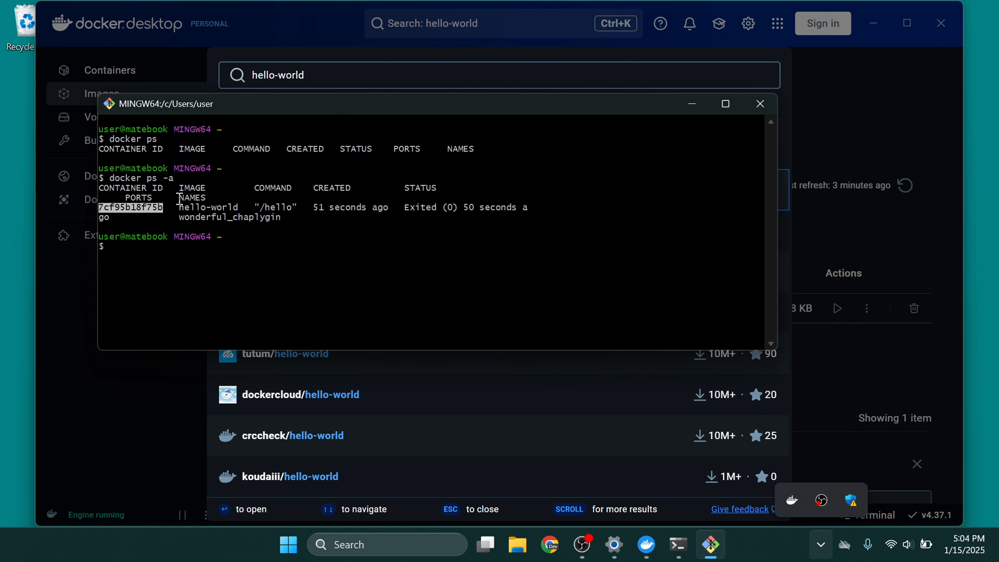
{"action": "key", "text": "ctrl+c"}
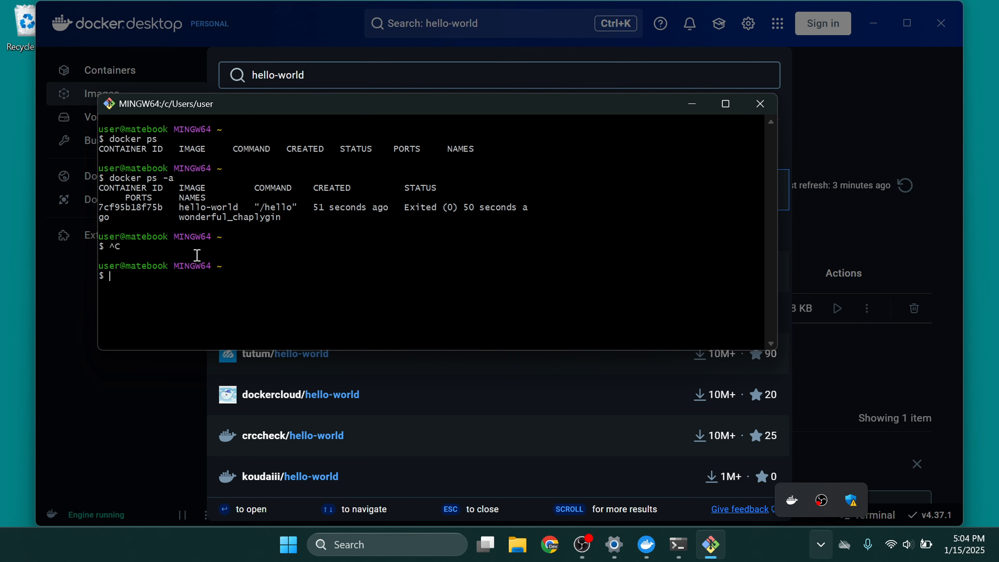
{"action": "double_click", "coordinate": [150, 207]}
{"action": "key", "text": "ctrl+shift+c"}
{"action": "type", "text": "docker rm"}
{"action": "double_click", "coordinate": [148, 209]}
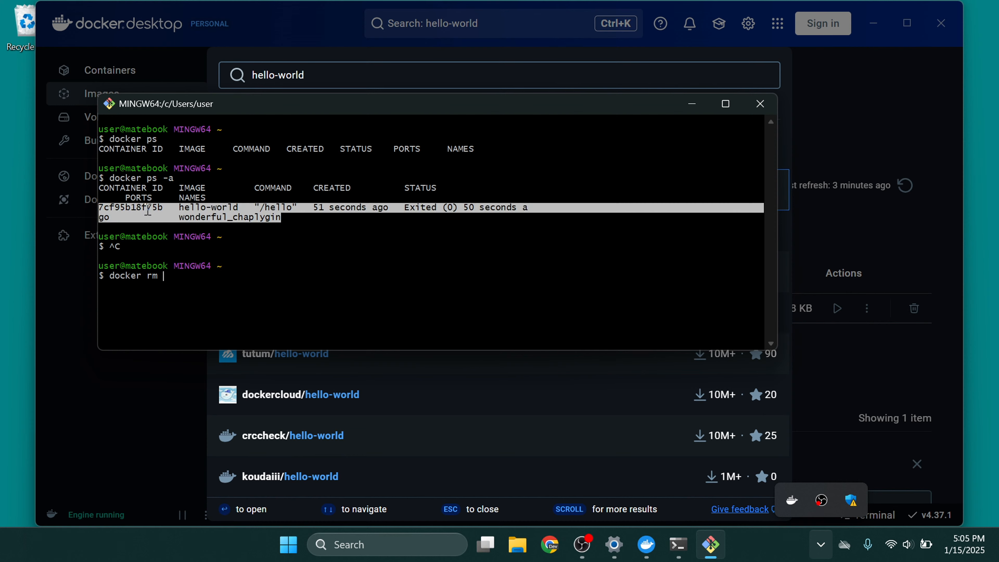
{"action": "right_click", "coordinate": [146, 209]}
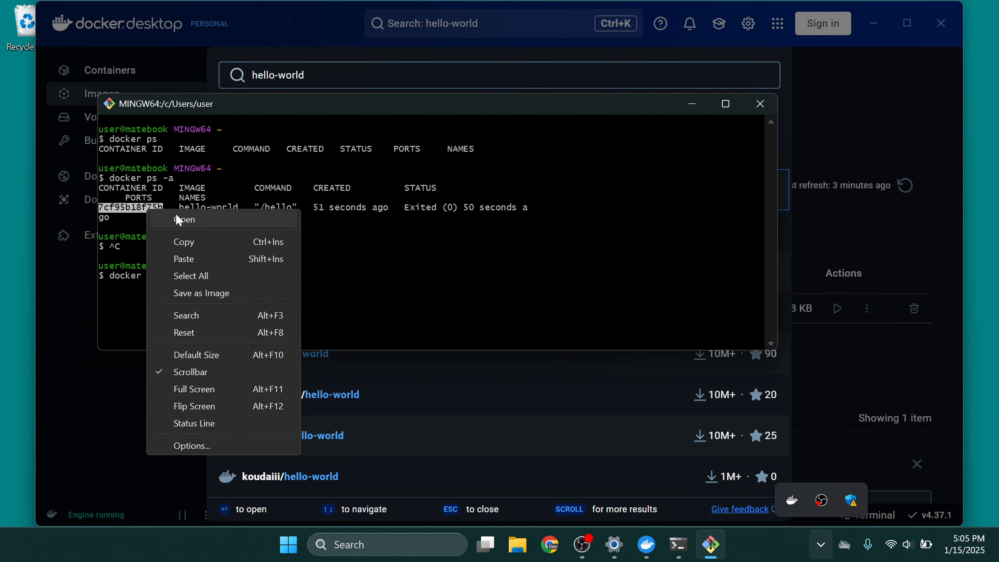
{"action": "left_click", "coordinate": [214, 241]}
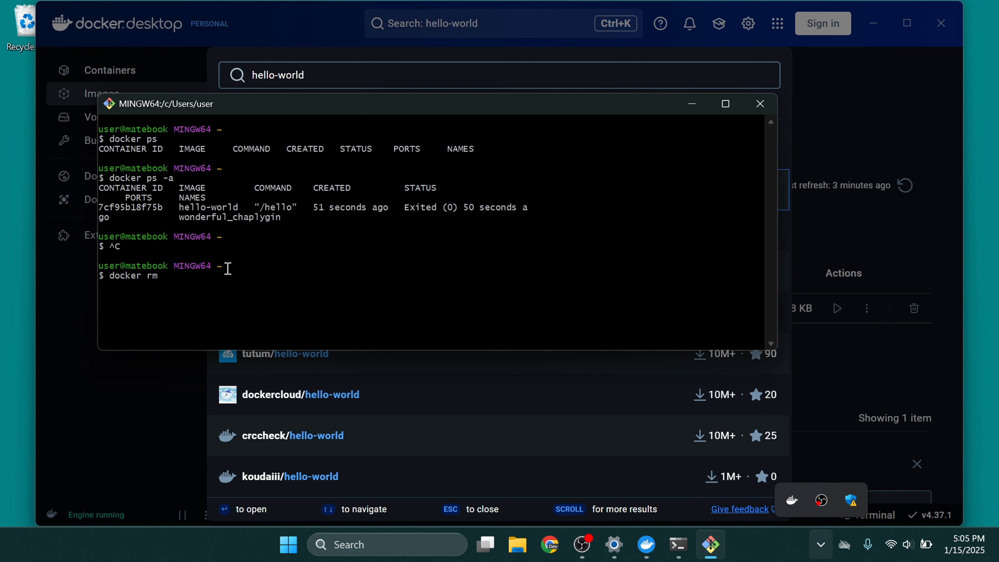
{"action": "key", "text": "shift+Insert"}
{"action": "key", "text": "Return"}
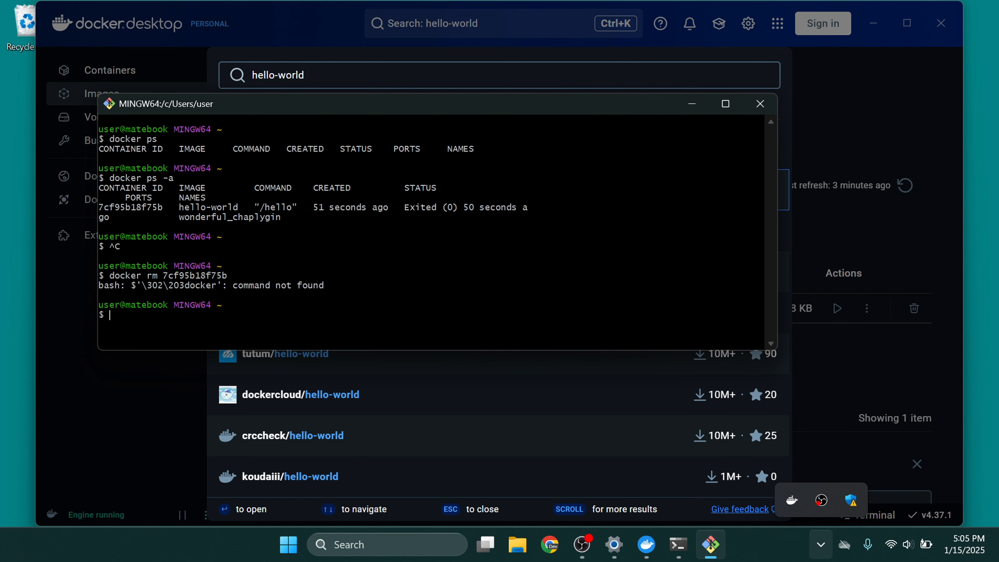
Try to rerun the recalled removal command after editing it to docker de 7cf95b18f75b
{"action": "key", "text": "Up"}
{"action": "key", "text": "Left"}
{"action": "key", "text": "Left"}
{"action": "key", "text": "Left"}
{"action": "key", "text": "Left"}
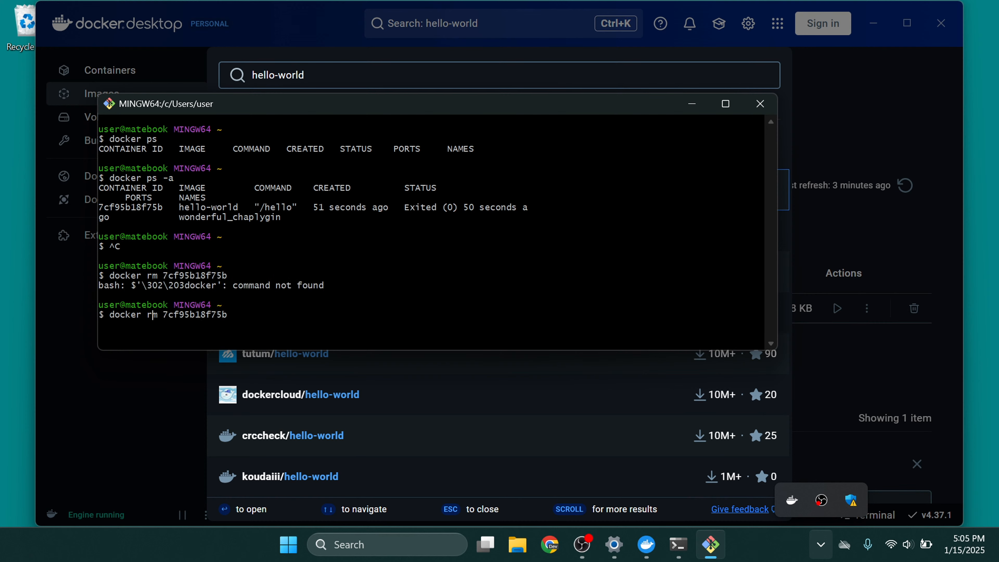
{"action": "key", "text": "Right"}
{"action": "key", "text": "BackSpace"}
{"action": "key", "text": "BackSpace"}
{"action": "key", "text": "Right"}
{"action": "key", "text": "Right"}
{"action": "key", "text": "Right"}
{"action": "key", "text": "Right"}
{"action": "key", "text": "BackSpace"}
{"action": "key", "text": "BackSpace"}
{"action": "key", "text": "BackSpace"}
{"action": "key", "text": "BackSpace"}
{"action": "key", "text": "BackSpace"}
{"action": "type", "text": "de"}
{"action": "key", "text": "Return"}
Try to retype docker rm with the pasted container ID, then recall the command and cancel it
{"action": "type", "text": "docke"}
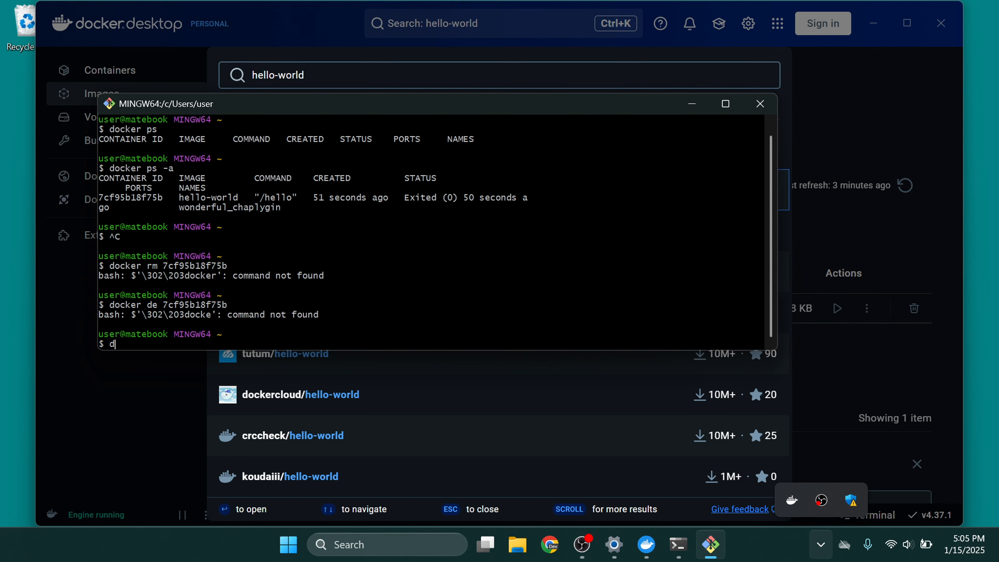
{"action": "type", "text": "r rm"}
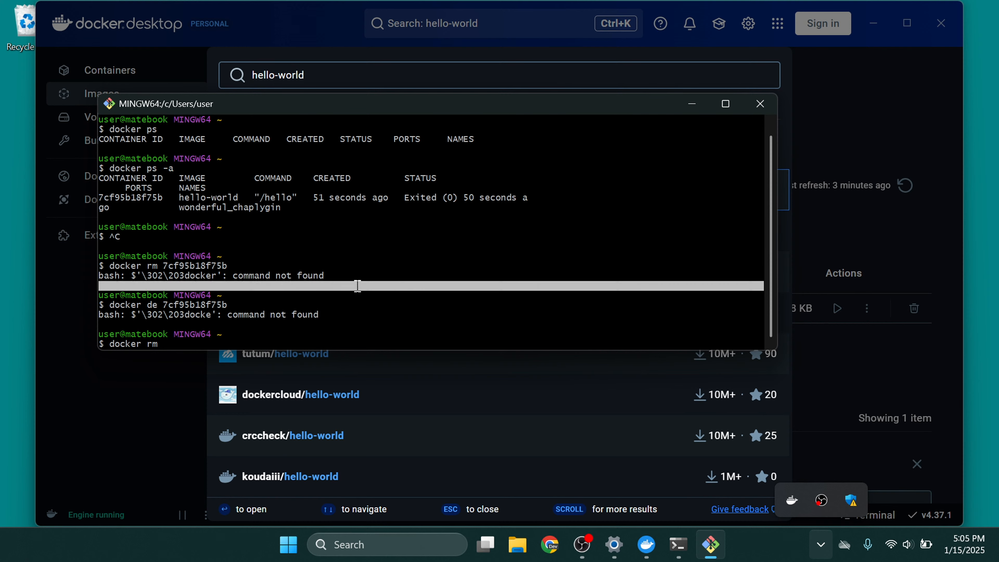
{"action": "right_click", "coordinate": [401, 339]}
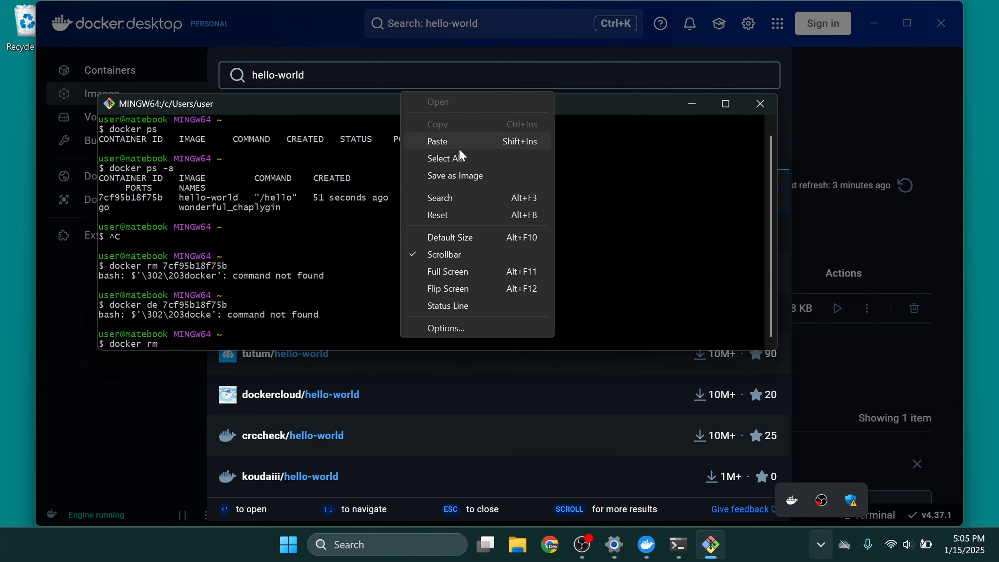
{"action": "left_click", "coordinate": [461, 140]}
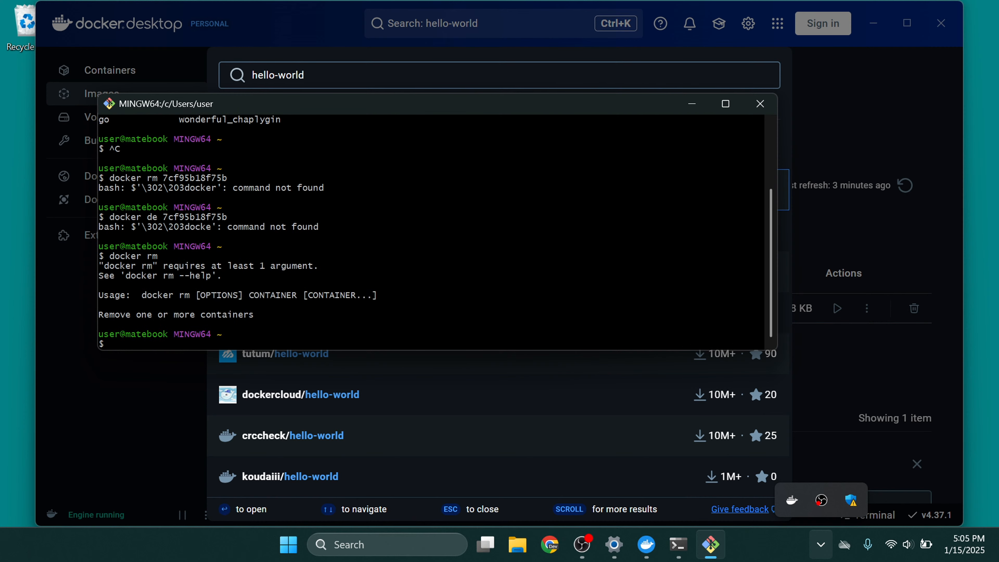
{"action": "key", "text": "Up"}
{"action": "double_click", "coordinate": [214, 219]}
{"action": "key", "text": "ctrl+c"}
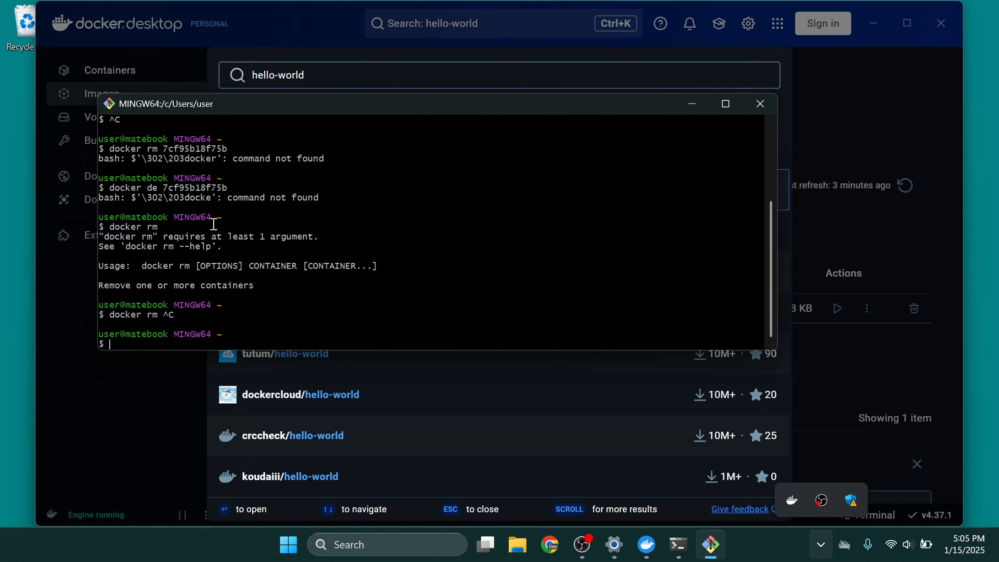
Copy the container ID from the earlier output and remove the container with docker rm 7cf95b18f75b
{"action": "double_click", "coordinate": [206, 188]}
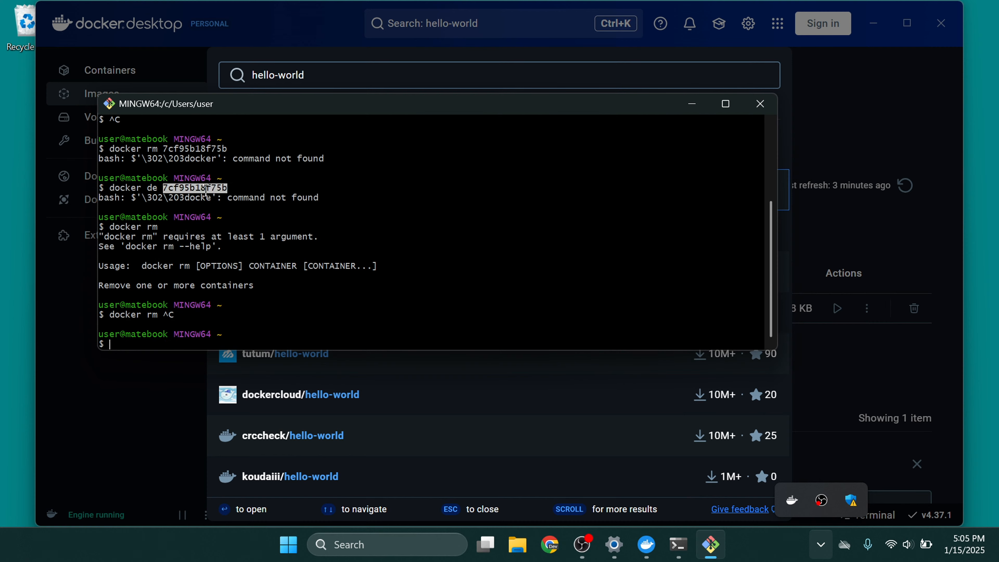
{"action": "left_click", "coordinate": [142, 220]}
{"action": "key", "text": "Up"}
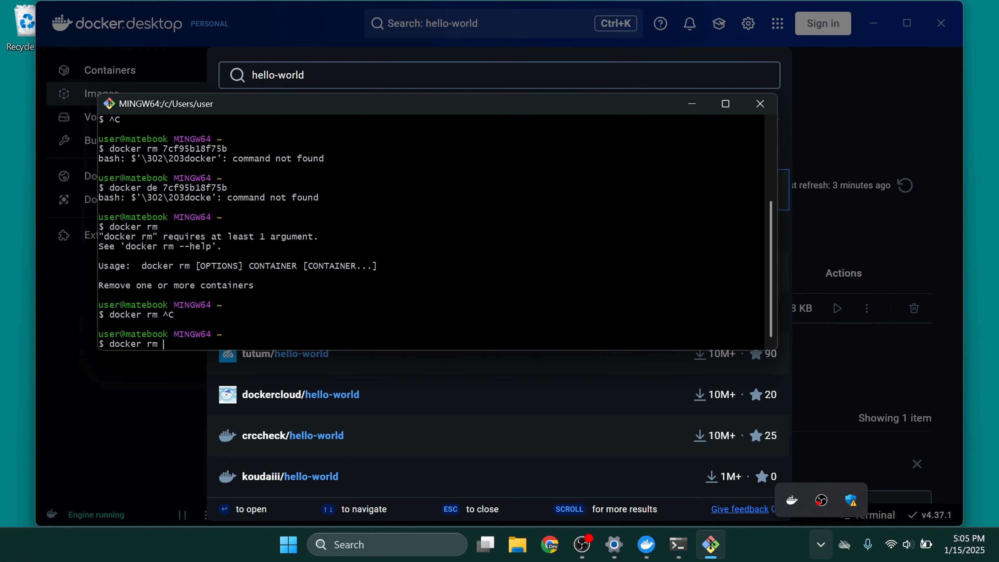
{"action": "key", "text": "shift+Insert"}
{"action": "key", "text": "Return"}
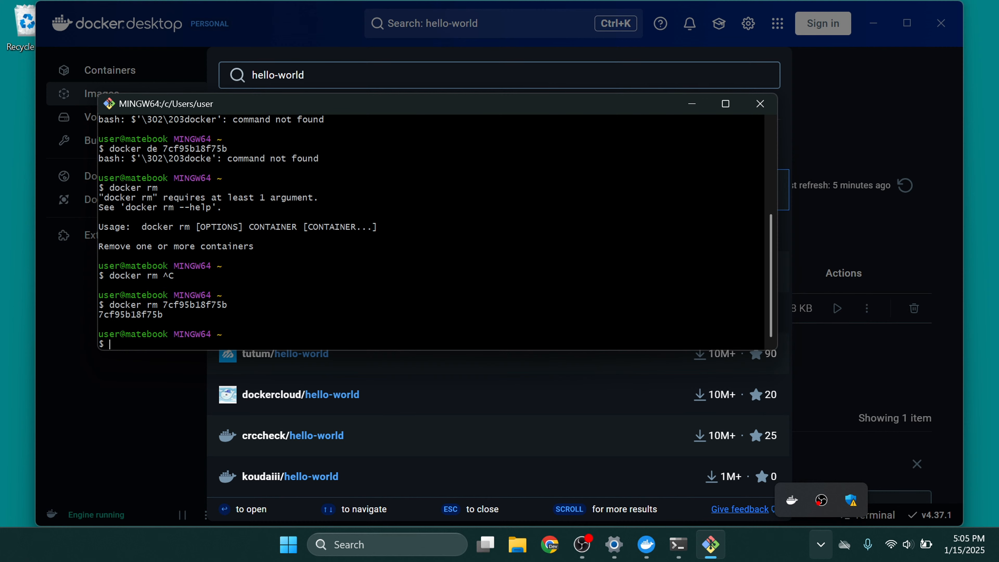
List all containers, including stopped ones, by rerunning docker ps -a from the command history
{"action": "key", "text": "Up"}
{"action": "key", "text": "Up"}
{"action": "key", "text": "Down"}
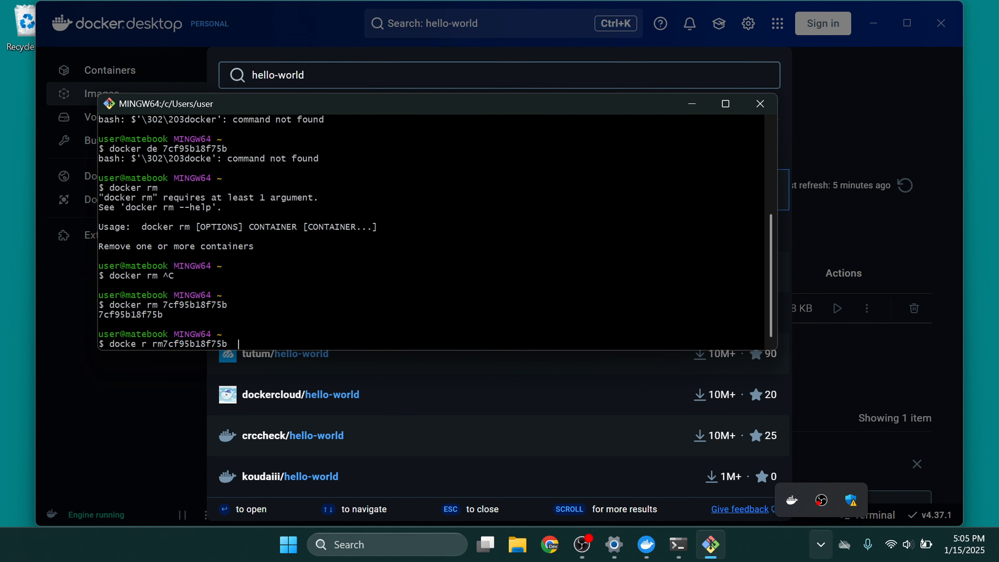
{"action": "key", "text": "Up"}
{"action": "key", "text": "Up"}
{"action": "key", "text": "Up"}
{"action": "key", "text": "Return"}
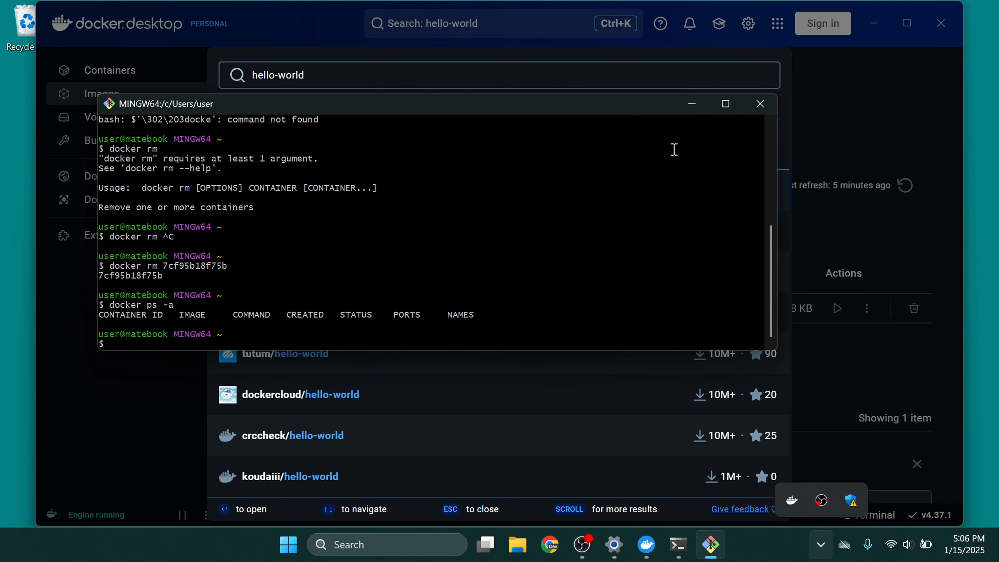
Minimize the Git Bash and Docker Desktop windows, dismissing Docker Desktop's hello-world search results in between
{"action": "left_click", "coordinate": [692, 103]}
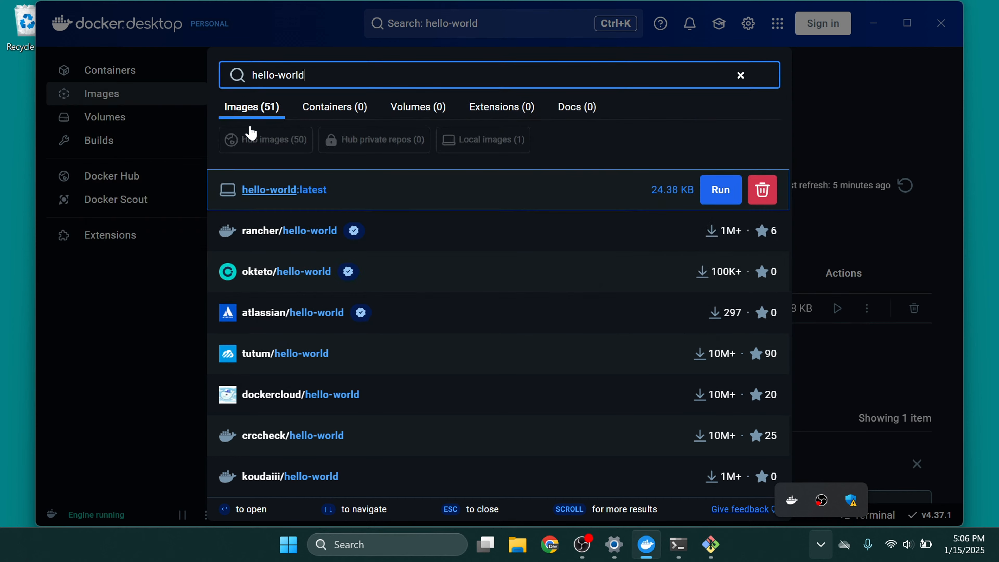
{"action": "scroll", "coordinate": [749, 253], "scroll_direction": "up", "scroll_amount": 1}
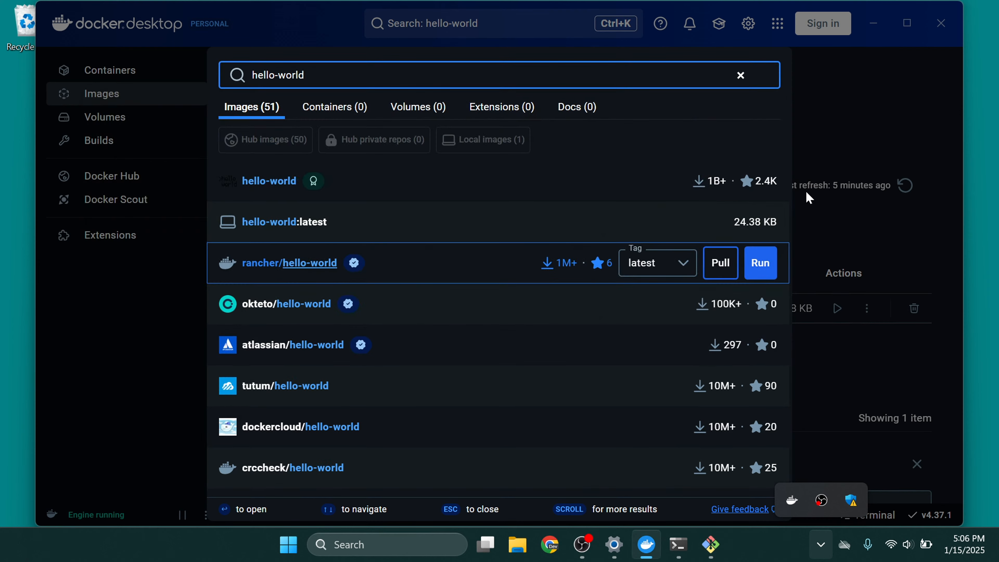
{"action": "left_click", "coordinate": [922, 85]}
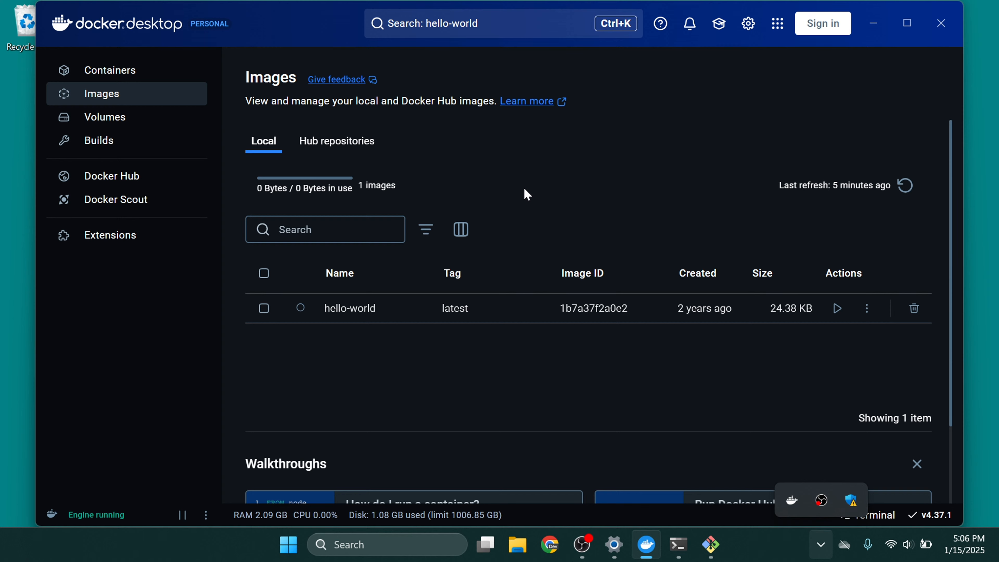
{"action": "left_click", "coordinate": [872, 24]}
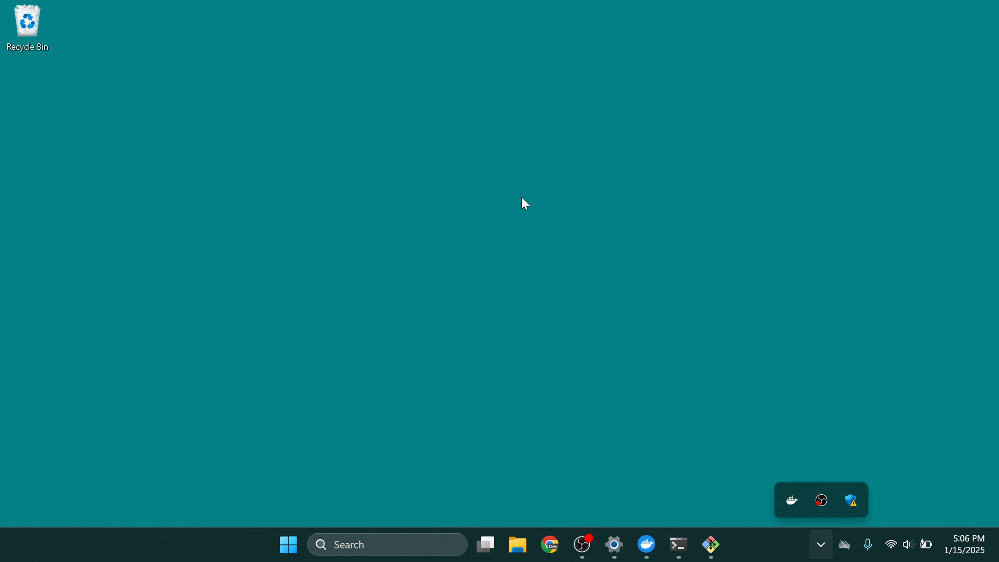
Restore the Git Bash window and enlarge its text by two zoom levels
{"action": "left_click", "coordinate": [711, 548]}
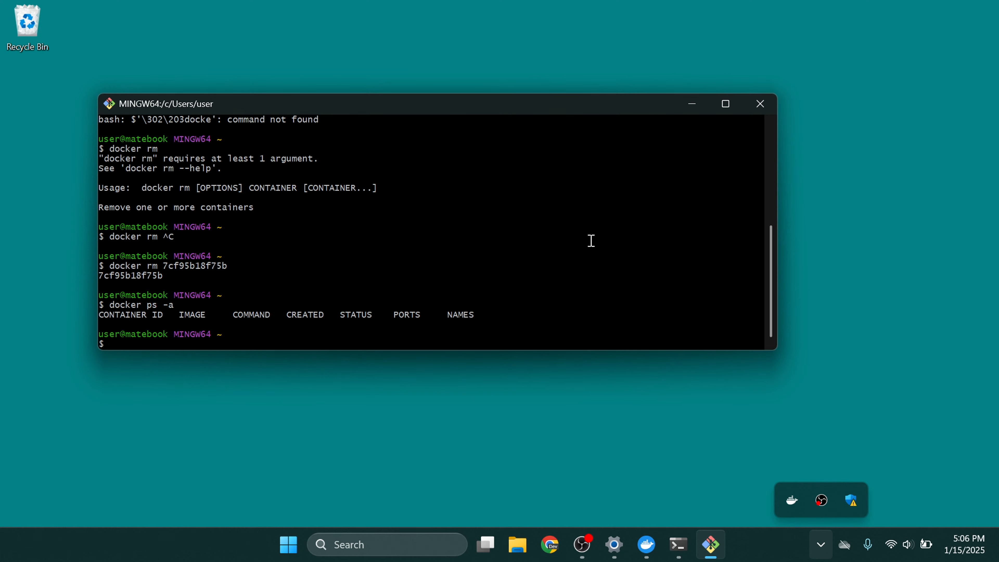
{"action": "key", "text": "ctrl+plus"}
{"action": "key", "text": "ctrl+plus"}
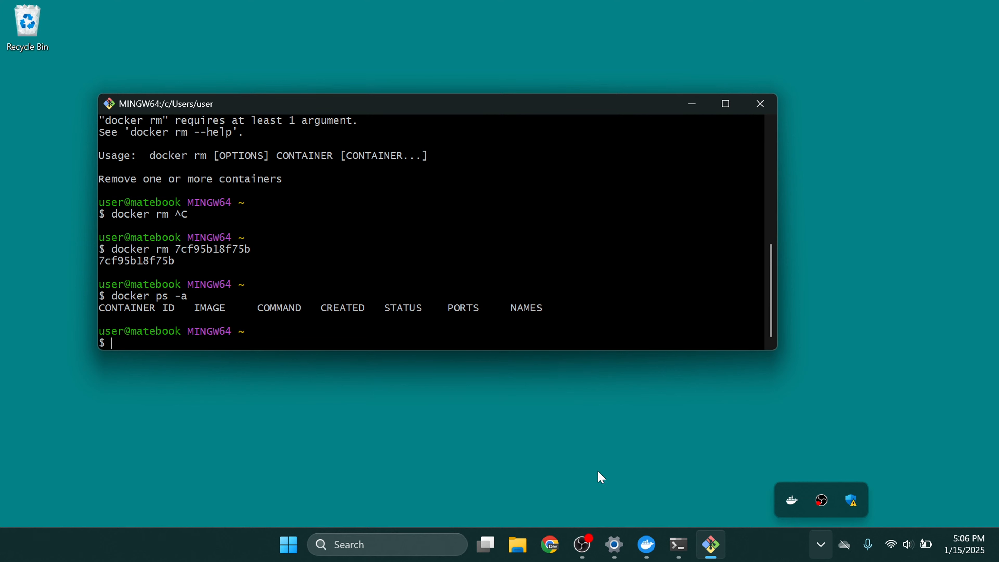
Switch to Docker Desktop and run a new container from the hello-world:latest image with default settings
{"action": "left_click", "coordinate": [647, 544]}
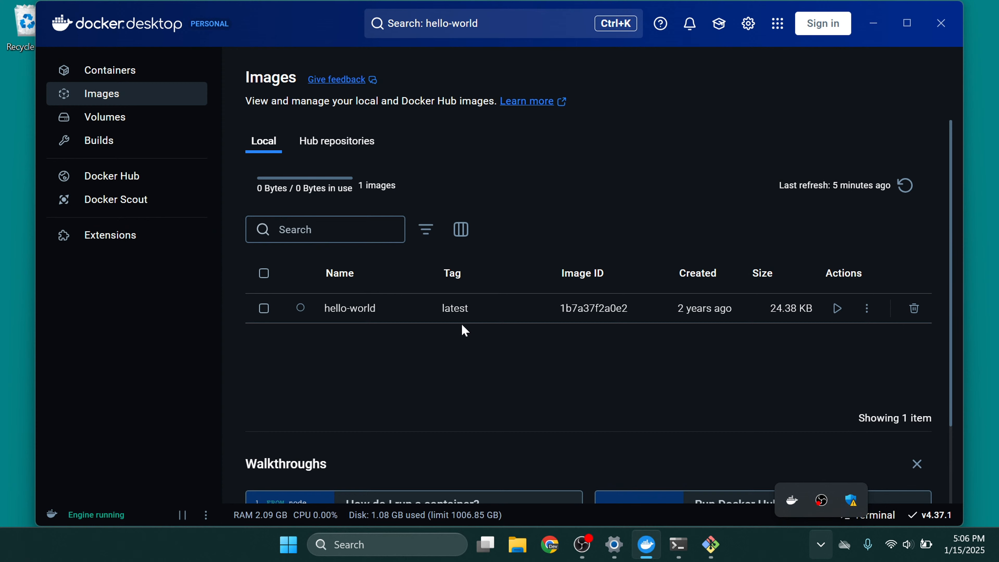
{"action": "left_click", "coordinate": [837, 308]}
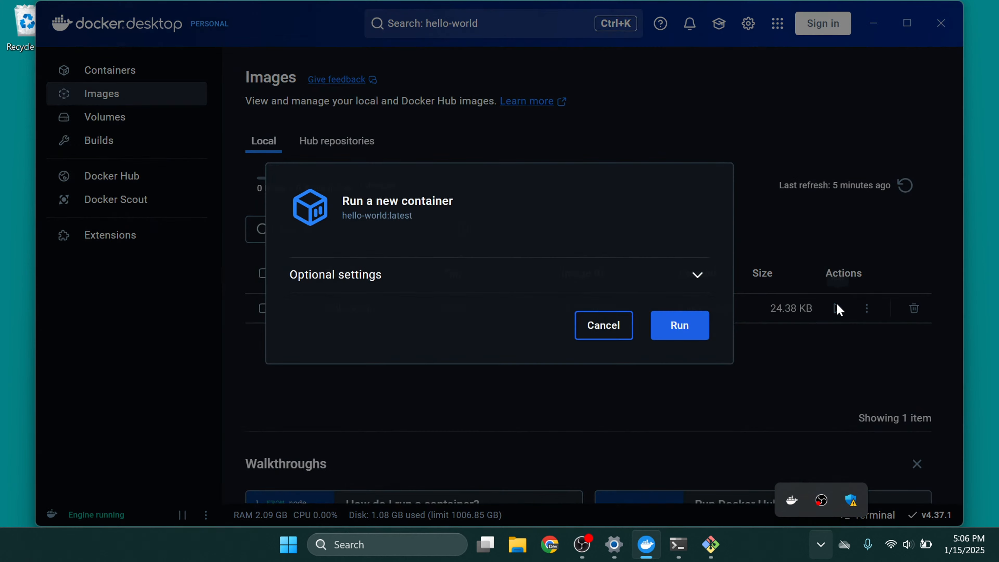
{"action": "left_click", "coordinate": [688, 326]}
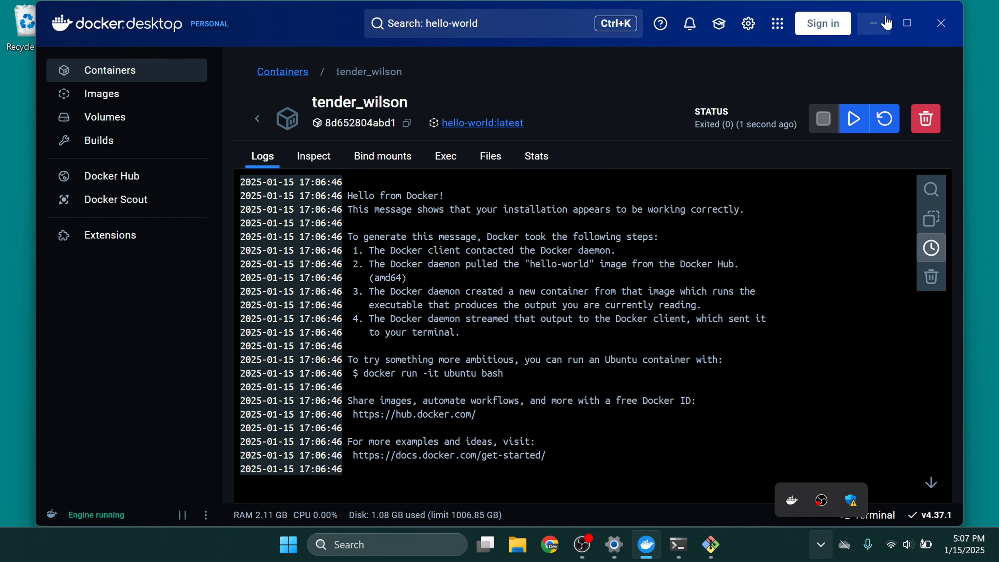
Search Docker Desktop for nginx and view the tags offered for the official nginx image
{"action": "left_click", "coordinate": [408, 30]}
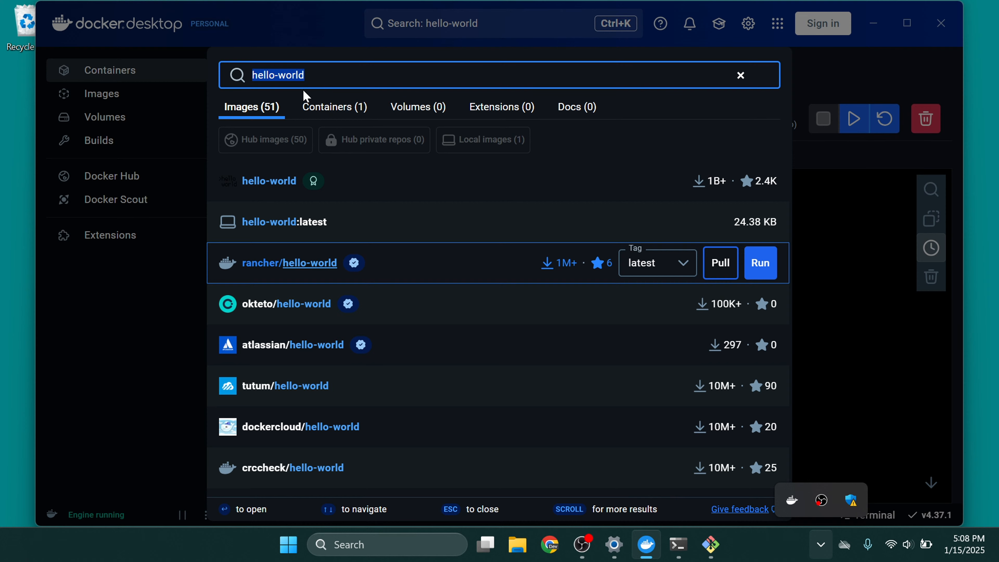
{"action": "type", "text": "nginx"}
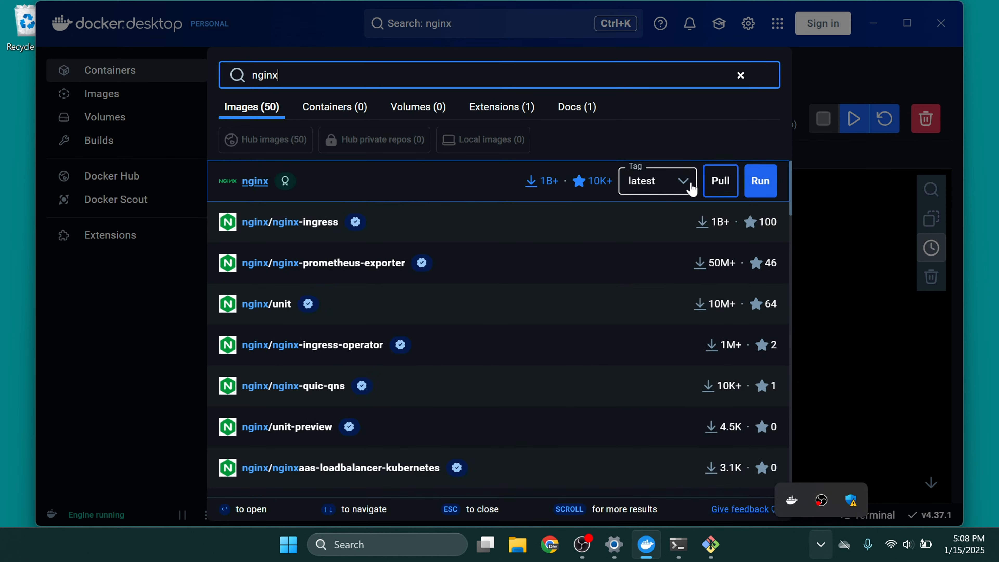
{"action": "left_click", "coordinate": [693, 190]}
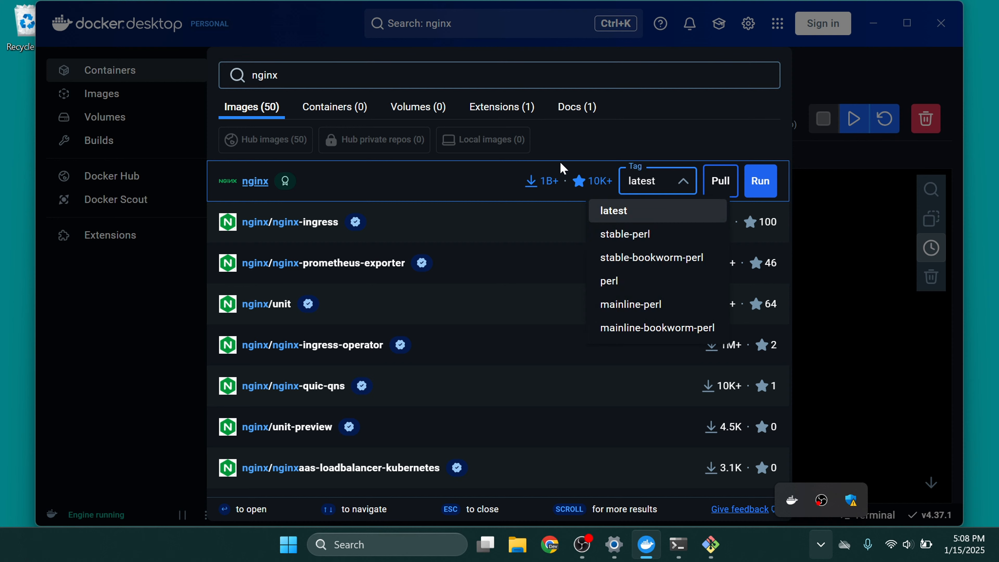
{"action": "left_click", "coordinate": [631, 181]}
{"action": "left_click", "coordinate": [647, 189]}
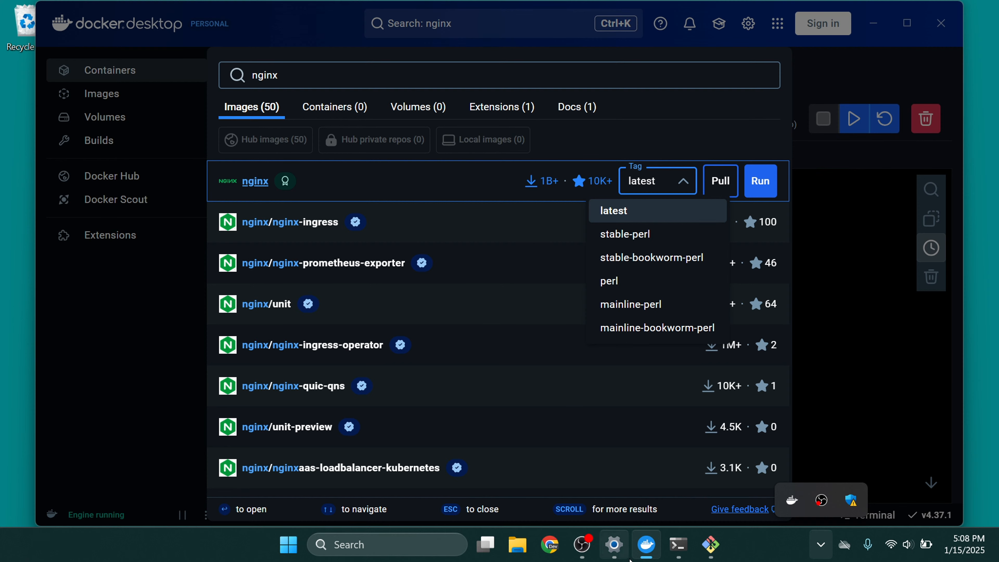
Switch to the PowerShell window and clear its output with the clear command
{"action": "left_click", "coordinate": [679, 544]}
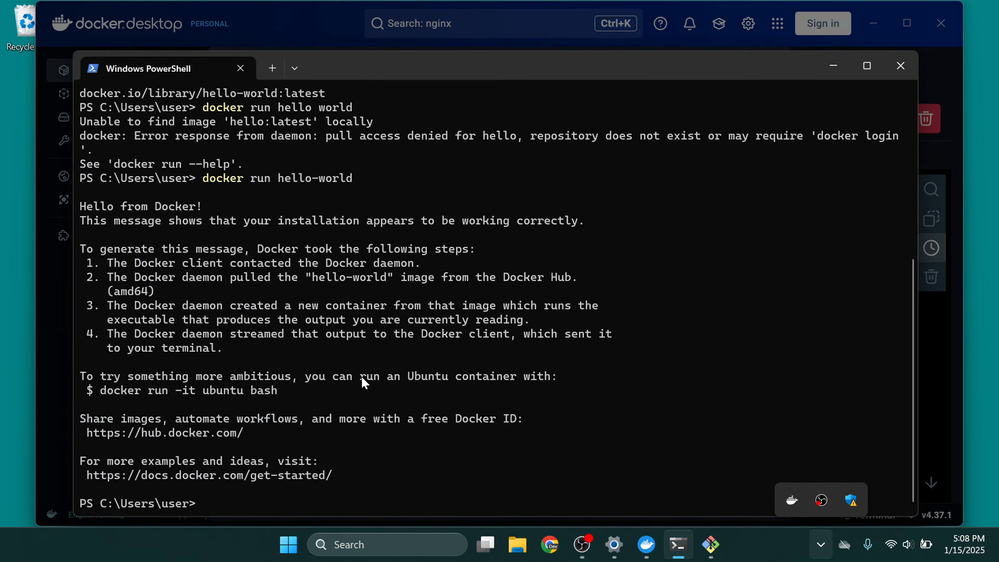
{"action": "type", "text": "docker"}
{"action": "key", "text": "BackSpace"}
{"action": "key", "text": "BackSpace"}
{"action": "key", "text": "BackSpace"}
{"action": "key", "text": "BackSpace"}
{"action": "key", "text": "BackSpace"}
{"action": "key", "text": "BackSpace"}
{"action": "type", "text": "c;e"}
{"action": "key", "text": "BackSpace"}
{"action": "key", "text": "BackSpace"}
{"action": "type", "text": "lear"}
{"action": "key", "text": "Return"}
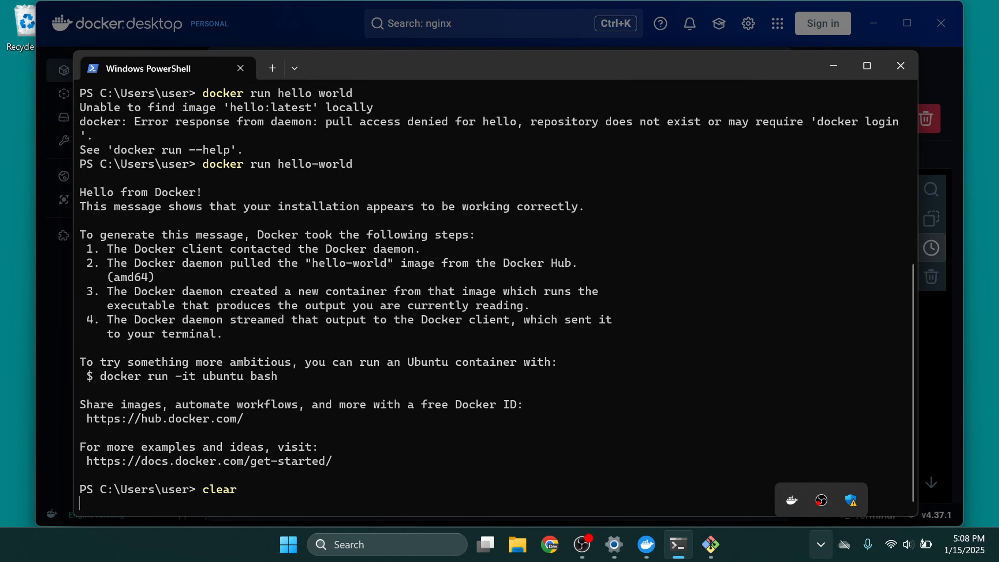
Pull the Alpine variant of nginx with docker pull nginx:alpine
{"action": "type", "text": "docker "}
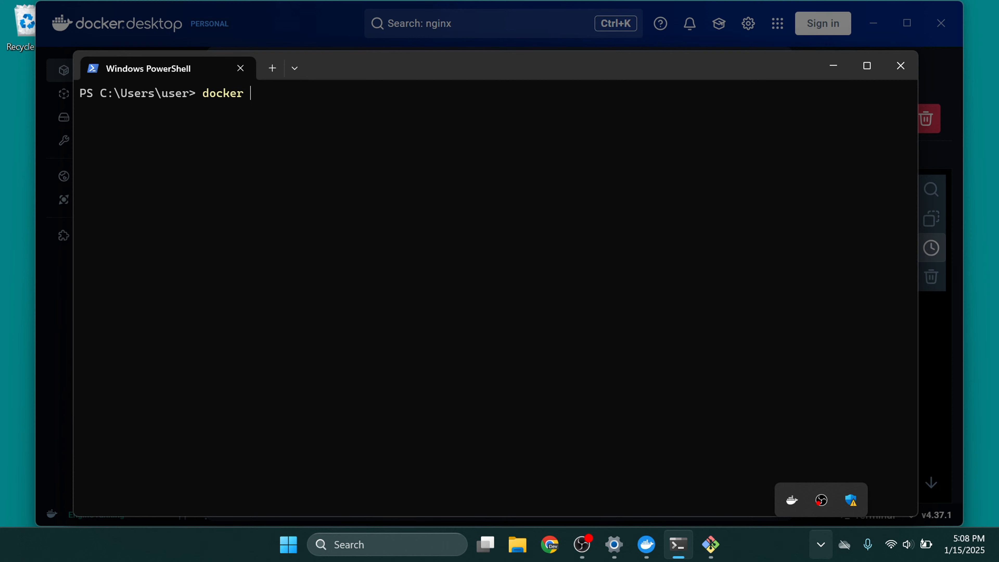
{"action": "type", "text": "pull nginx:"}
{"action": "type", "text": "alpi"}
{"action": "key", "text": "BackSpace"}
{"action": "type", "text": "pine"}
{"action": "key", "text": "Return"}
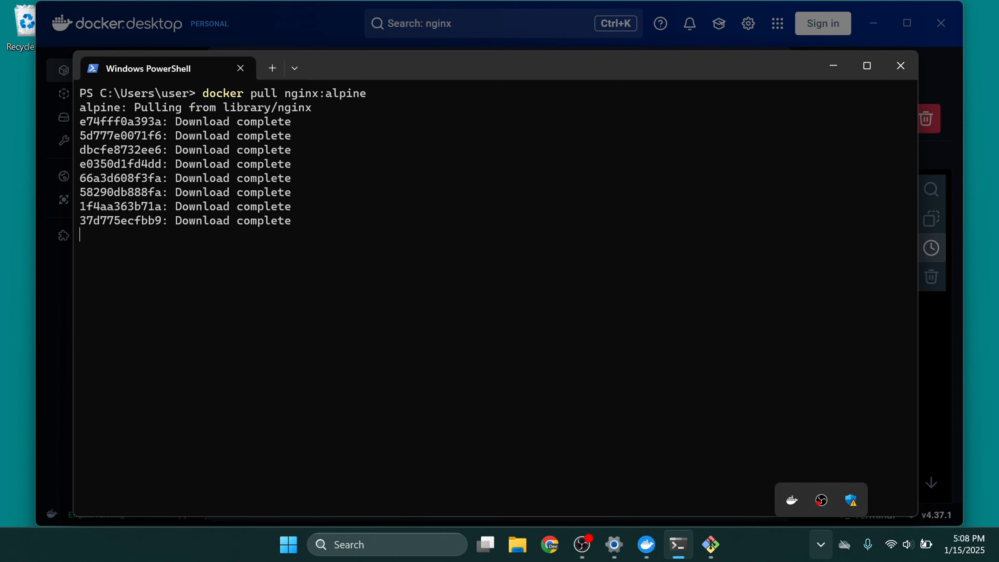
Run a container from the Alpine nginx image with docker run nginx:alpine
{"action": "key", "text": "Up"}
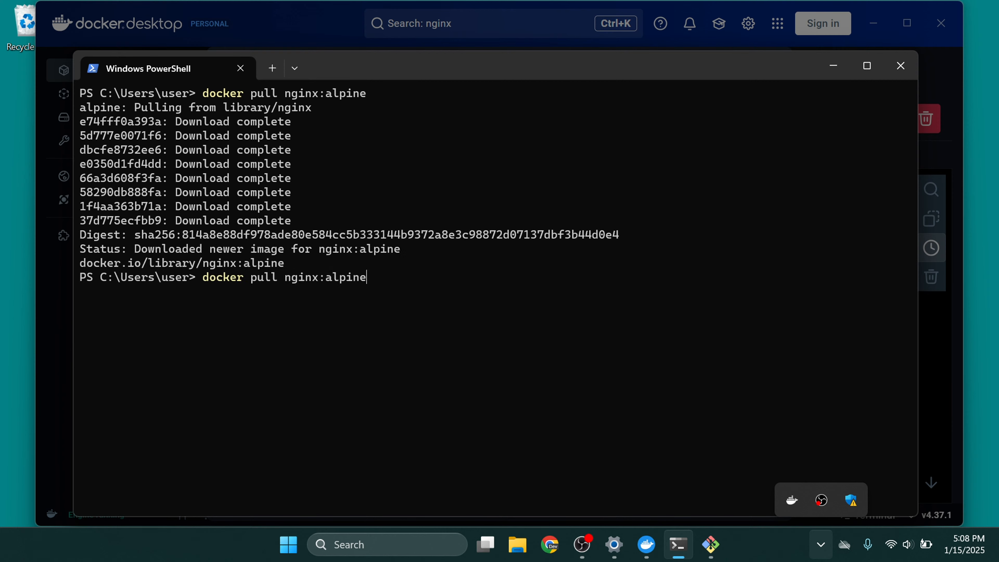
{"action": "key", "text": "Escape"}
{"action": "type", "text": "docker"}
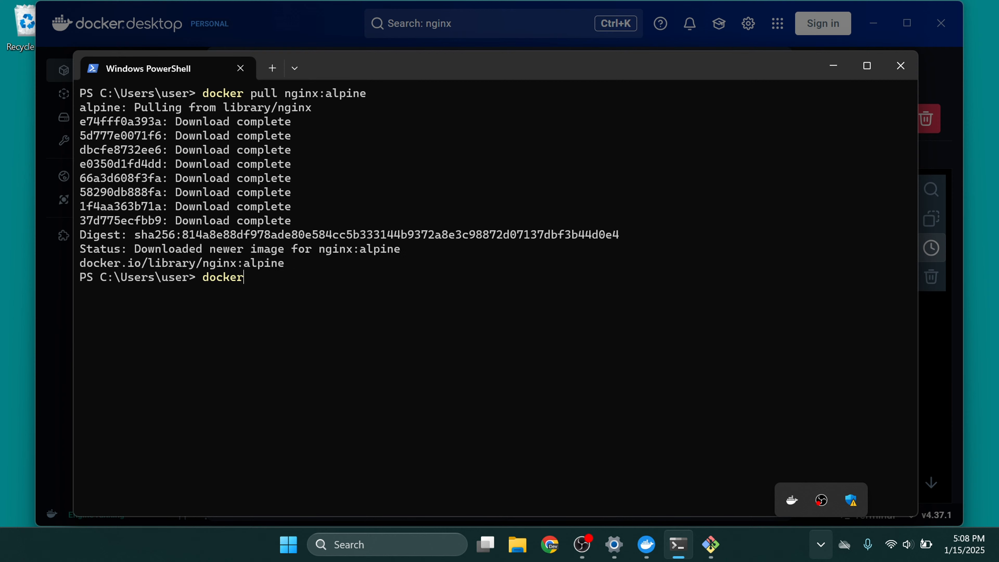
{"action": "type", "text": " run nginx:alpine"}
{"action": "key", "text": "Return"}
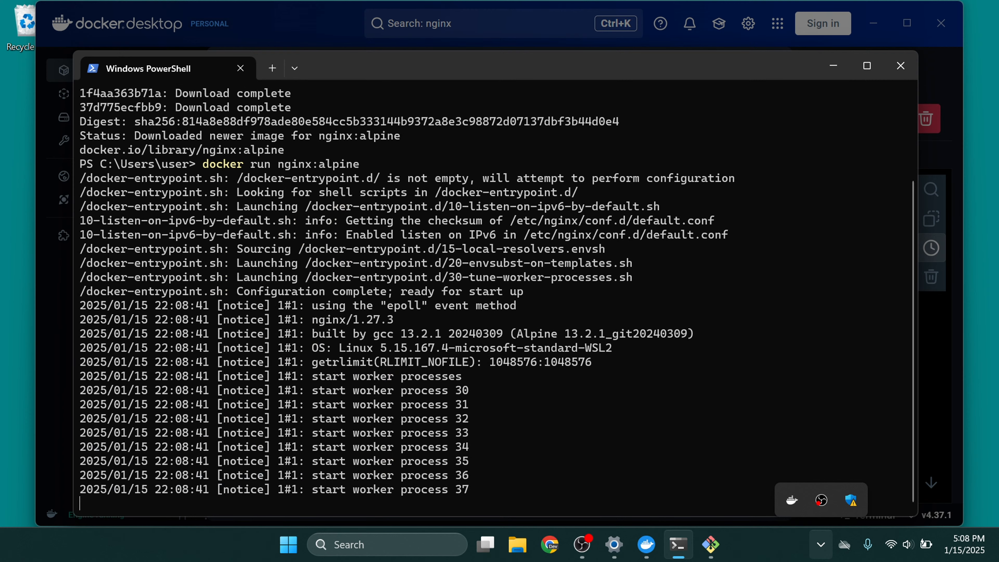
Switch to Docker Desktop, close the nginx search and open the running nginx:alpine container from the container list
{"action": "left_click", "coordinate": [833, 66]}
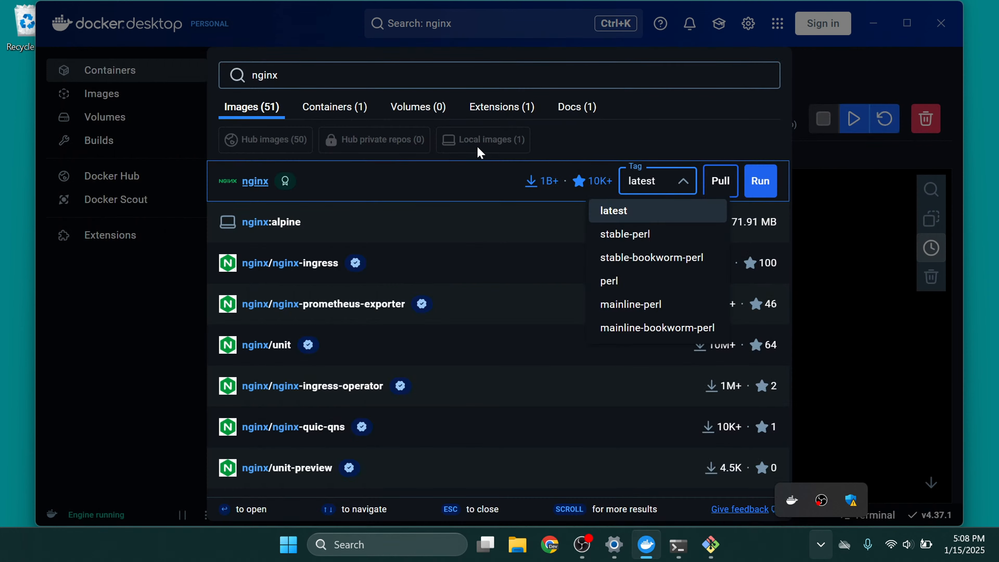
{"action": "left_click", "coordinate": [104, 74]}
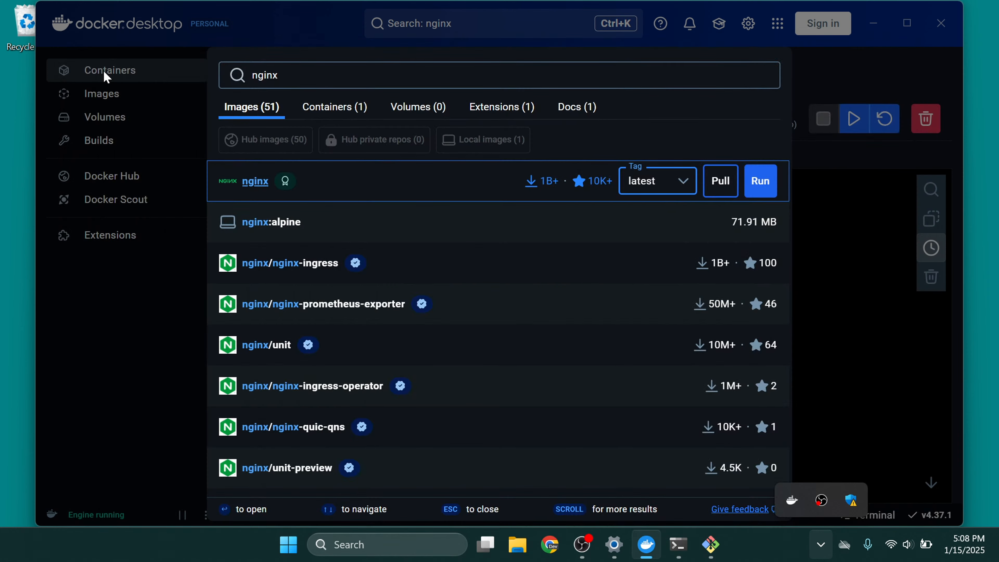
{"action": "left_click", "coordinate": [902, 95]}
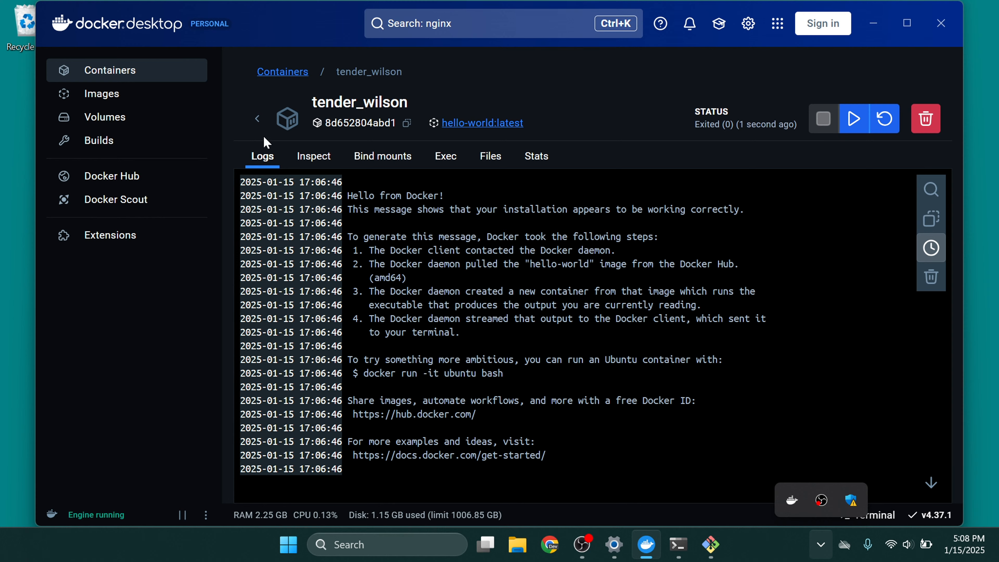
{"action": "left_click", "coordinate": [133, 73]}
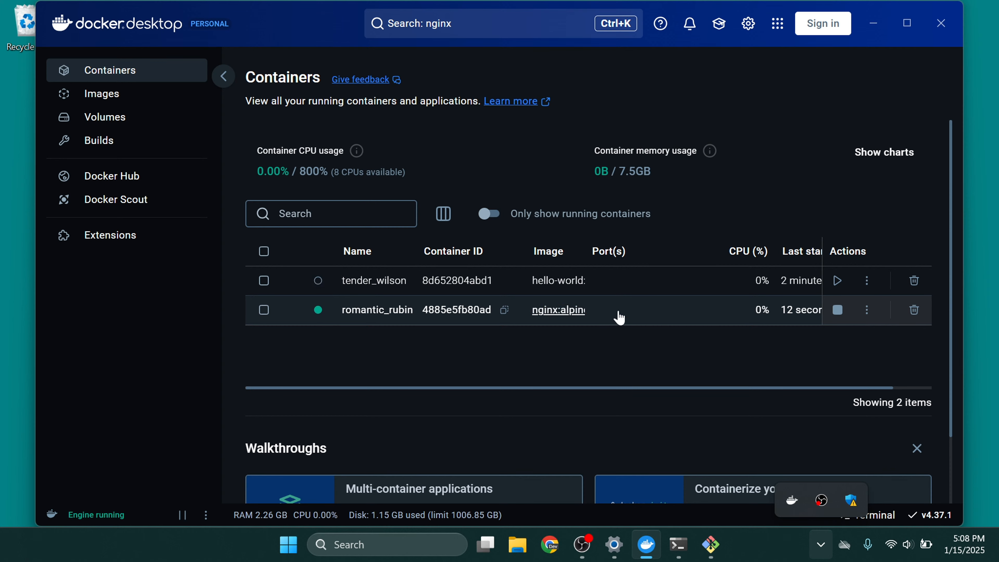
{"action": "left_click", "coordinate": [380, 311]}
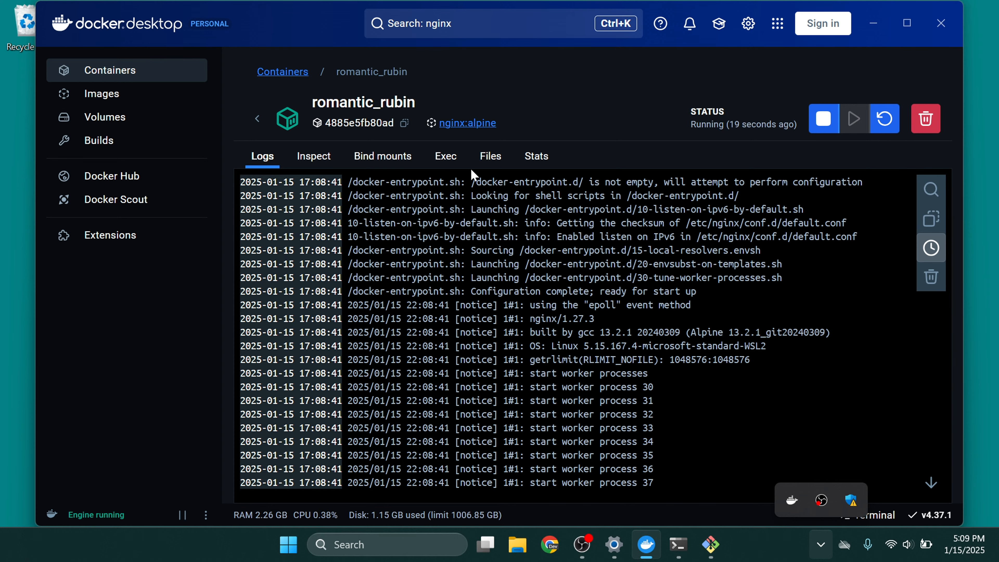
Look through the nginx:alpine container's exec, bind mounts, inspect and logs views
{"action": "left_click", "coordinate": [453, 161]}
{"action": "left_click", "coordinate": [408, 164]}
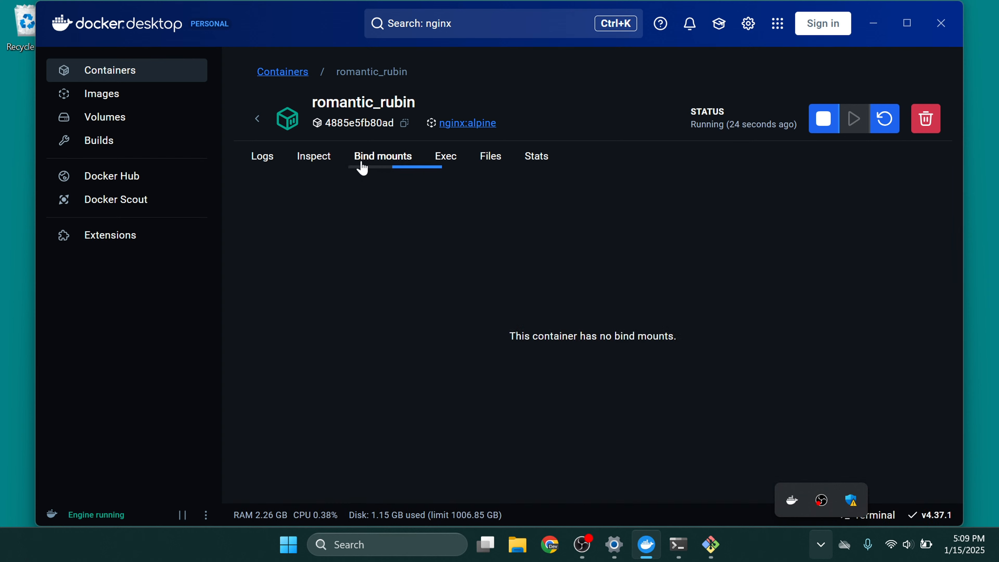
{"action": "left_click", "coordinate": [317, 160]}
{"action": "left_click", "coordinate": [262, 157]}
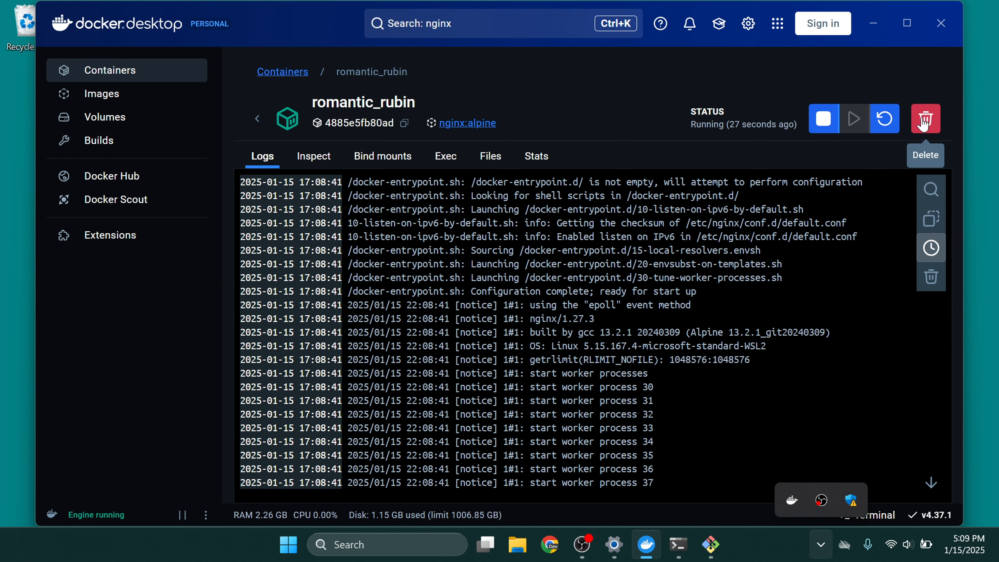
Stop the nginx:alpine container and delete it permanently
{"action": "left_click", "coordinate": [828, 124]}
{"action": "left_click", "coordinate": [926, 120]}
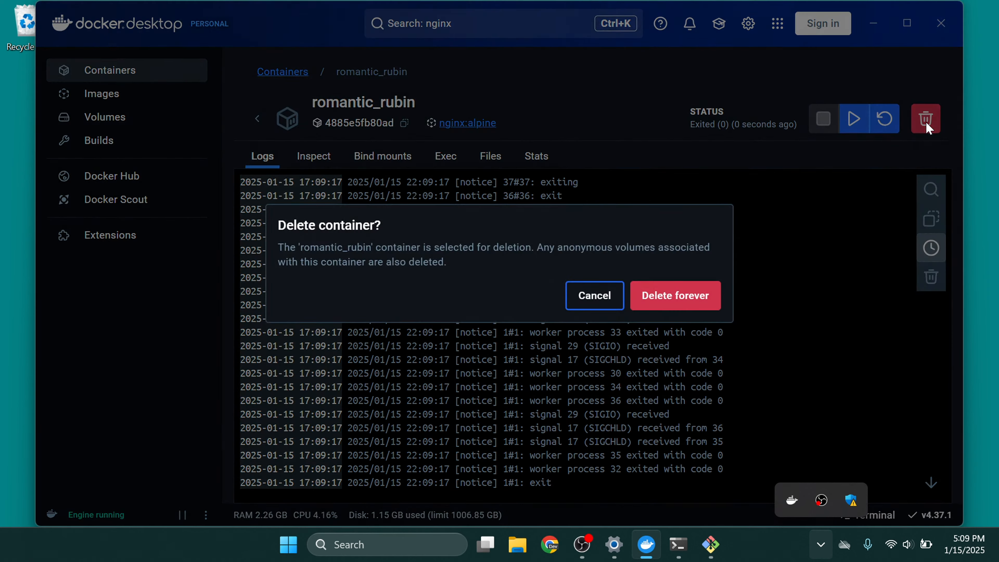
{"action": "left_click", "coordinate": [679, 302]}
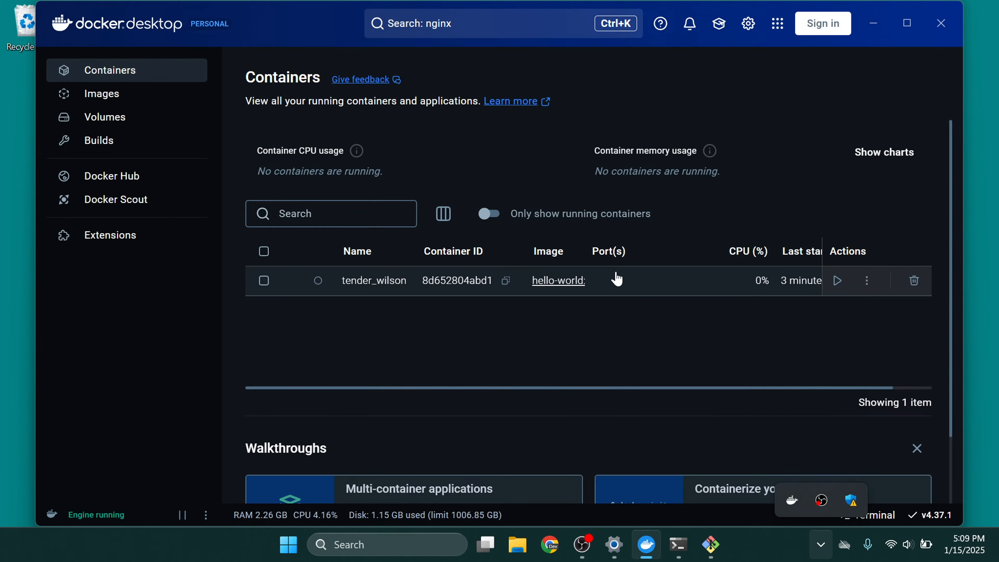
Switch to PowerShell and try docker run nginx:alpine -p 80:80 -p 8080:8080, with the port mappings after the image name
{"action": "left_click", "coordinate": [681, 544]}
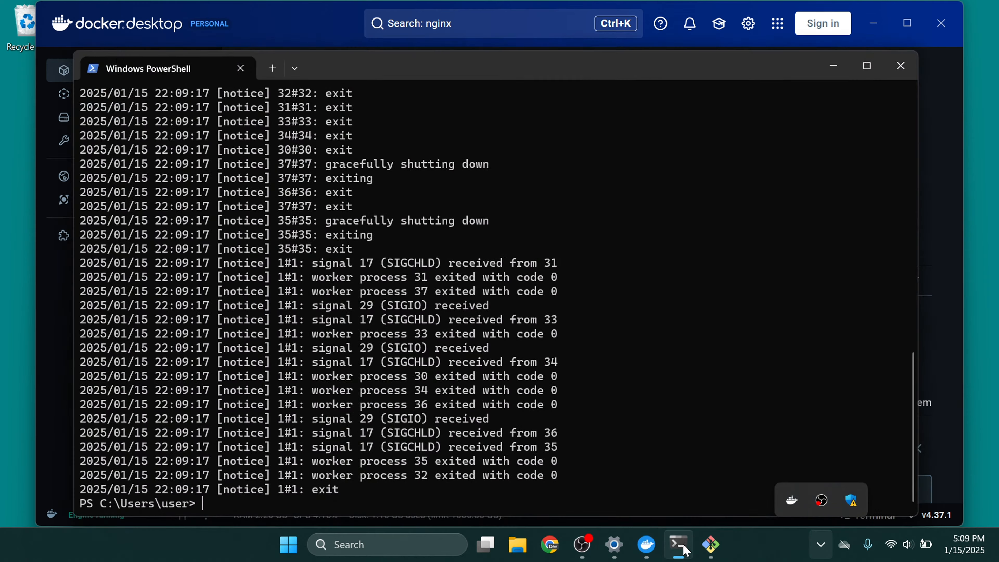
{"action": "key", "text": "Up"}
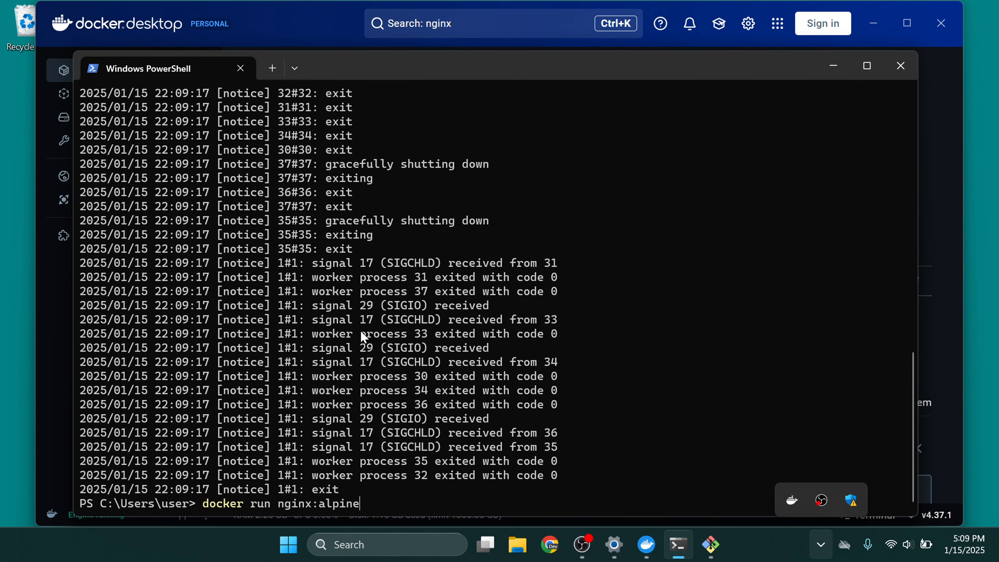
{"action": "type", "text": "-p 80:80"}
{"action": "type", "text": "-p 8080:8080"}
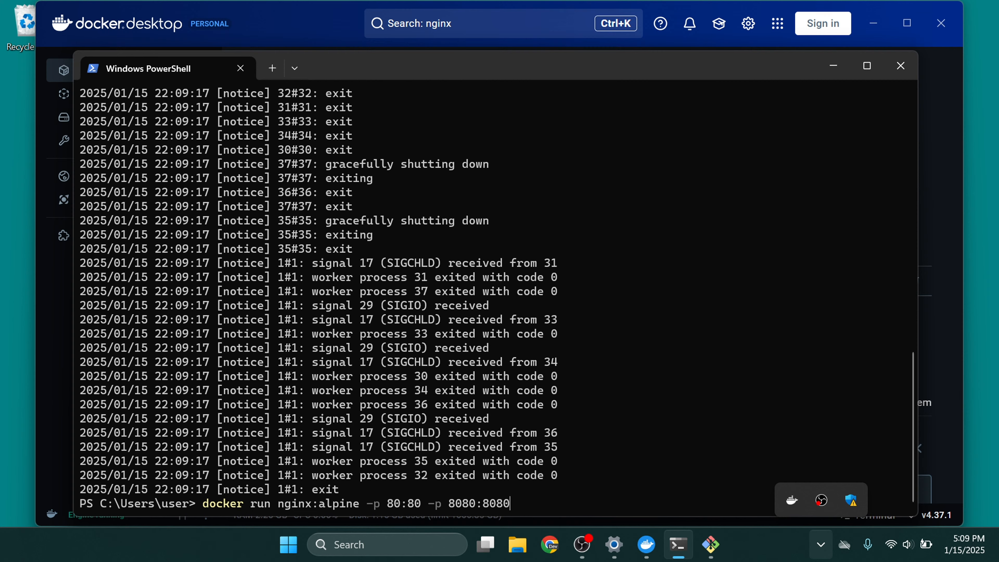
{"action": "key", "text": "Return"}
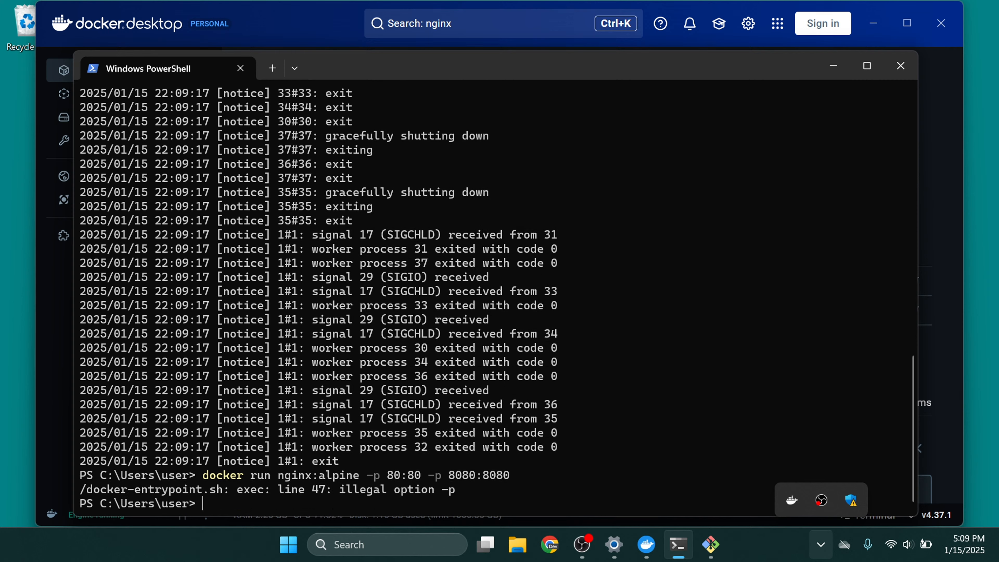
Run docker run -p 80:80 -p 8080:8080 nginx:alpine and allow Docker Desktop Backend through Windows Firewall
{"action": "key", "text": "Up"}
{"action": "key", "text": "Left"}
{"action": "key", "text": "Left"}
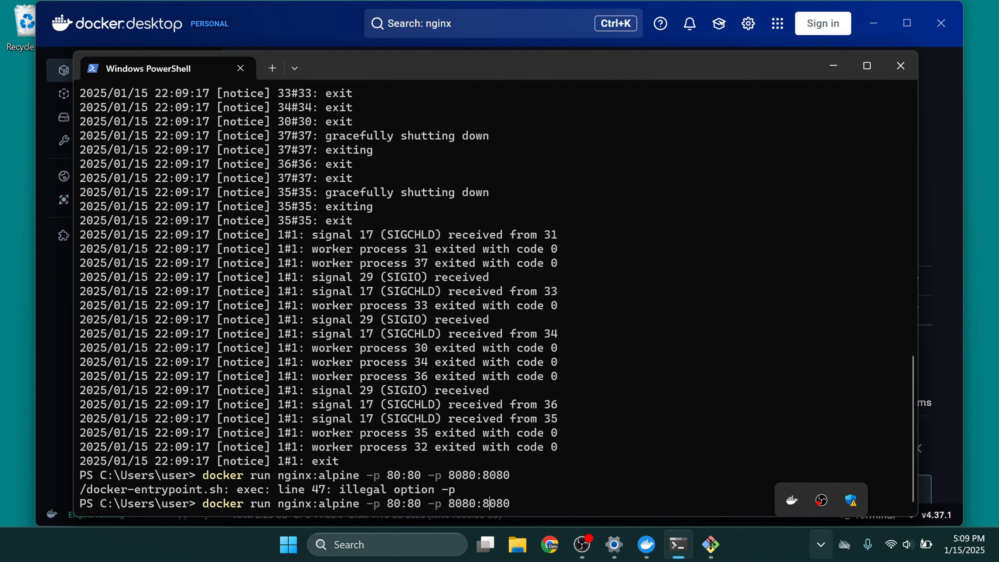
{"action": "key", "text": "Left"}
{"action": "key", "text": "Left"}
{"action": "key", "text": "Left"}
{"action": "key", "text": "Left"}
{"action": "key", "text": "Left"}
{"action": "key", "text": "Left"}
{"action": "key", "text": "Left"}
{"action": "key", "text": "Left"}
{"action": "key", "text": "Left"}
{"action": "key", "text": "Left"}
{"action": "key", "text": "Left"}
{"action": "key", "text": "Left"}
{"action": "key", "text": "Left"}
{"action": "key", "text": "Left"}
{"action": "key", "text": "Left"}
{"action": "key", "text": "BackSpace"}
{"action": "key", "text": "BackSpace"}
{"action": "key", "text": "BackSpace"}
{"action": "key", "text": "BackSpace"}
{"action": "key", "text": "BackSpace"}
{"action": "key", "text": "BackSpace"}
{"action": "key", "text": "BackSpace"}
{"action": "key", "text": "BackSpace"}
{"action": "key", "text": "BackSpace"}
{"action": "key", "text": "BackSpace"}
{"action": "key", "text": "BackSpace"}
{"action": "key", "text": "BackSpace"}
{"action": "key", "text": "BackSpace"}
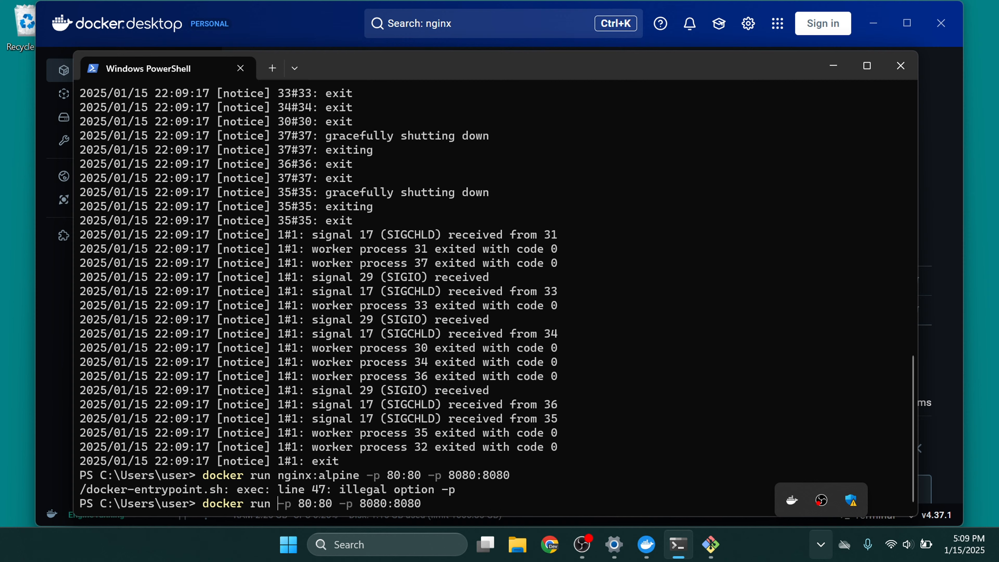
{"action": "key", "text": "Right"}
{"action": "key", "text": "Right"}
{"action": "key", "text": "Right"}
{"action": "key", "text": "Right"}
{"action": "key", "text": "Right"}
{"action": "key", "text": "Right"}
{"action": "key", "text": "Right"}
{"action": "key", "text": "Right"}
{"action": "key", "text": "Right"}
{"action": "key", "text": "Right"}
{"action": "key", "text": "Right"}
{"action": "key", "text": "Right"}
{"action": "key", "text": "Right"}
{"action": "key", "text": "Right"}
{"action": "key", "text": "Right"}
{"action": "key", "text": "Right"}
{"action": "key", "text": "Right"}
{"action": "key", "text": "Right"}
{"action": "key", "text": "Right"}
{"action": "key", "text": "Right"}
{"action": "type", "text": "nginx:alpine"}
{"action": "key", "text": "Return"}
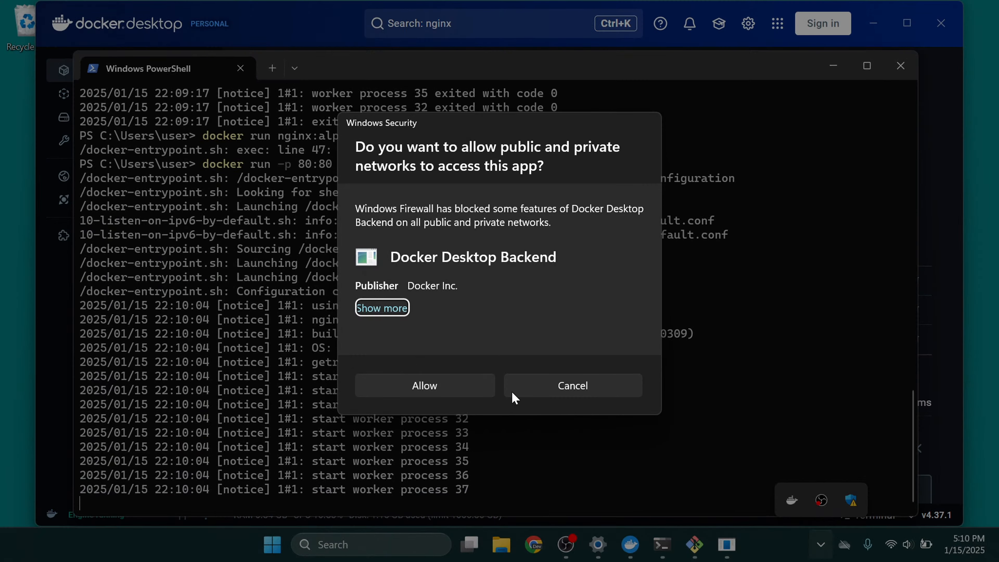
{"action": "left_click", "coordinate": [440, 386]}
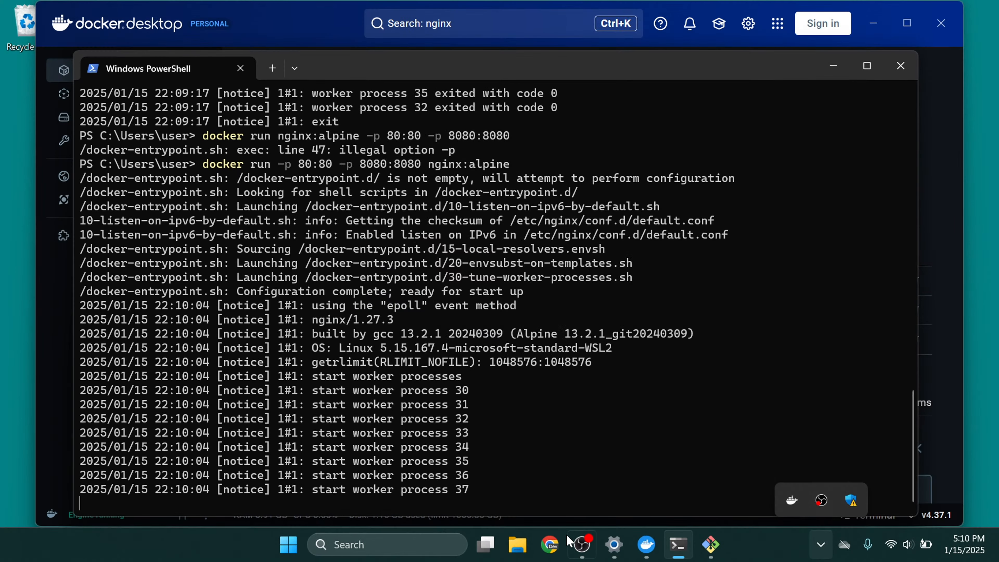
Switch to Chrome and open localhost:80 to check the nginx server
{"action": "left_click", "coordinate": [557, 552]}
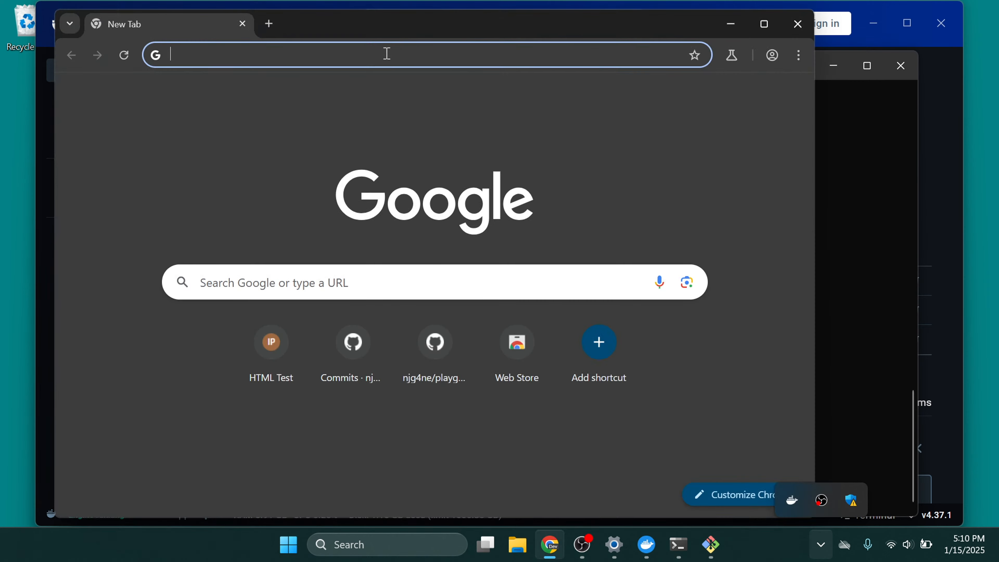
{"action": "left_click", "coordinate": [387, 54]}
{"action": "type", "text": "localhost:80"}
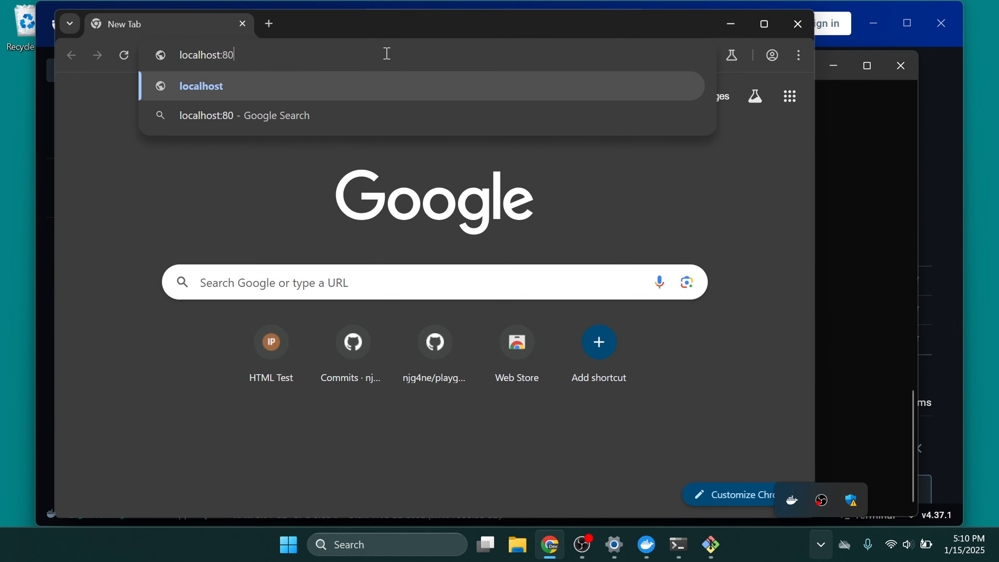
{"action": "key", "text": "Return"}
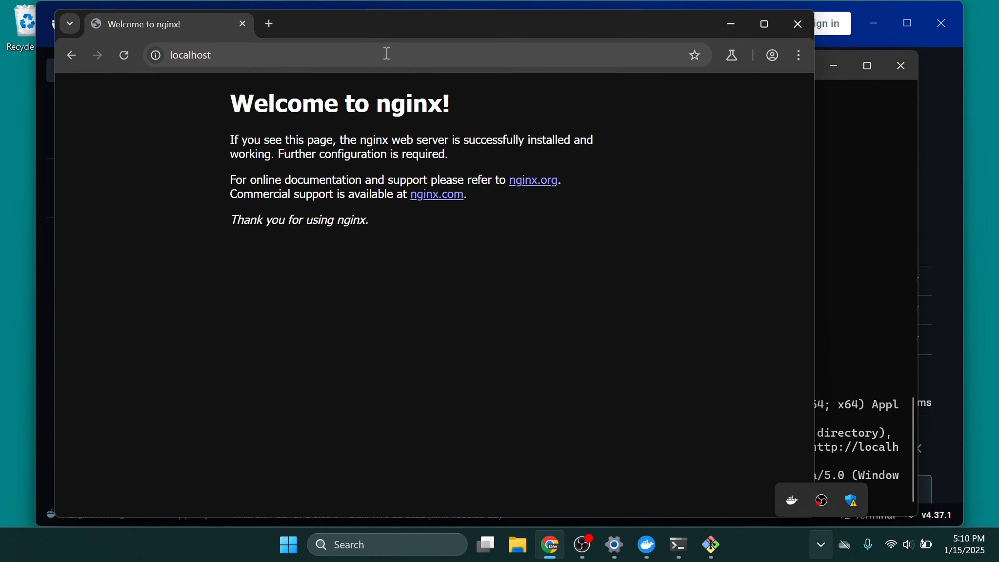
{"action": "left_click", "coordinate": [371, 59]}
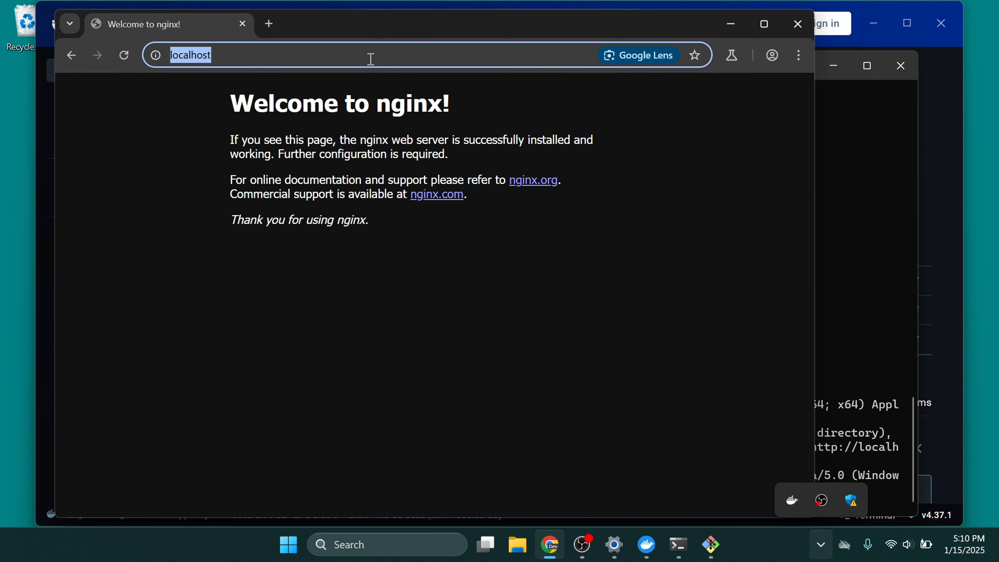
{"action": "left_click", "coordinate": [370, 59]}
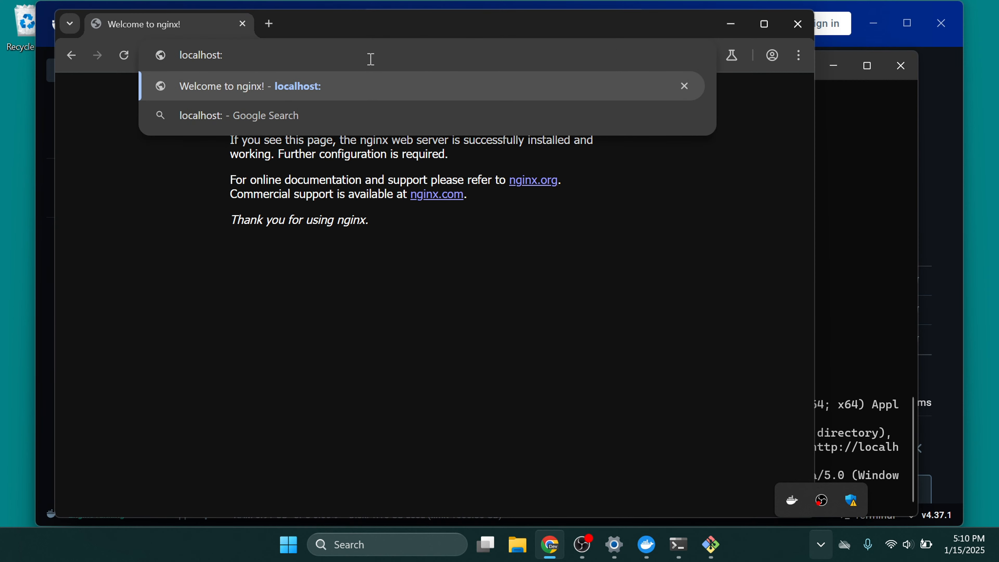
{"action": "key", "text": "BackSpace"}
{"action": "key", "text": "BackSpace"}
{"action": "key", "text": "BackSpace"}
{"action": "key", "text": "BackSpace"}
{"action": "key", "text": "BackSpace"}
{"action": "key", "text": "BackSpace"}
{"action": "key", "text": "BackSpace"}
{"action": "key", "text": "BackSpace"}
{"action": "key", "text": "BackSpace"}
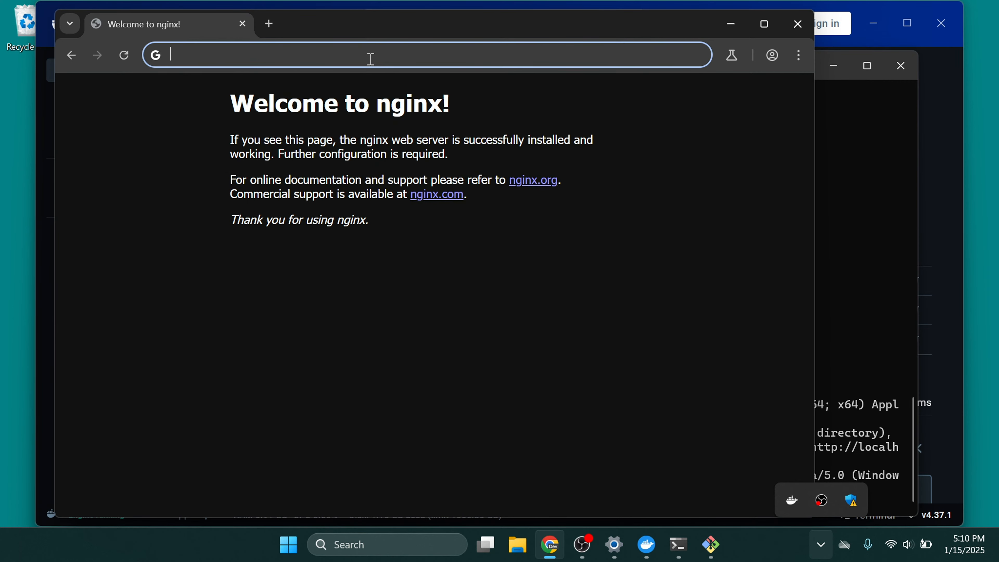
{"action": "type", "text": "http://localhost"}
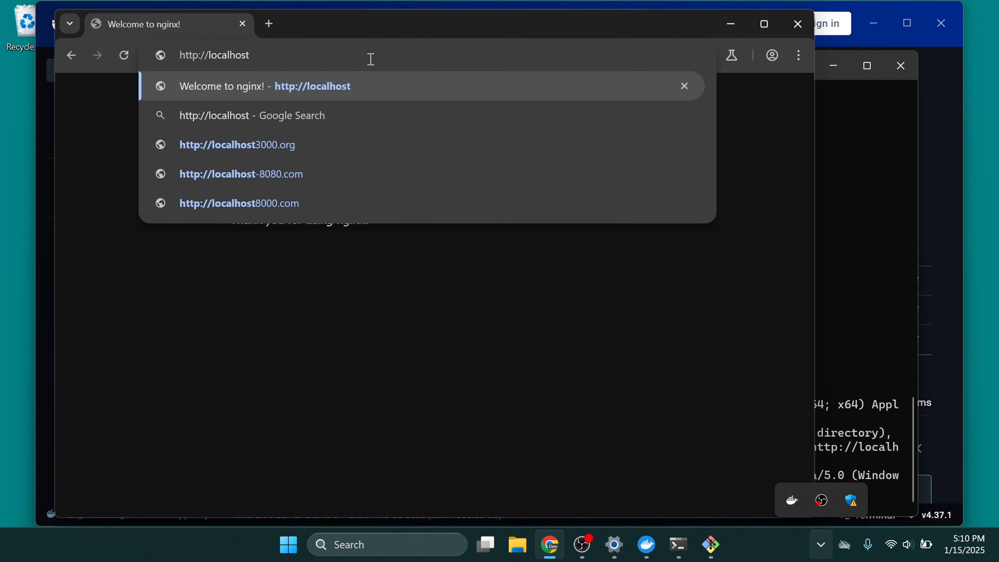
{"action": "type", "text": ":80909"}
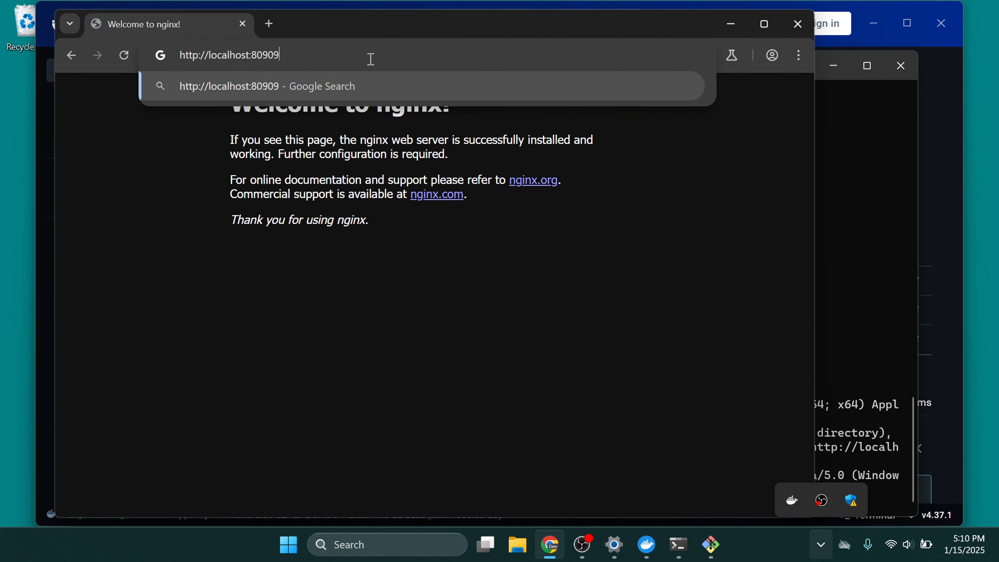
{"action": "key", "text": "BackSpace"}
{"action": "key", "text": "BackSpace"}
{"action": "key", "text": "BackSpace"}
{"action": "key", "text": "BackSpace"}
{"action": "key", "text": "BackSpace"}
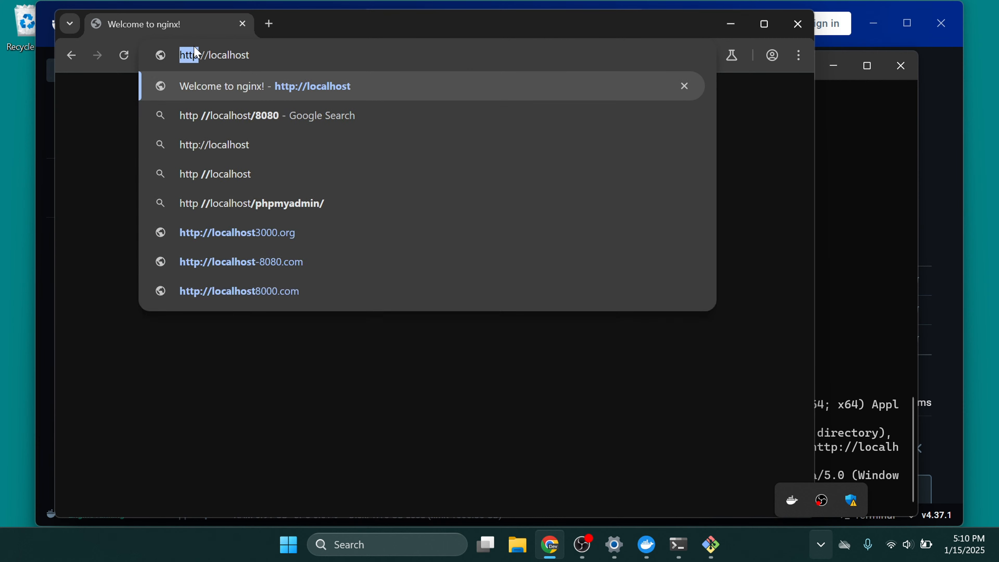
{"action": "key", "text": "Return"}
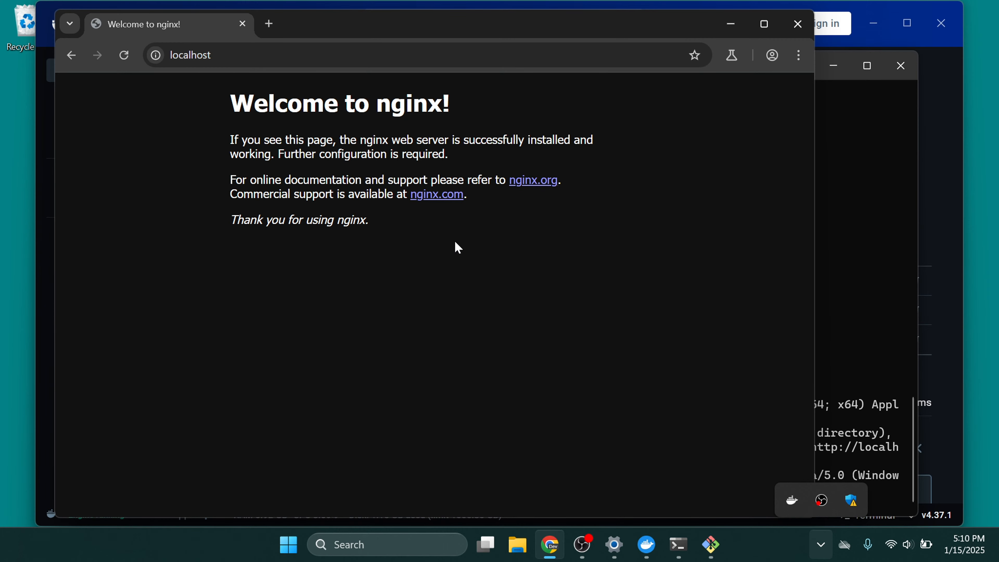
Switch back to PowerShell, stop the running nginx container and shift the terminal window slightly upward
{"action": "left_click", "coordinate": [851, 254]}
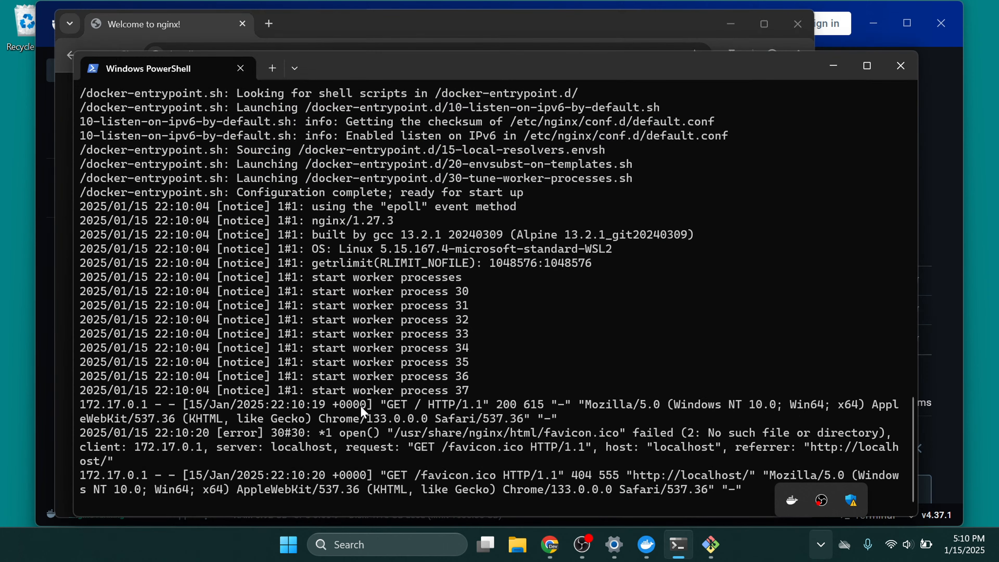
{"action": "key", "text": "ctrl+c"}
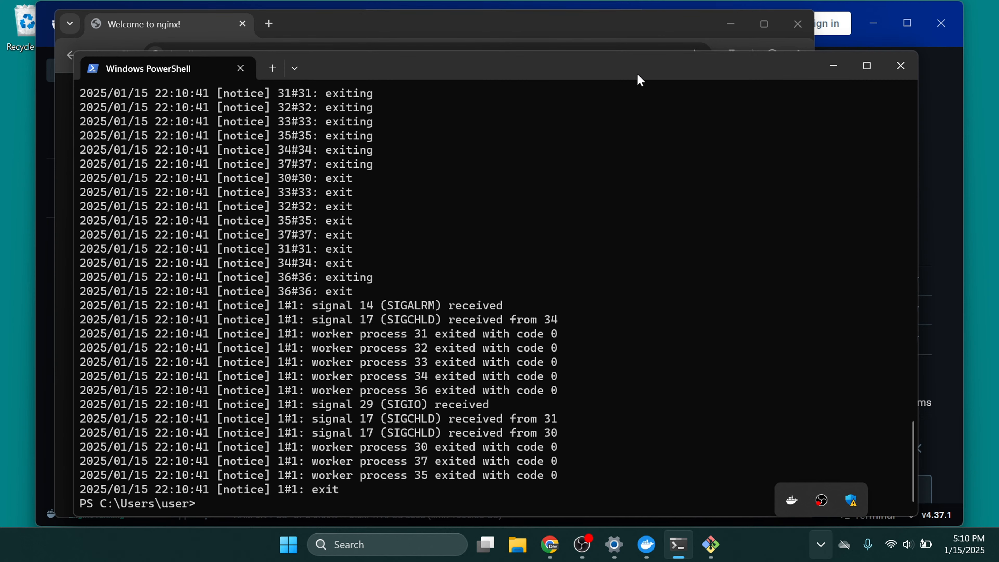
{"action": "left_click_drag", "start_coordinate": [637, 74], "coordinate": [660, 35]}
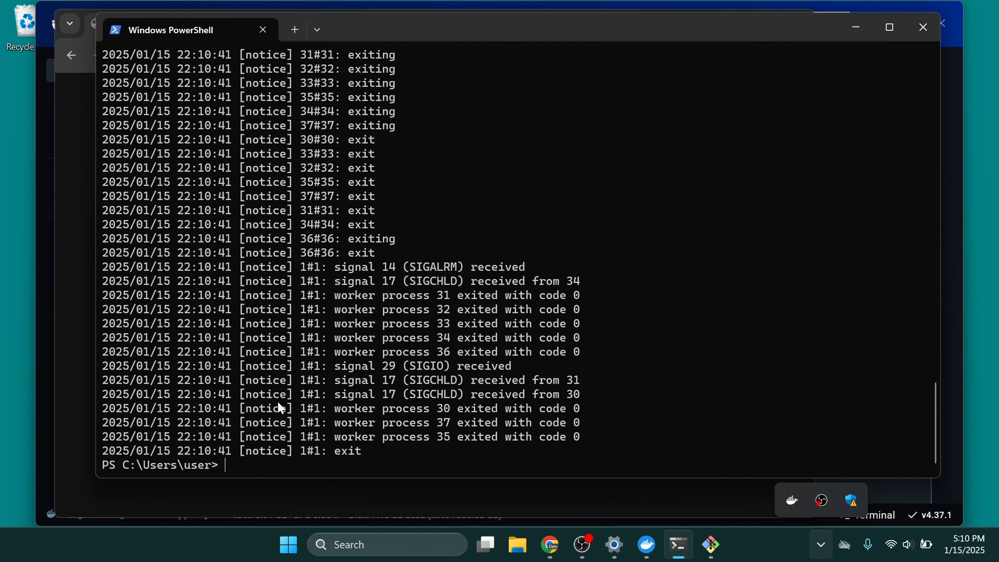
Reuse the previous run command with the detached flag added: docker run -d -p 80:80 -p 8080:8080 nginx:alpine
{"action": "key", "text": "Up"}
{"action": "key", "text": "Left"}
{"action": "key", "text": "Left"}
{"action": "key", "text": "Left"}
{"action": "key", "text": "Left"}
{"action": "key", "text": "Left"}
{"action": "key", "text": "Left"}
{"action": "key", "text": "Left"}
{"action": "key", "text": "Left"}
{"action": "key", "text": "Left"}
{"action": "key", "text": "Left"}
{"action": "key", "text": "Left"}
{"action": "key", "text": "Left"}
{"action": "key", "text": "Left"}
{"action": "key", "text": "Left"}
{"action": "key", "text": "Left"}
{"action": "key", "text": "Left"}
{"action": "key", "text": "Left"}
{"action": "key", "text": "Left"}
{"action": "key", "text": "Left"}
{"action": "key", "text": "Left"}
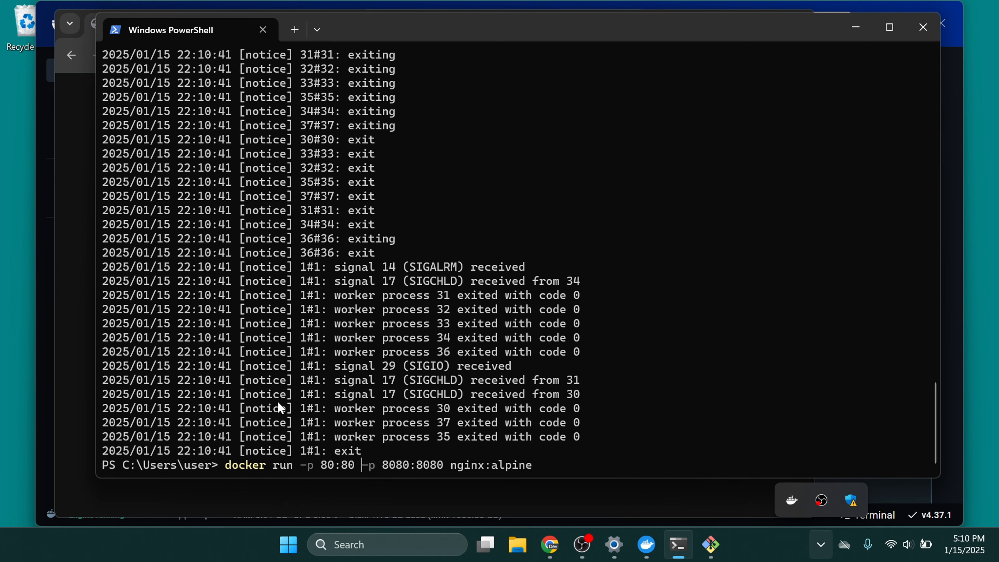
{"action": "key", "text": "Left"}
{"action": "key", "text": "Left"}
{"action": "key", "text": "Left"}
{"action": "key", "text": "Left"}
{"action": "key", "text": "Left"}
{"action": "key", "text": "Left"}
{"action": "key", "text": "Left"}
{"action": "key", "text": "Left"}
{"action": "key", "text": "Left"}
{"action": "key", "text": "Left"}
{"action": "type", "text": "-d"}
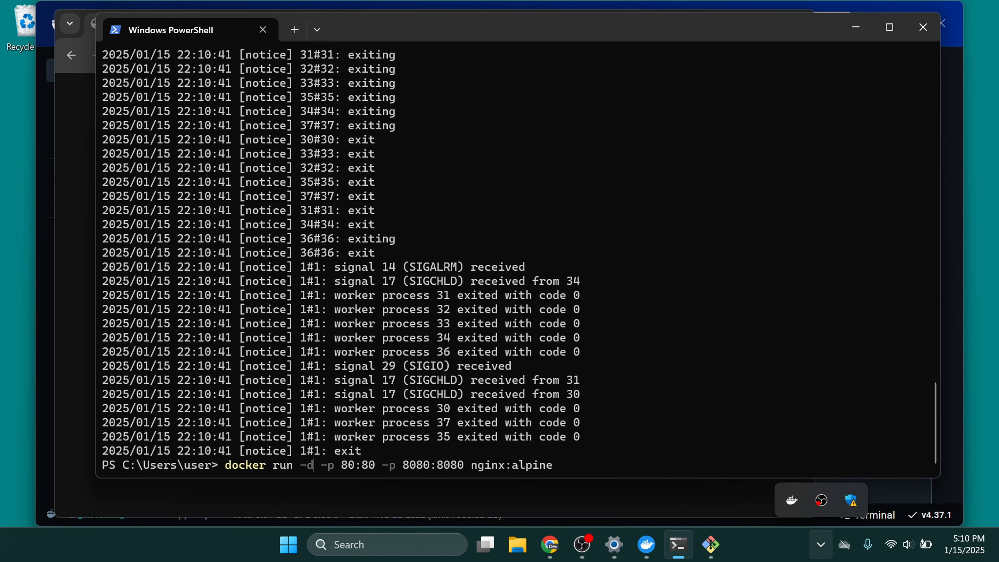
{"action": "key", "text": "Return"}
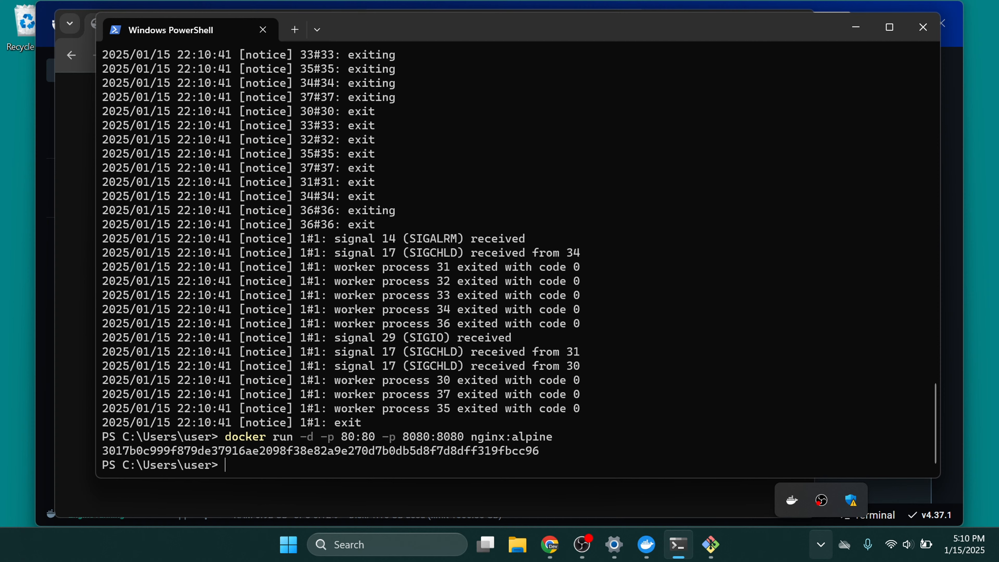
List the running containers with docker ps and reload the localhost page in Chrome to check the detached nginx server
{"action": "type", "text": "docker ps"}
{"action": "key", "text": "Return"}
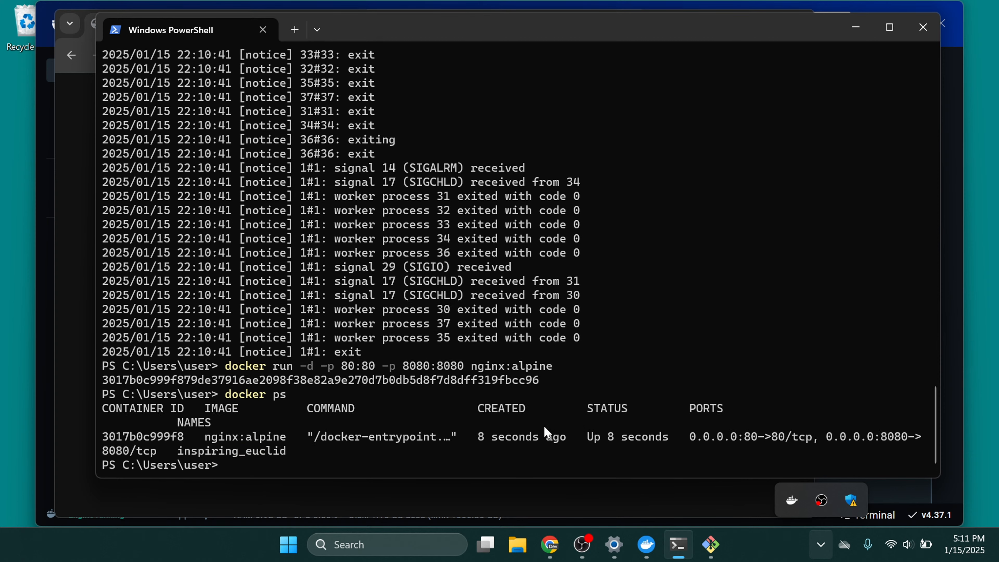
{"action": "left_click", "coordinate": [84, 177]}
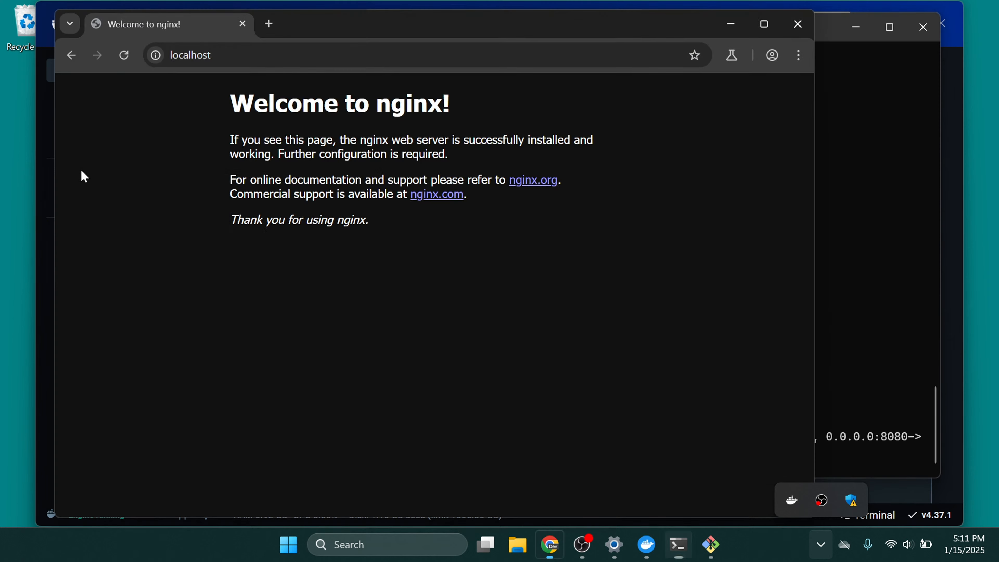
{"action": "left_click", "coordinate": [123, 53]}
{"action": "left_click", "coordinate": [123, 54]}
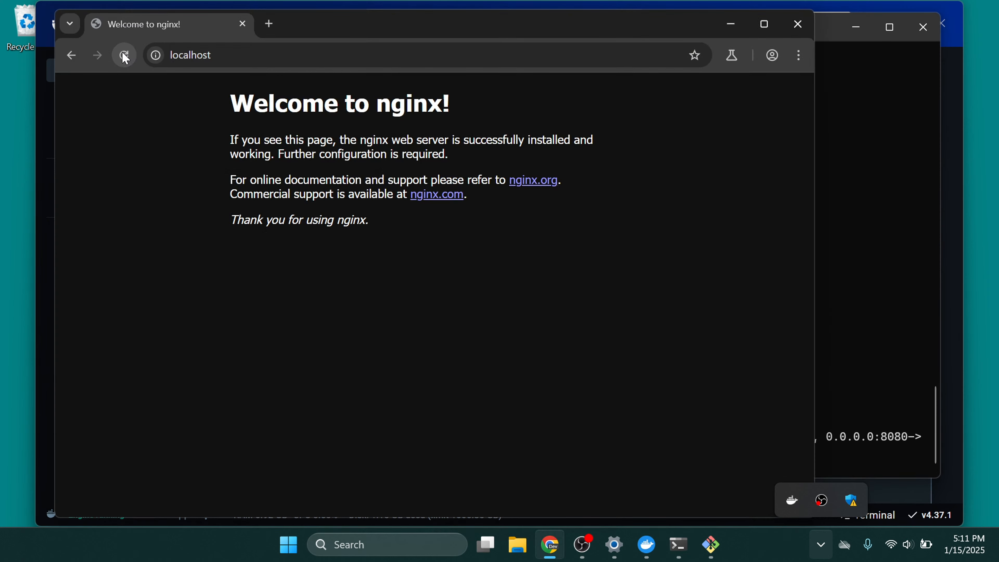
Switch back to PowerShell and stop the nginx container by its copied ID with docker stop 3017b0c999f8
{"action": "left_click", "coordinate": [904, 269]}
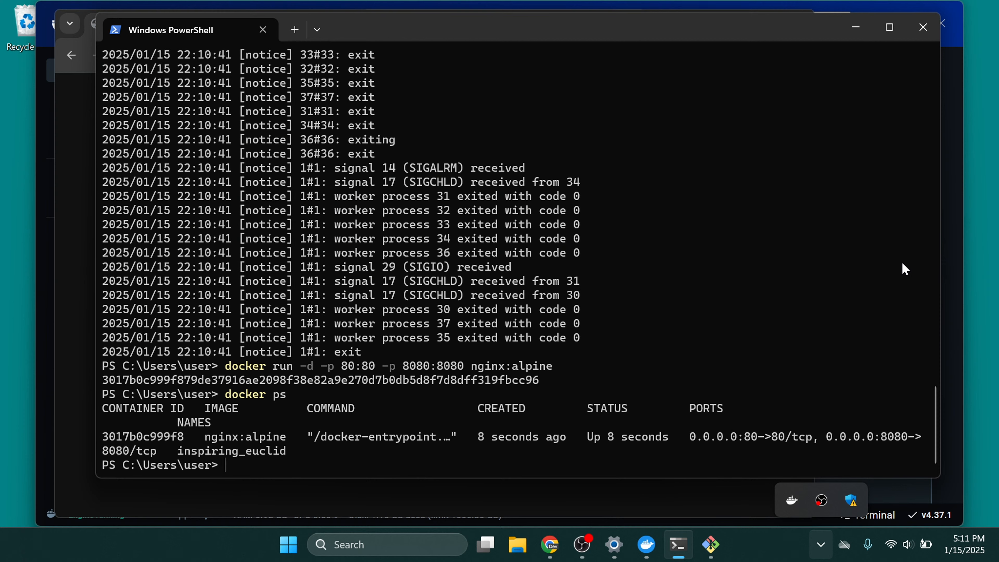
{"action": "type", "text": "docker"}
{"action": "double_click", "coordinate": [230, 451]}
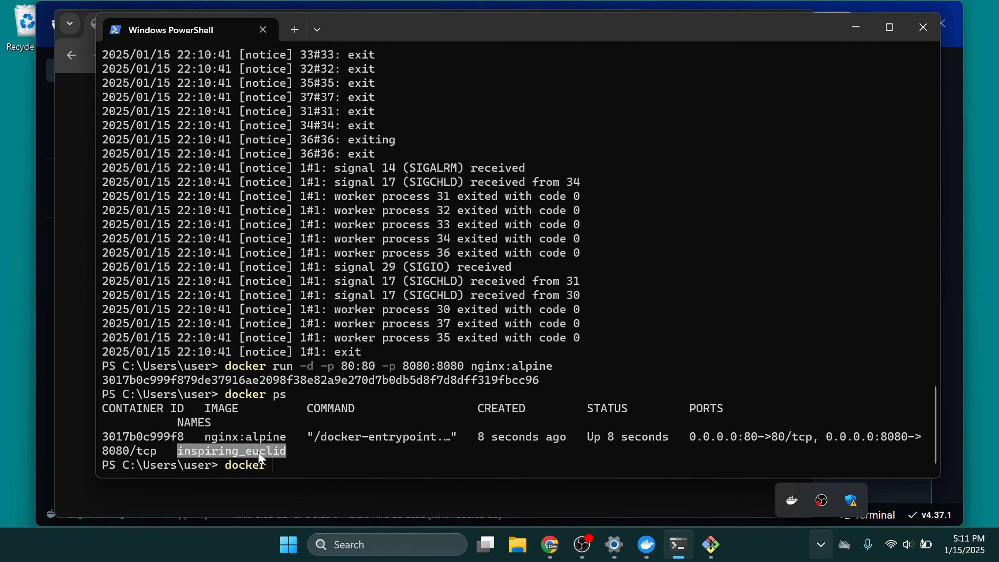
{"action": "double_click", "coordinate": [147, 437]}
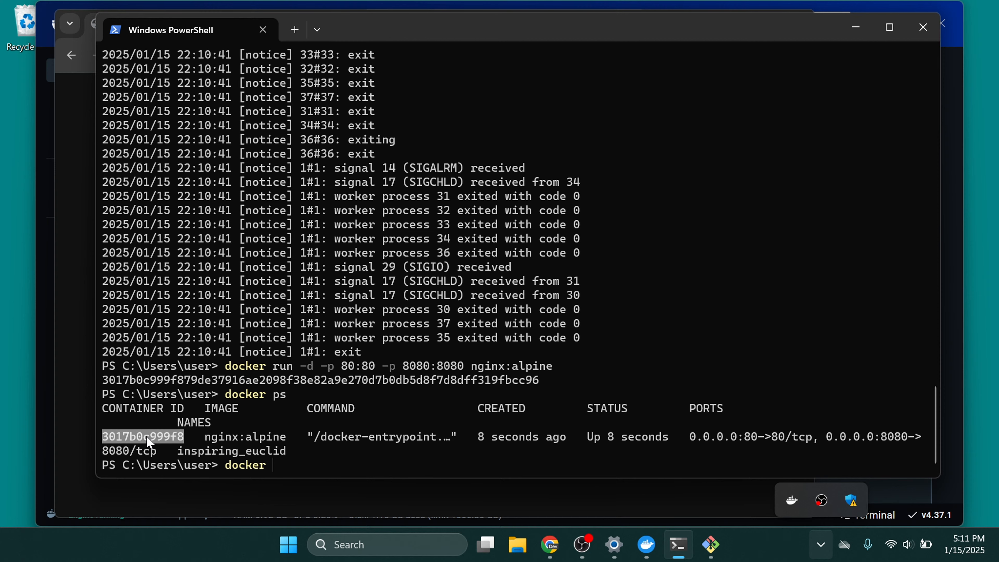
{"action": "left_click", "coordinate": [147, 437]}
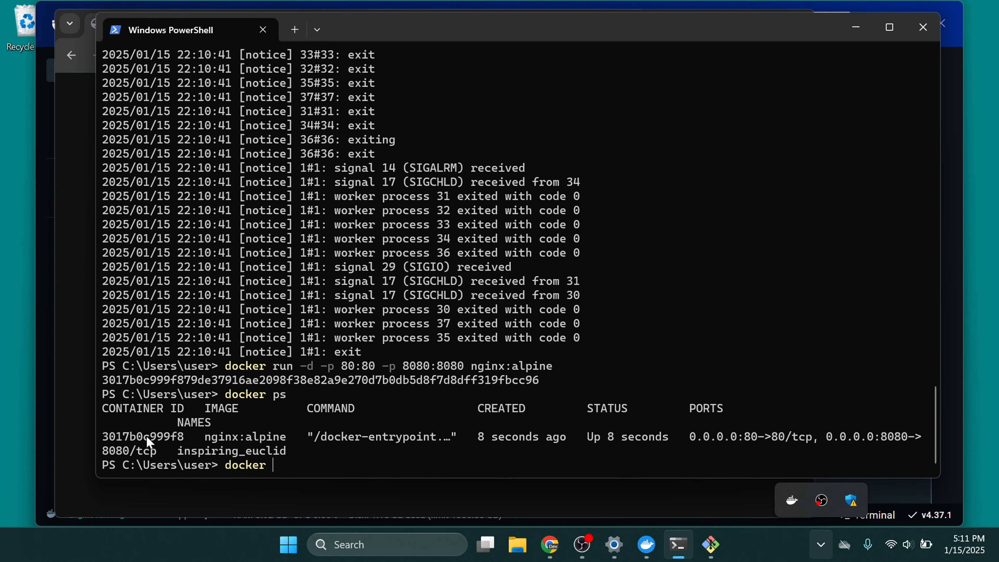
{"action": "double_click", "coordinate": [147, 437]}
{"action": "left_click", "coordinate": [148, 437]}
{"action": "type", "text": "stop"}
{"action": "key", "text": "ctrl+v"}
{"action": "key", "text": "Return"}
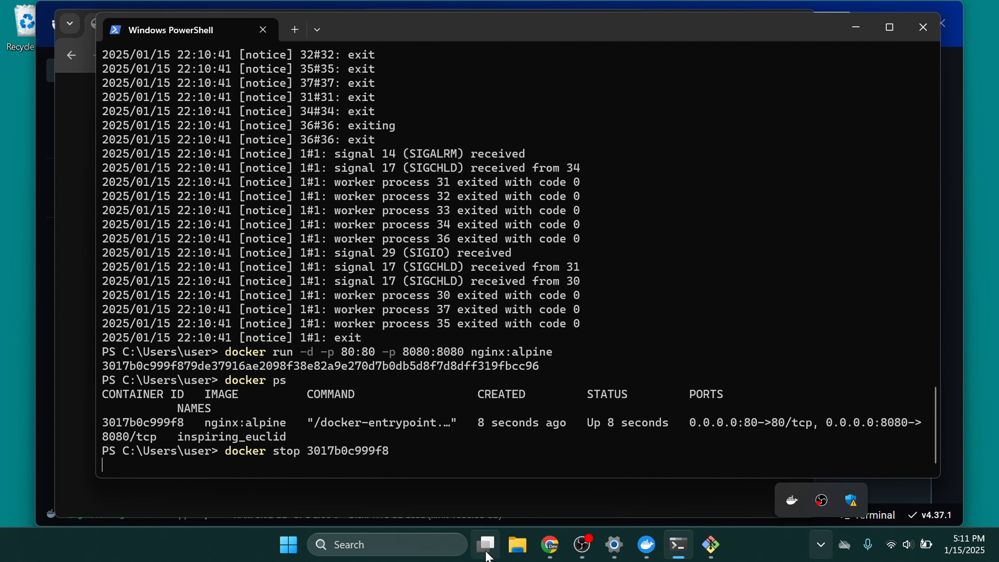
Switch to Docker Desktop to check the container list and minimize its window
{"action": "left_click", "coordinate": [647, 545]}
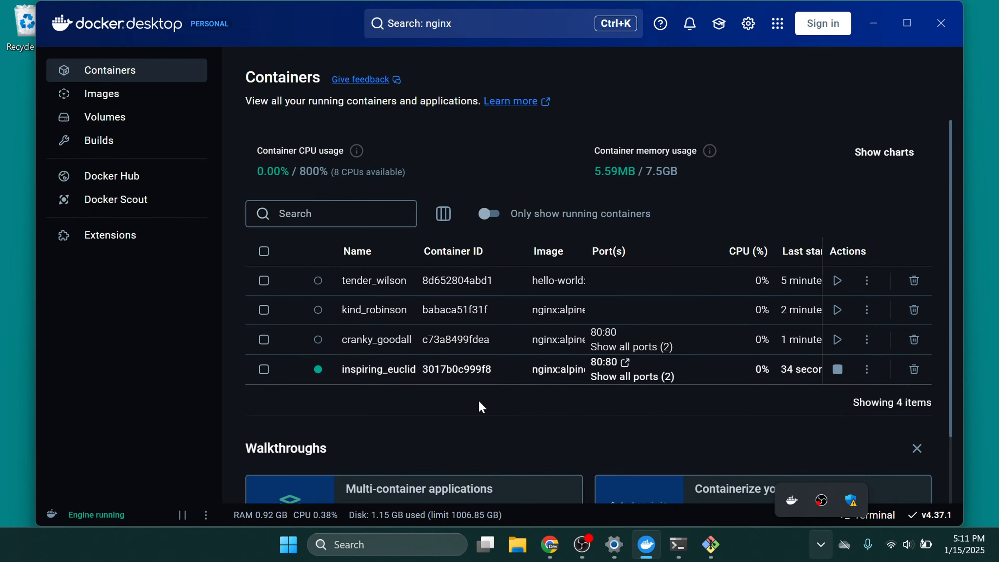
{"action": "left_click", "coordinate": [894, 32]}
{"action": "left_click", "coordinate": [879, 26]}
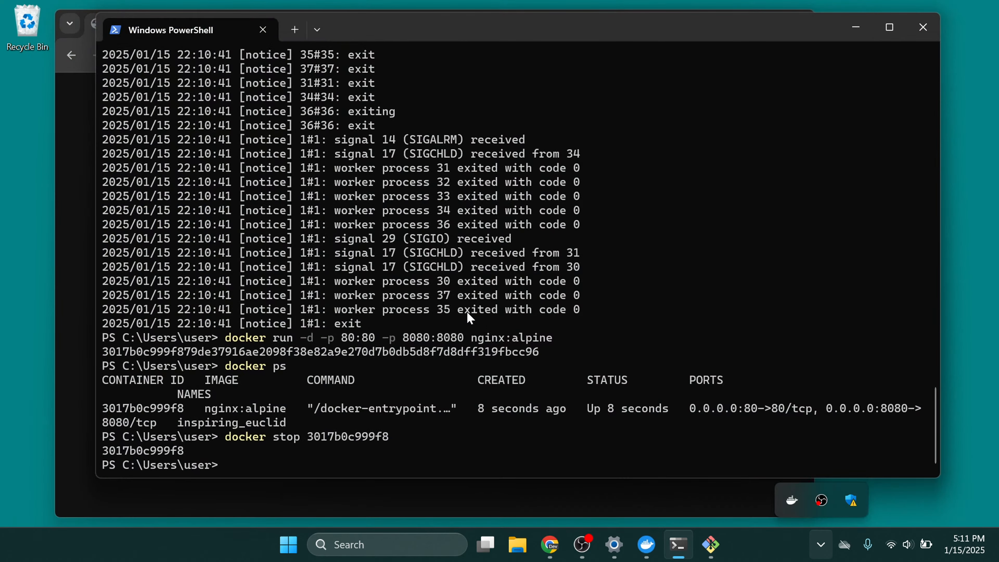
Discard the recalled stop command, list running containers again with docker ps, and refresh the localhost page in Chrome
{"action": "key", "text": "Up"}
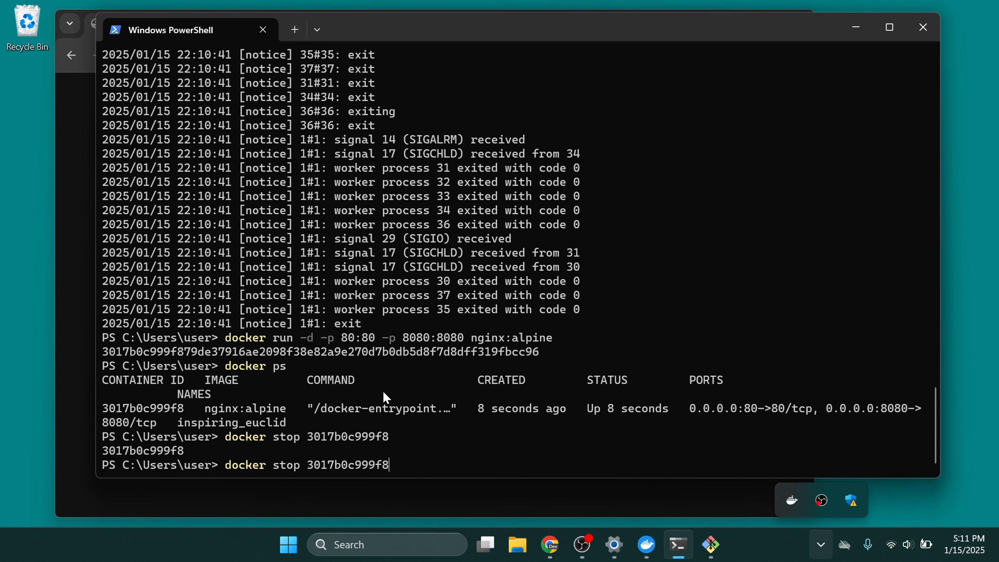
{"action": "key", "text": "Escape"}
{"action": "type", "text": "dock"}
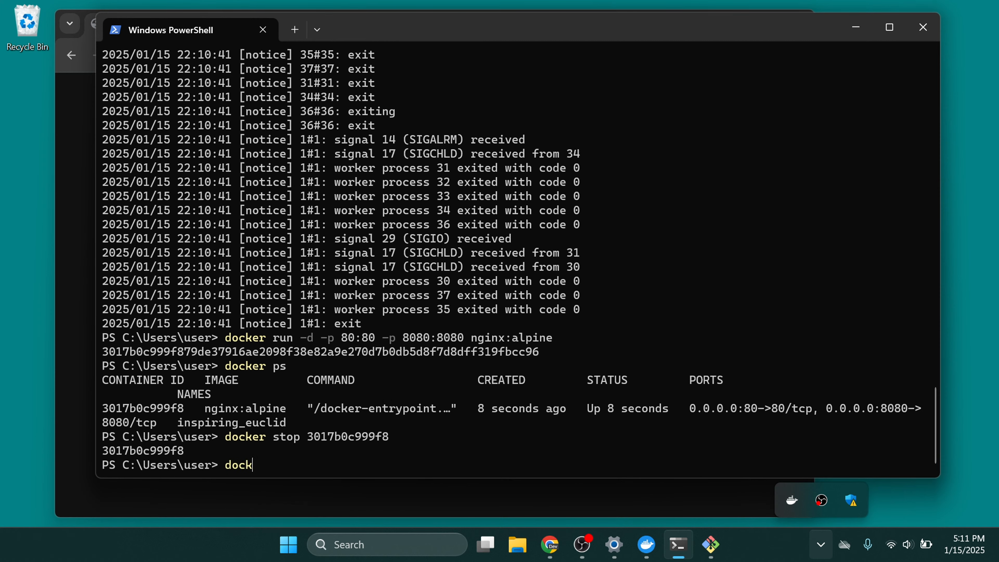
{"action": "type", "text": "er ps"}
{"action": "key", "text": "Return"}
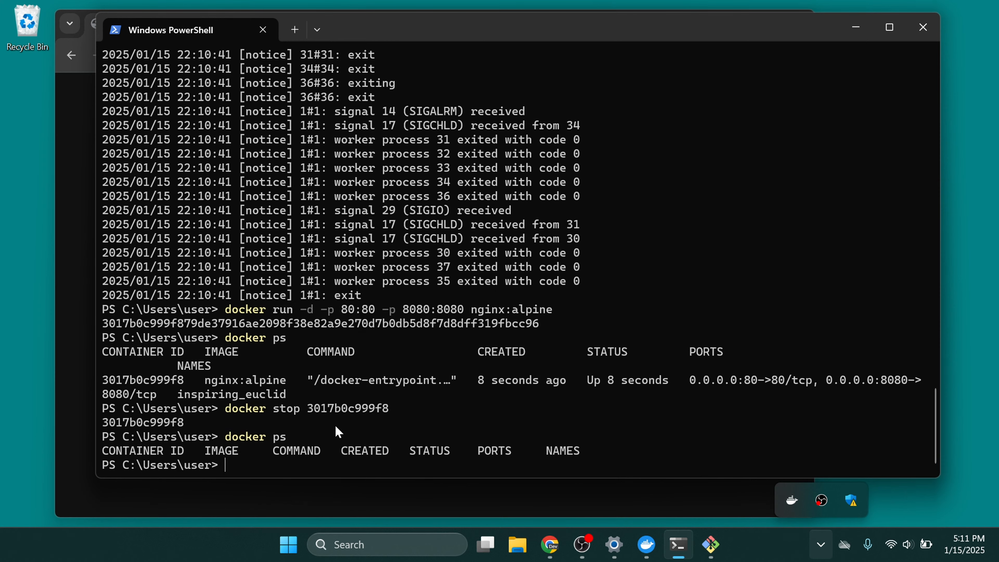
{"action": "left_click", "coordinate": [71, 384]}
{"action": "key", "text": "F5"}
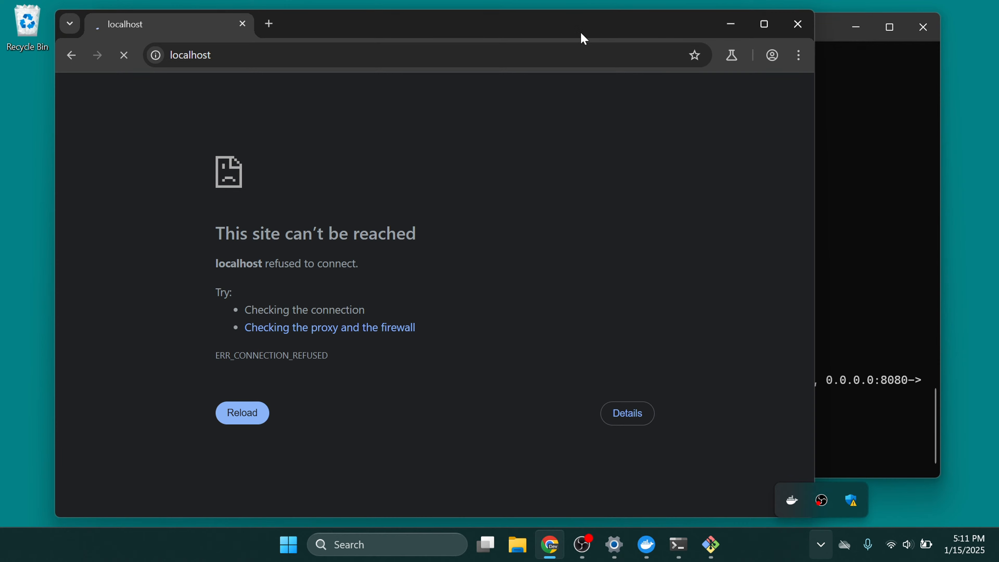
Minimize the Chrome, PowerShell and Git Bash windows to clear the desktop
{"action": "left_click", "coordinate": [731, 25]}
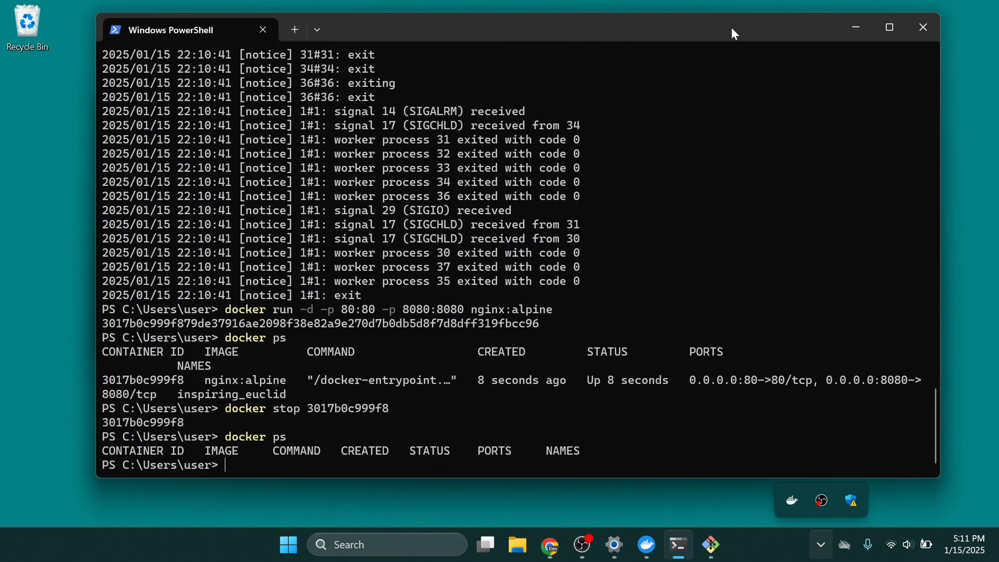
{"action": "left_click", "coordinate": [864, 39]}
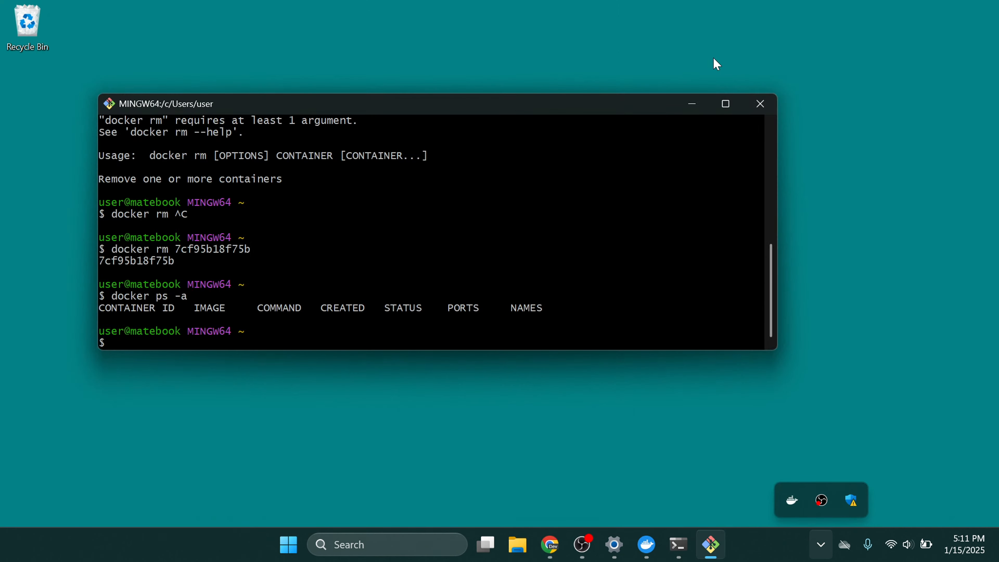
{"action": "left_click", "coordinate": [686, 104]}
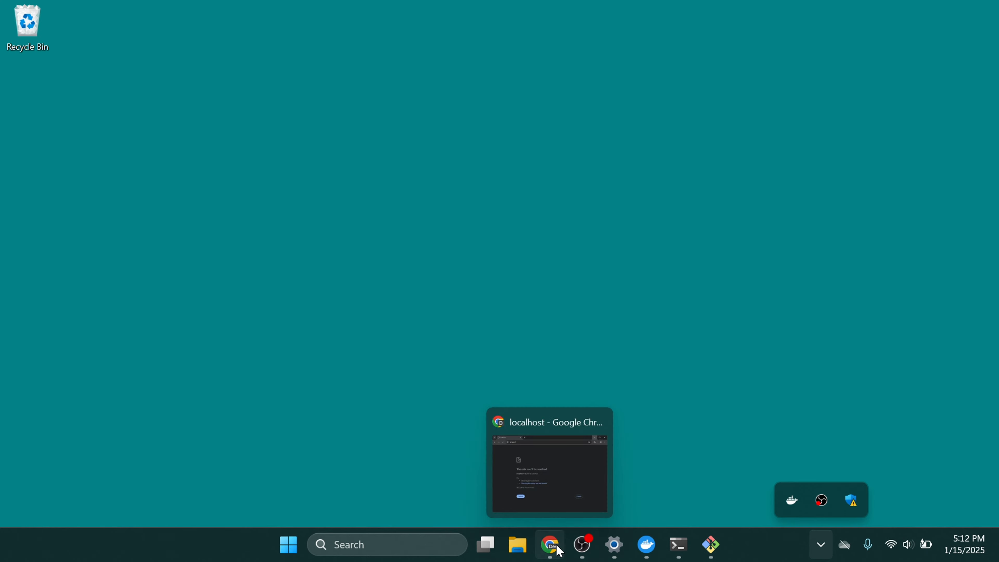
{"action": "mouse_move", "coordinate": [582, 545]}
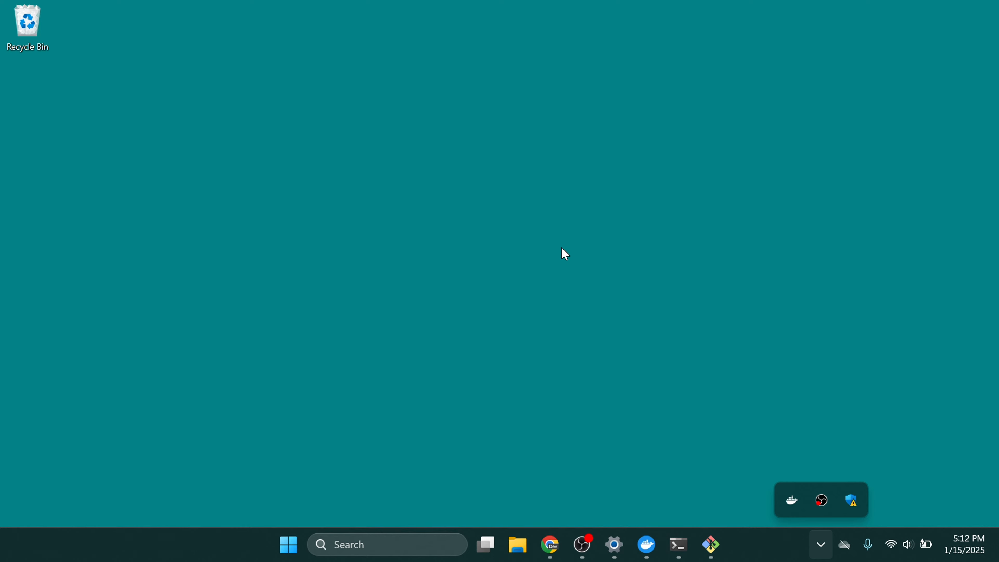